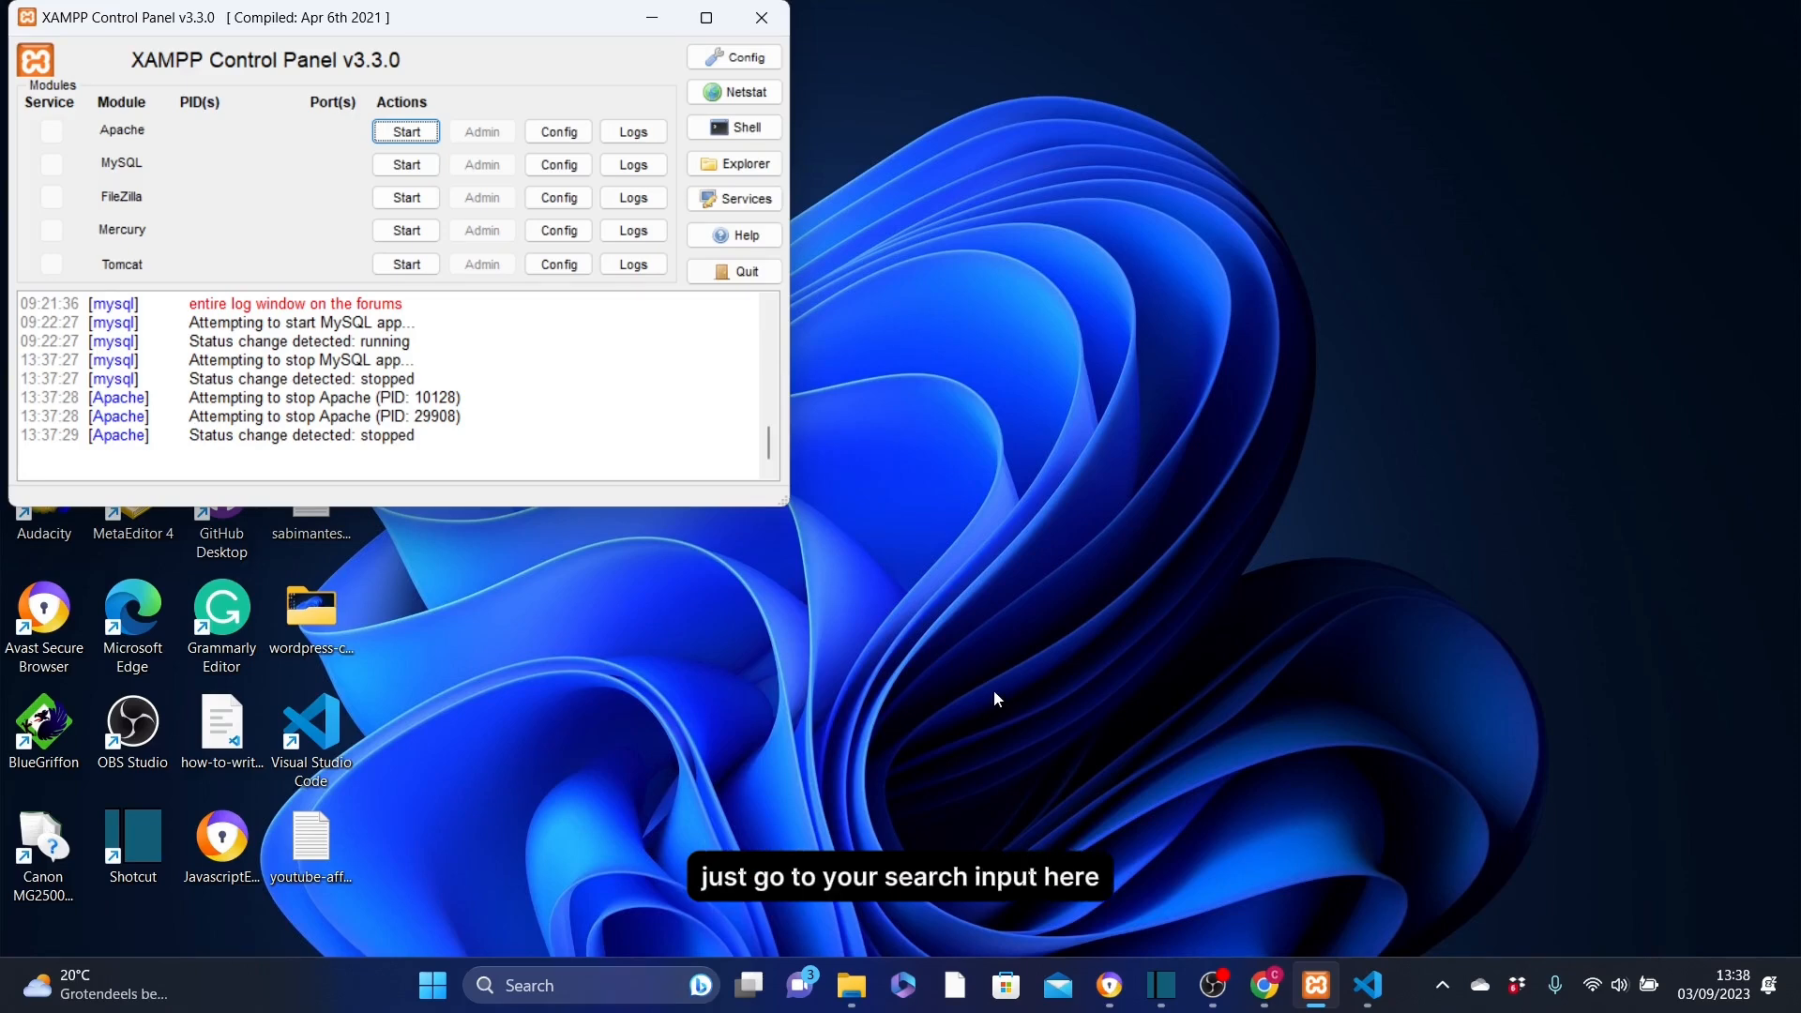
Search Windows for 'xamp' and launch XAMPP Control Panel from the results.
left_click(551, 984)
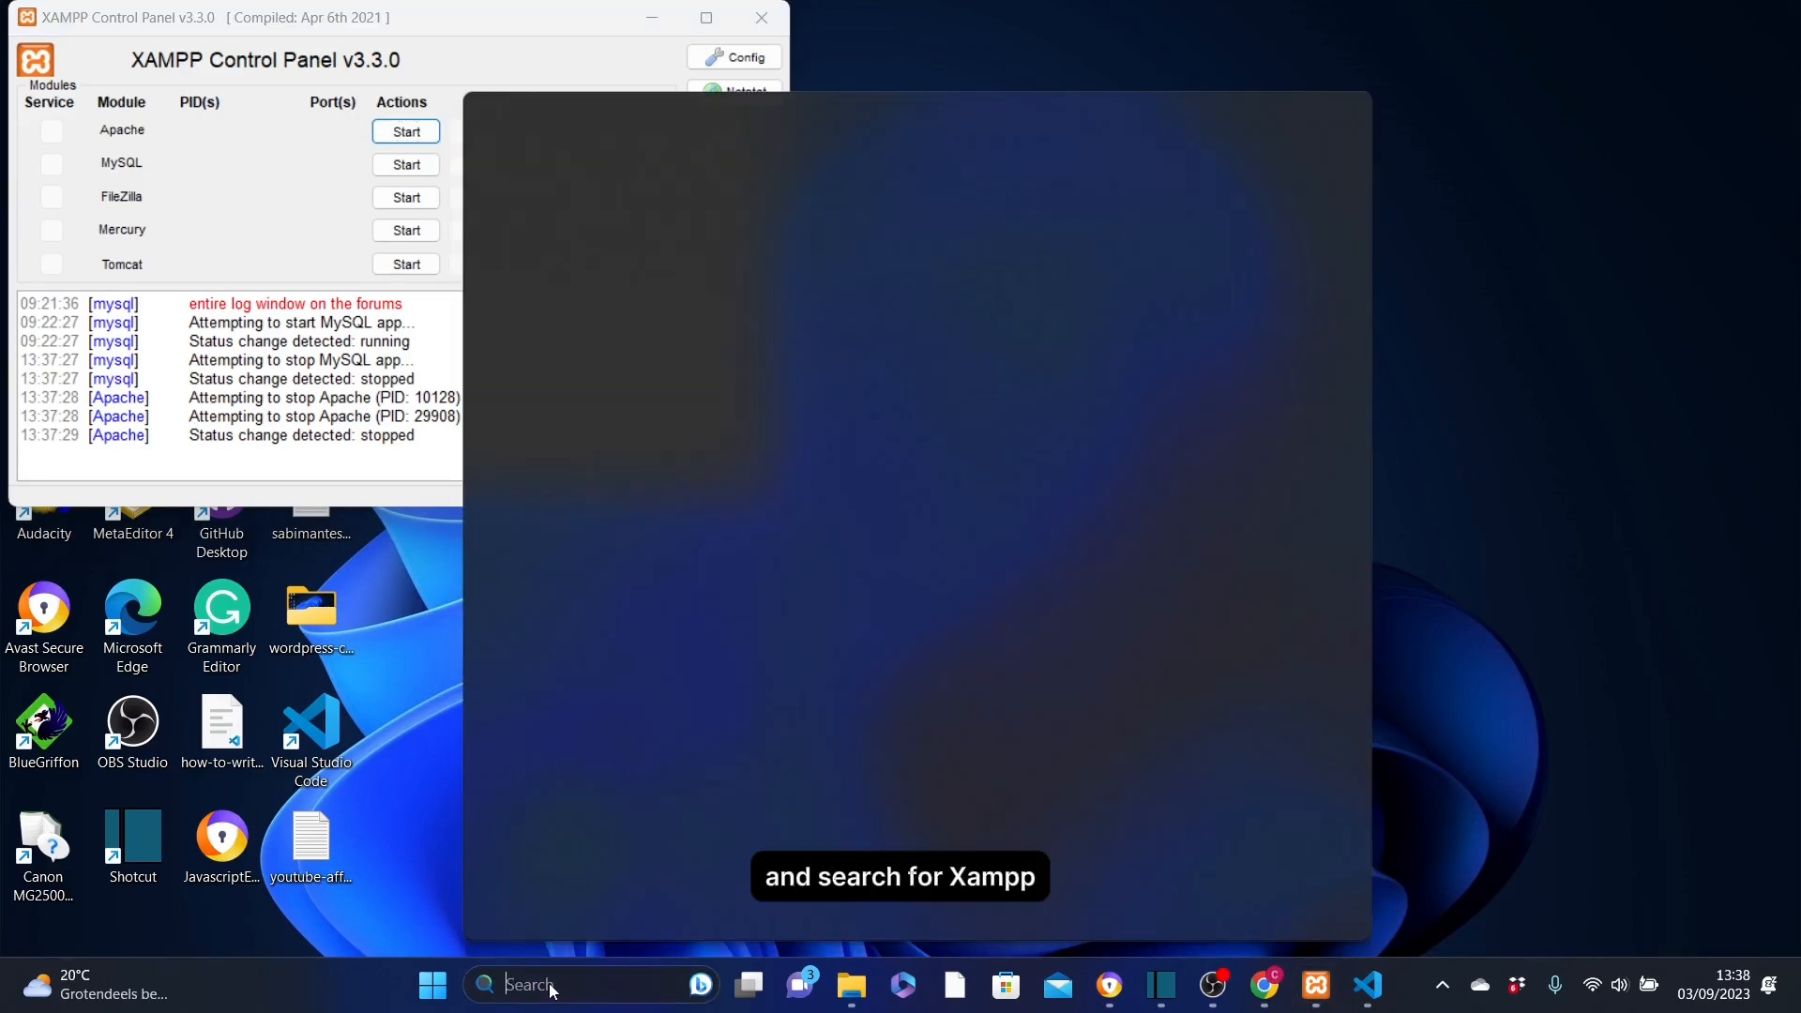
type("xamp")
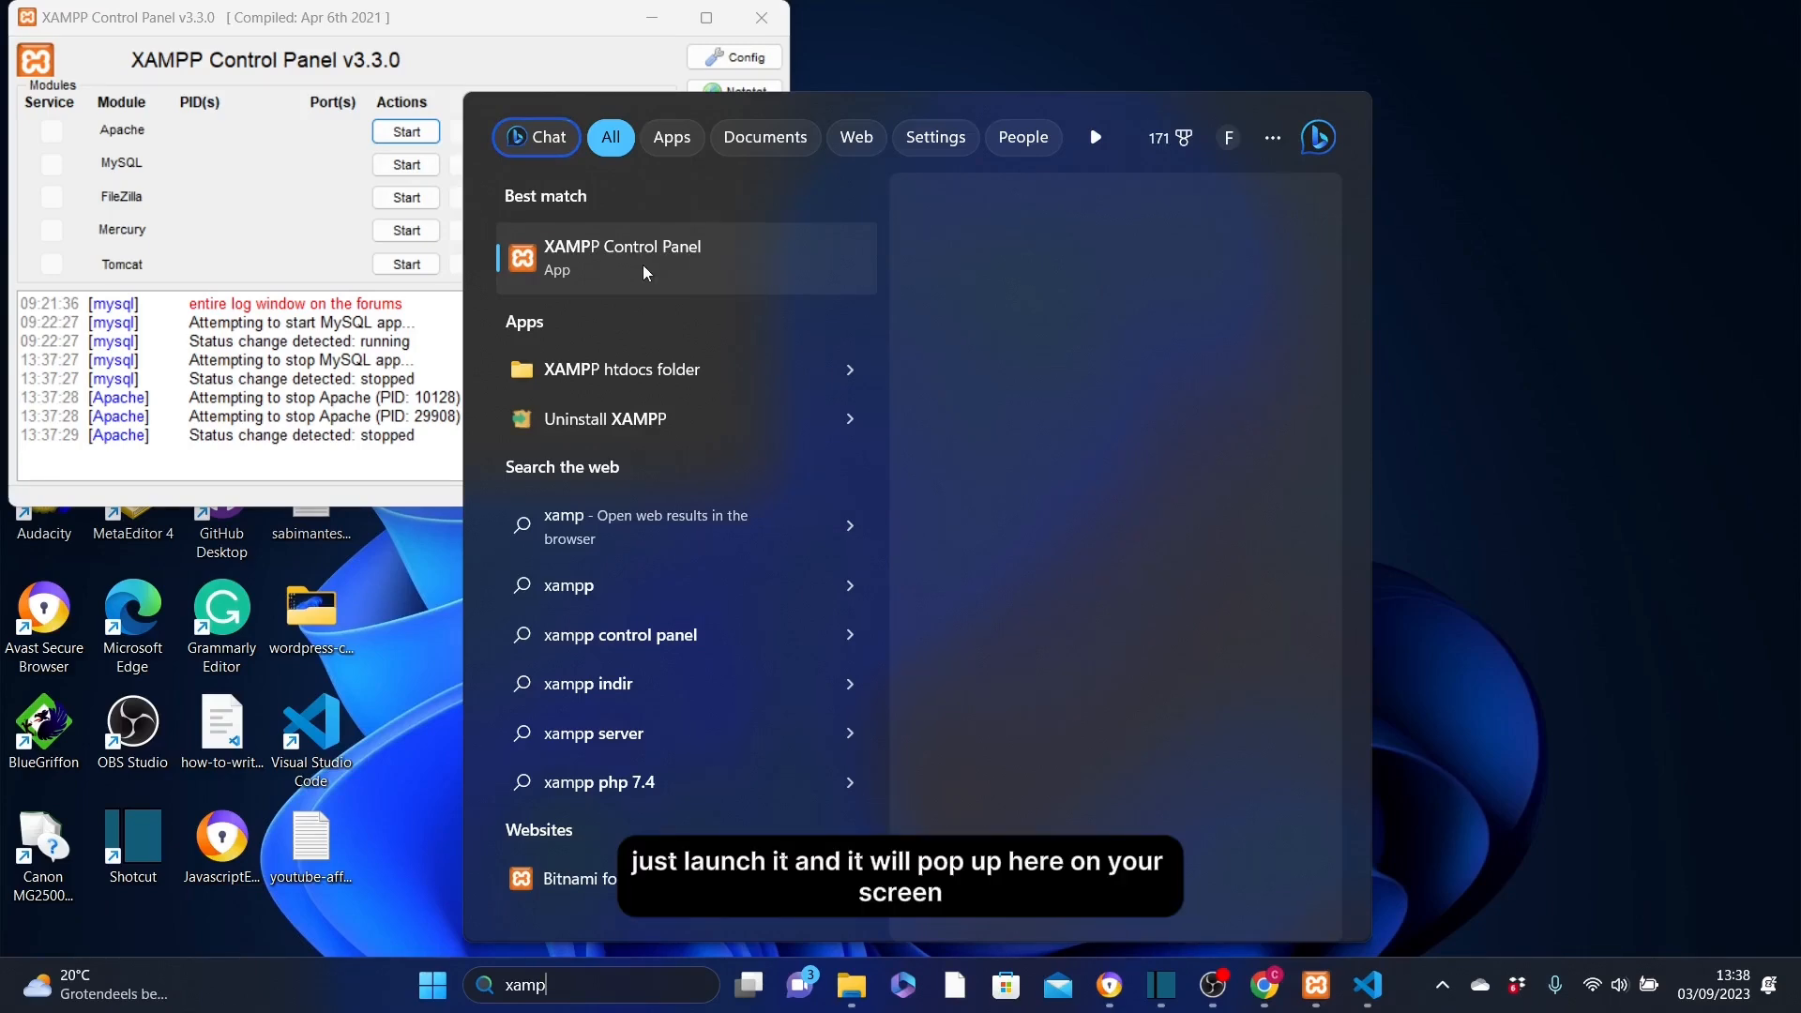
left_click(461, 39)
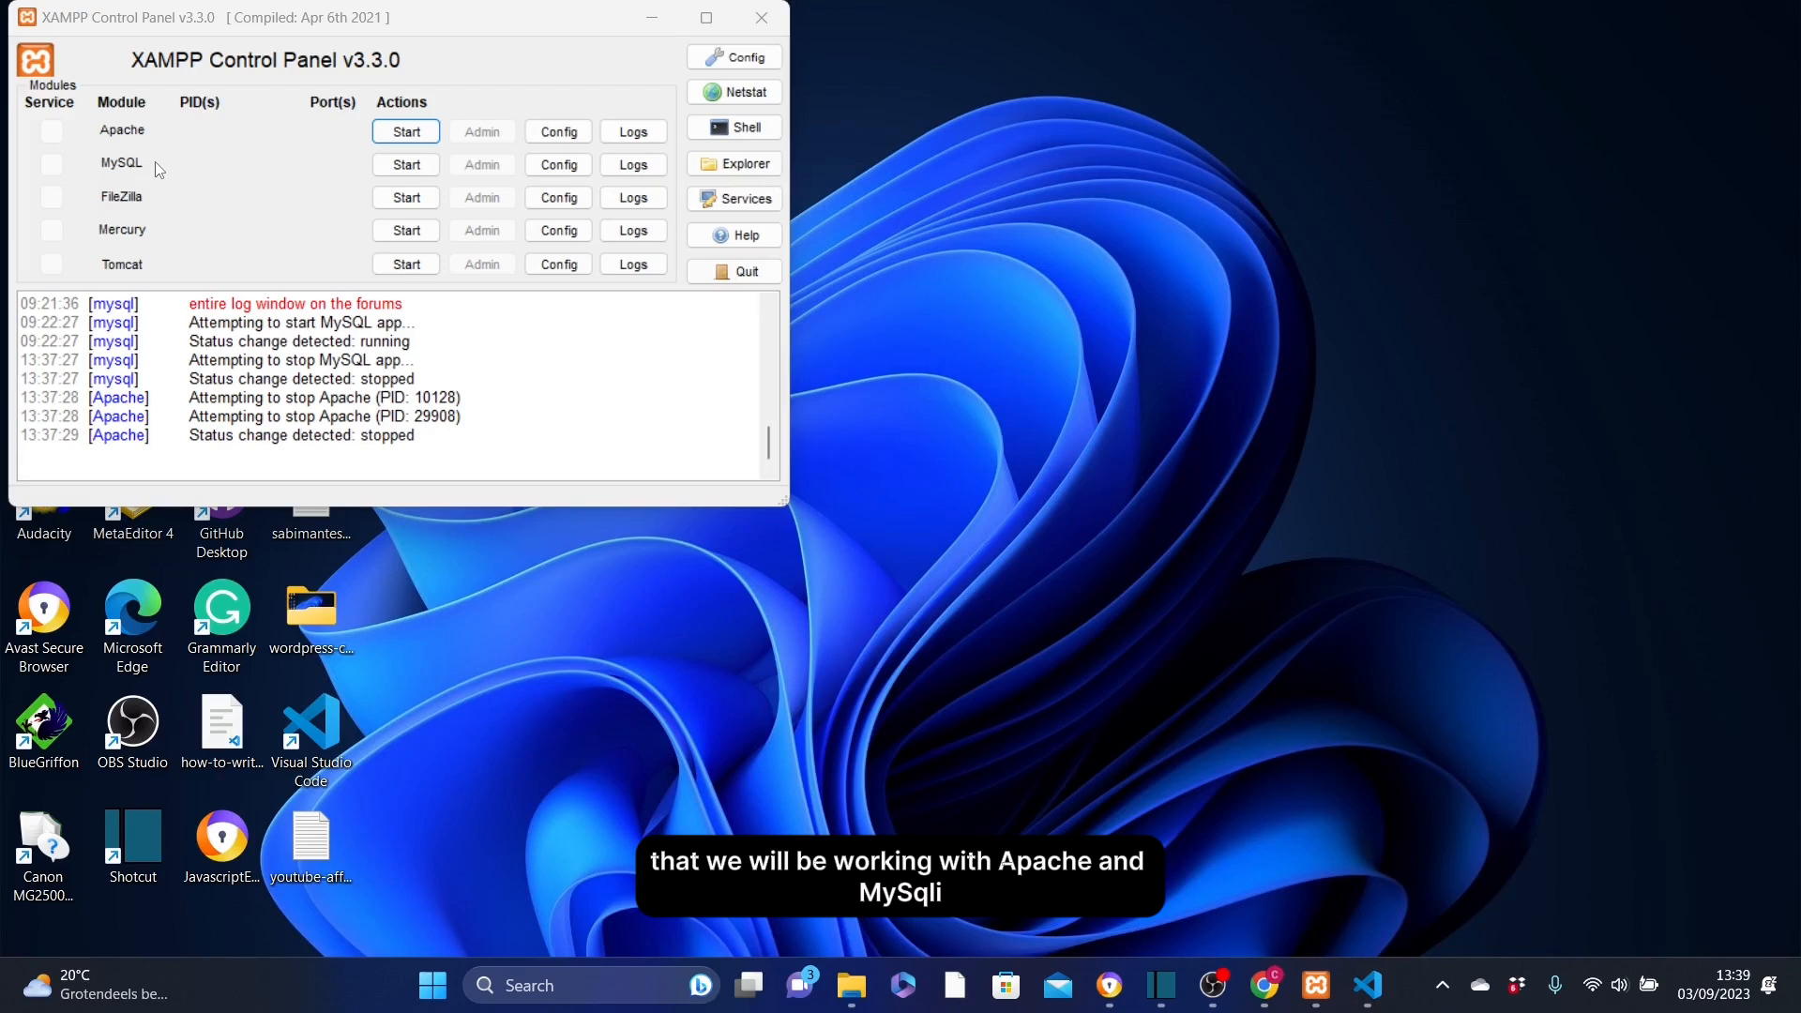
Start the Apache web server in XAMPP Control Panel.
left_click(418, 138)
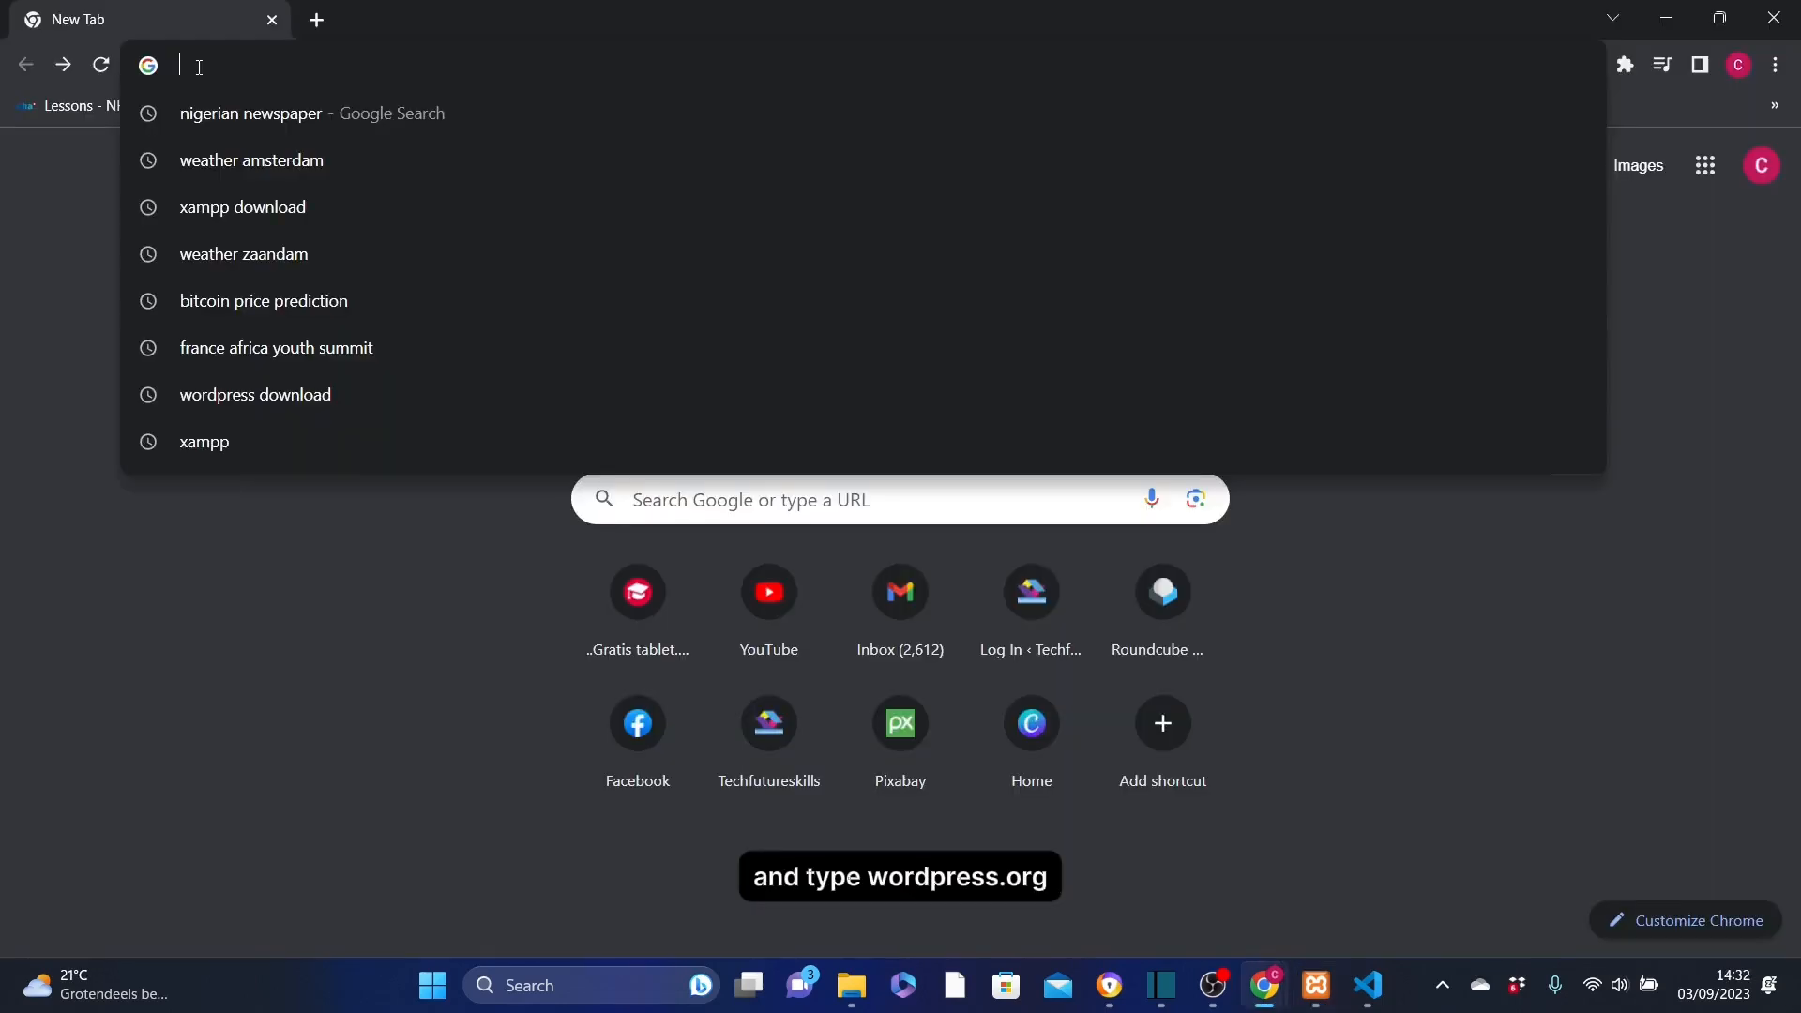
Go to wordpress.org and download the WordPress 6.3.1 zip package.
type("wordpre")
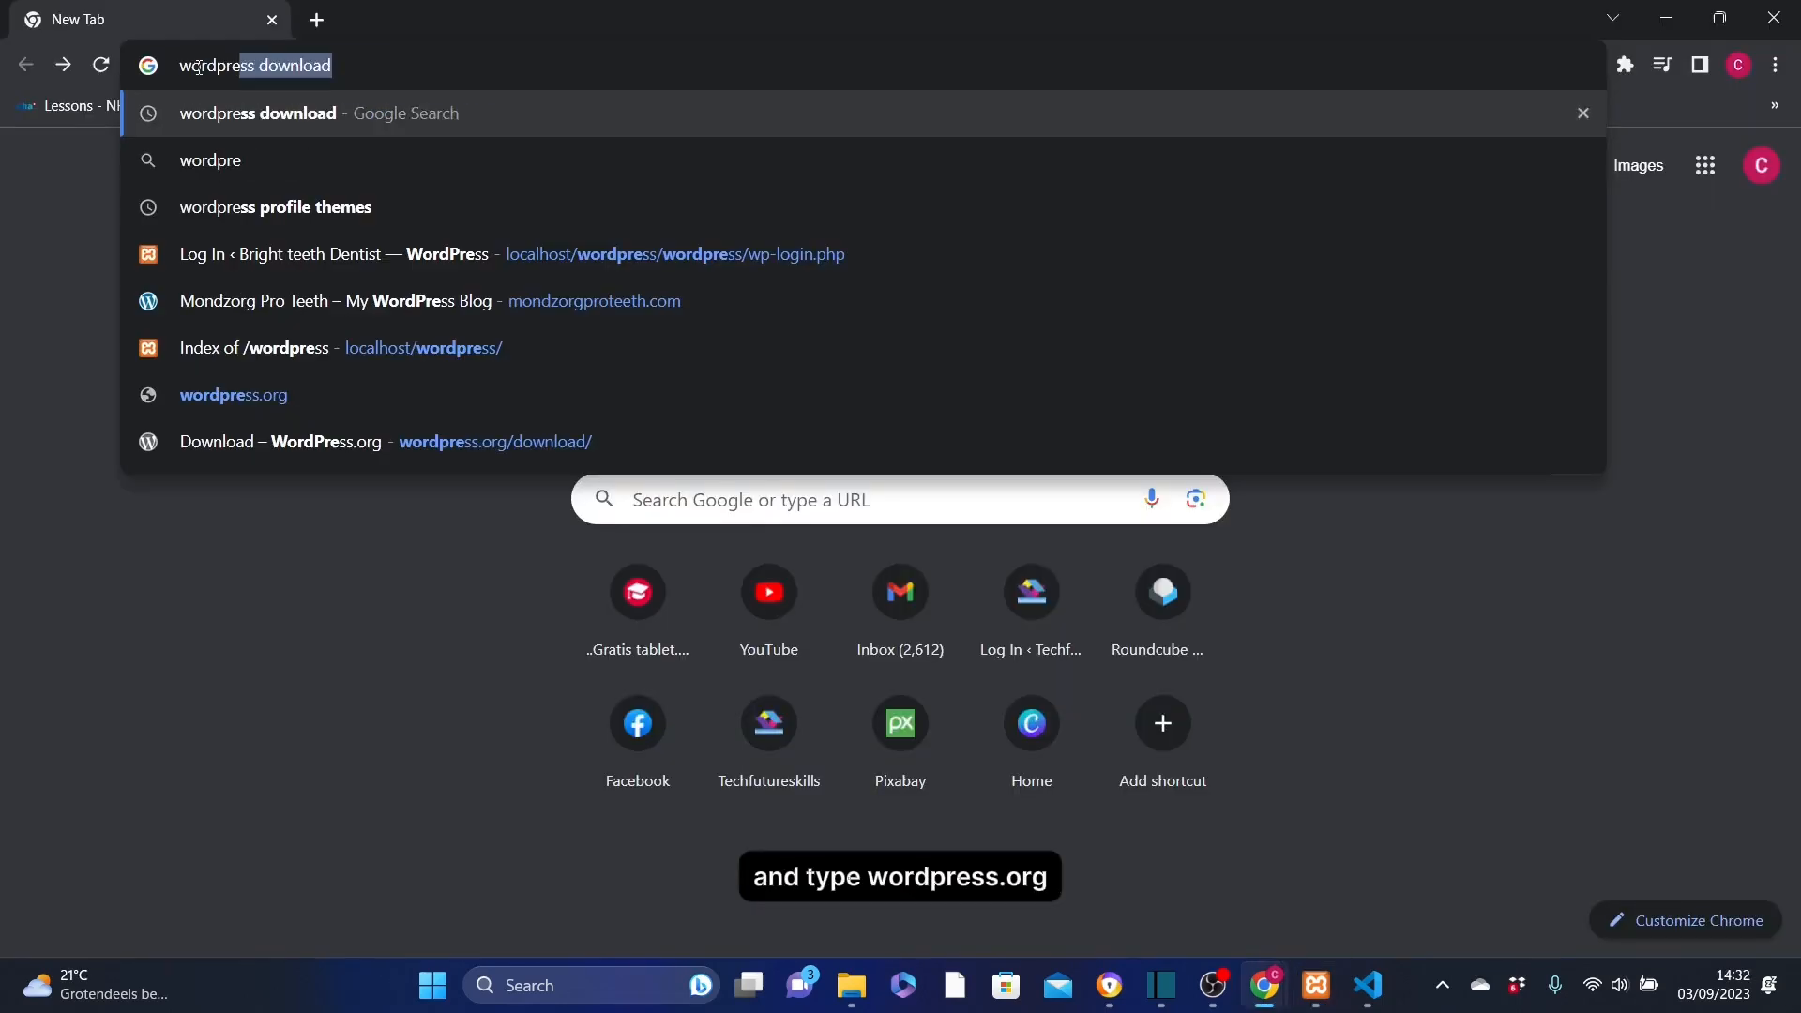
type("ss.org")
key("Return")
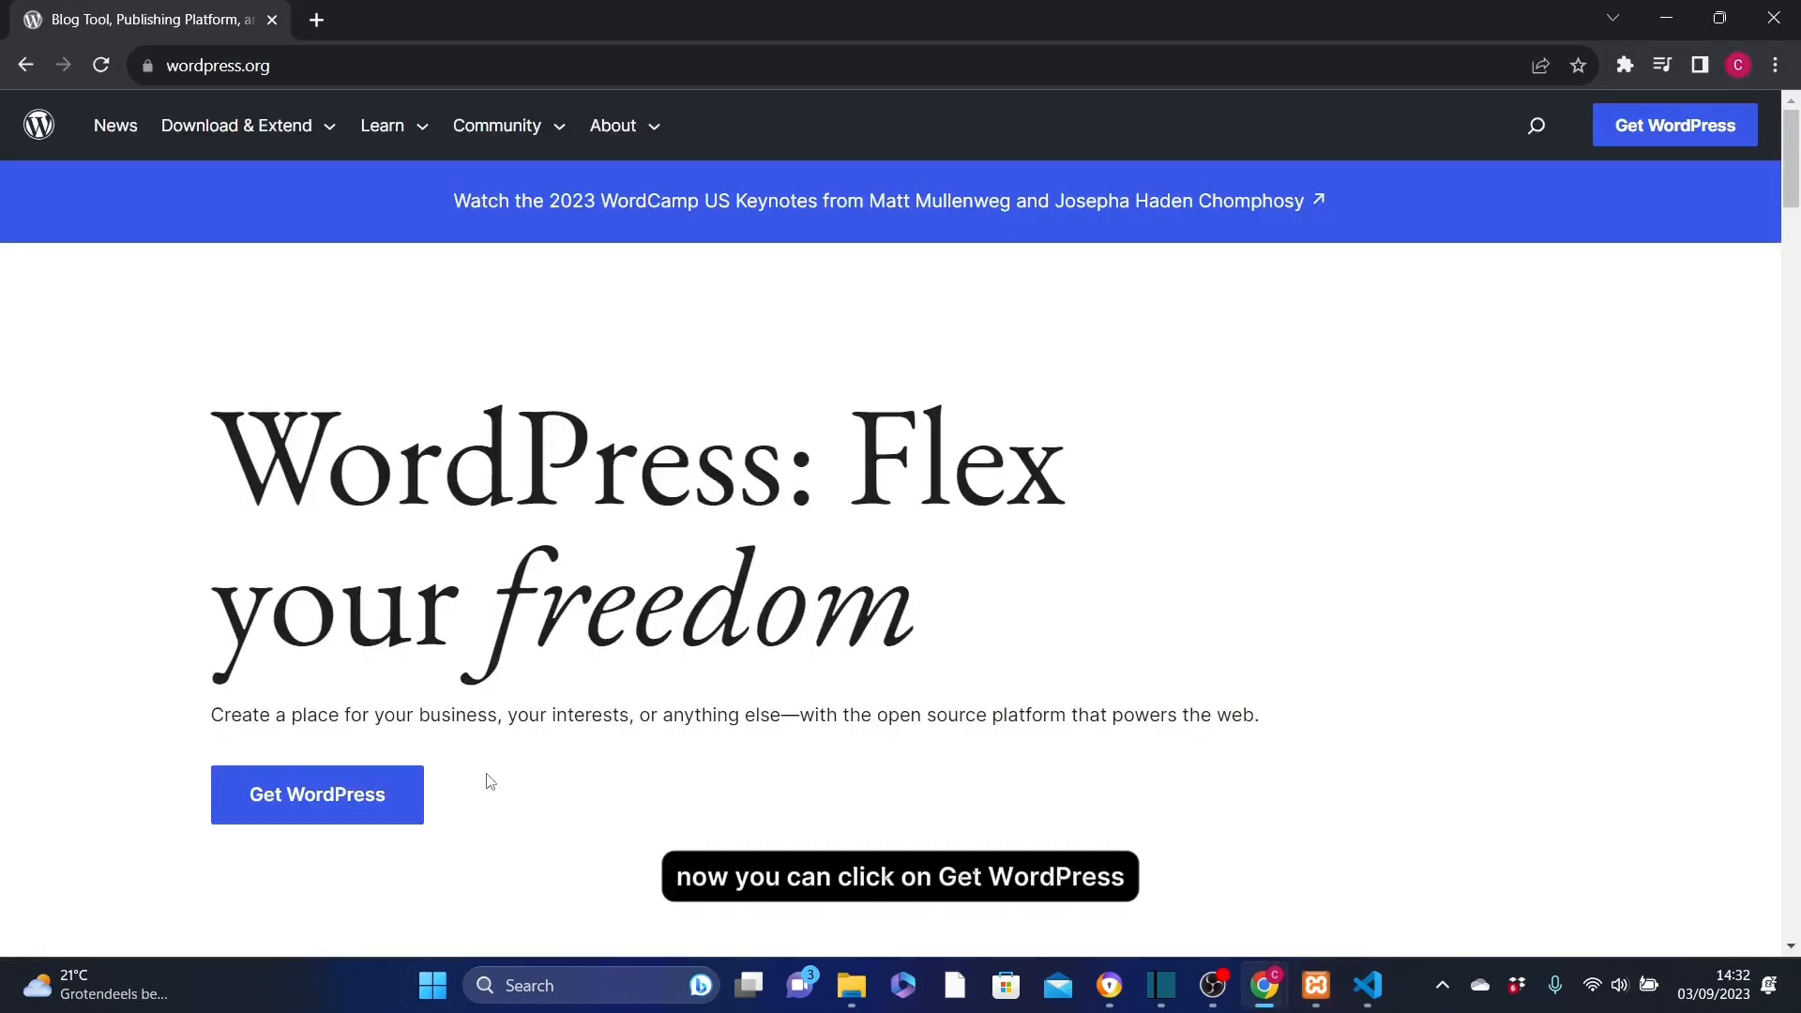
left_click(362, 796)
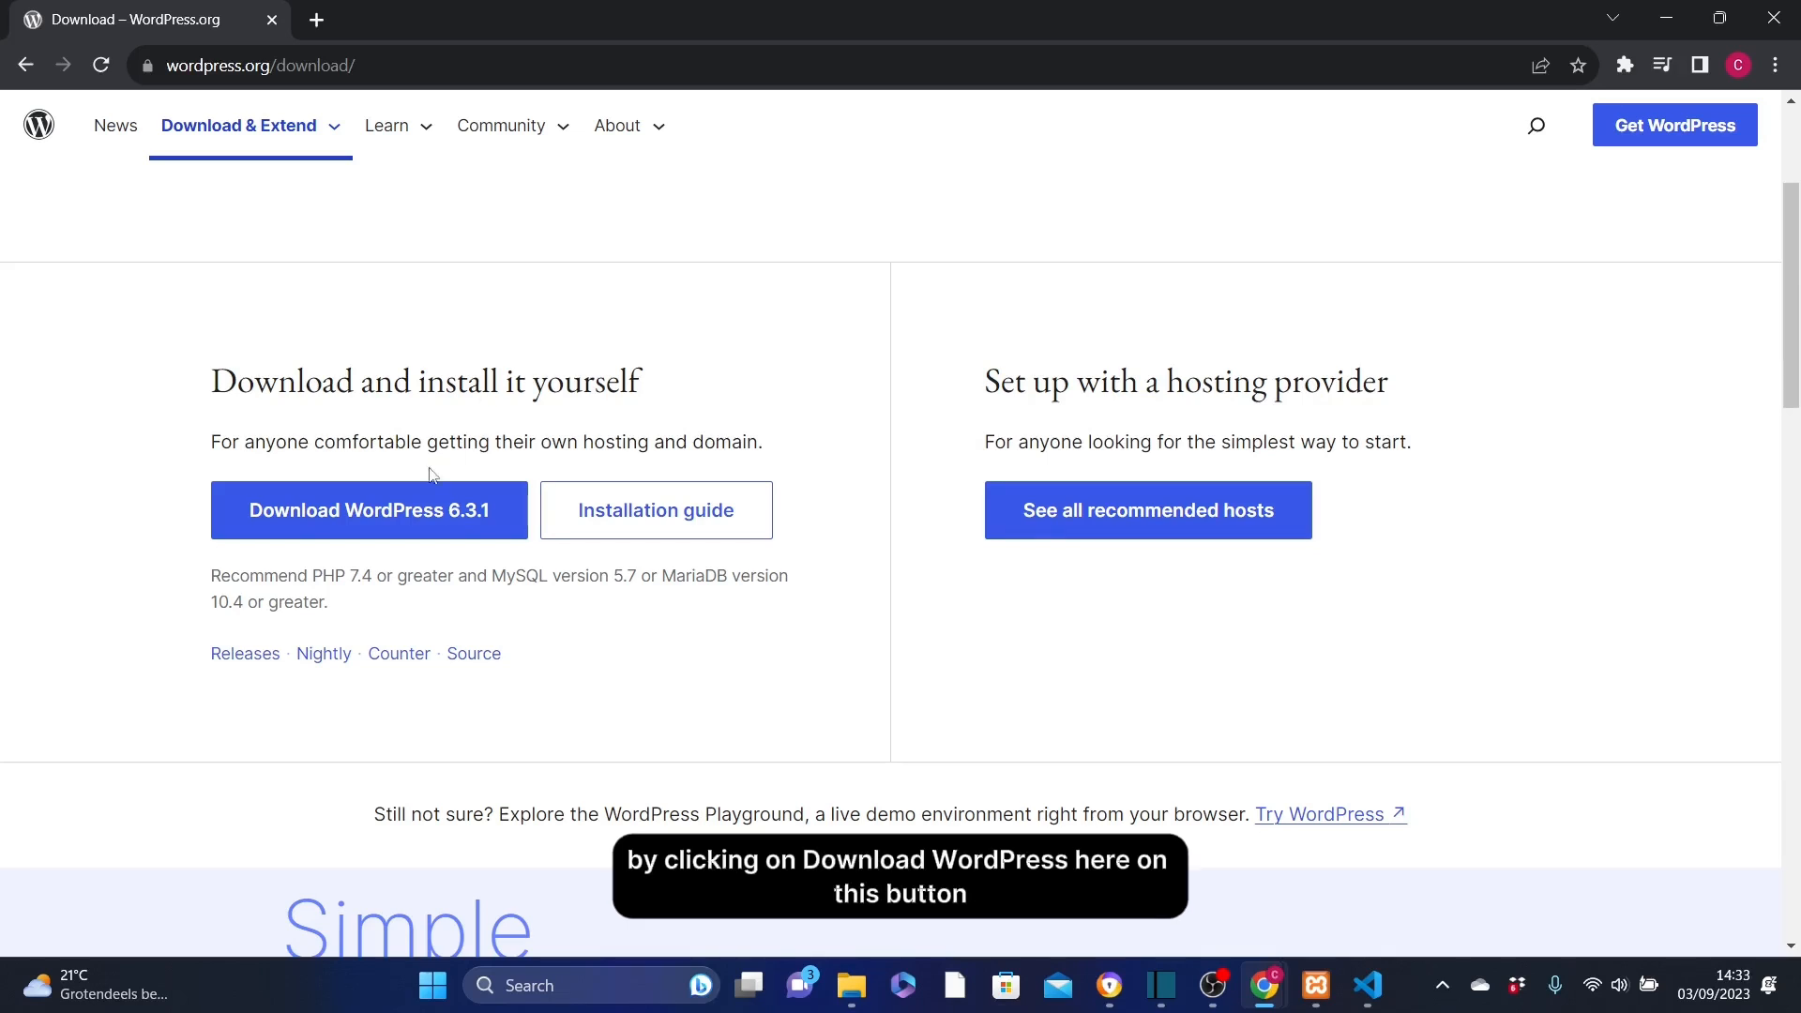
left_click(380, 520)
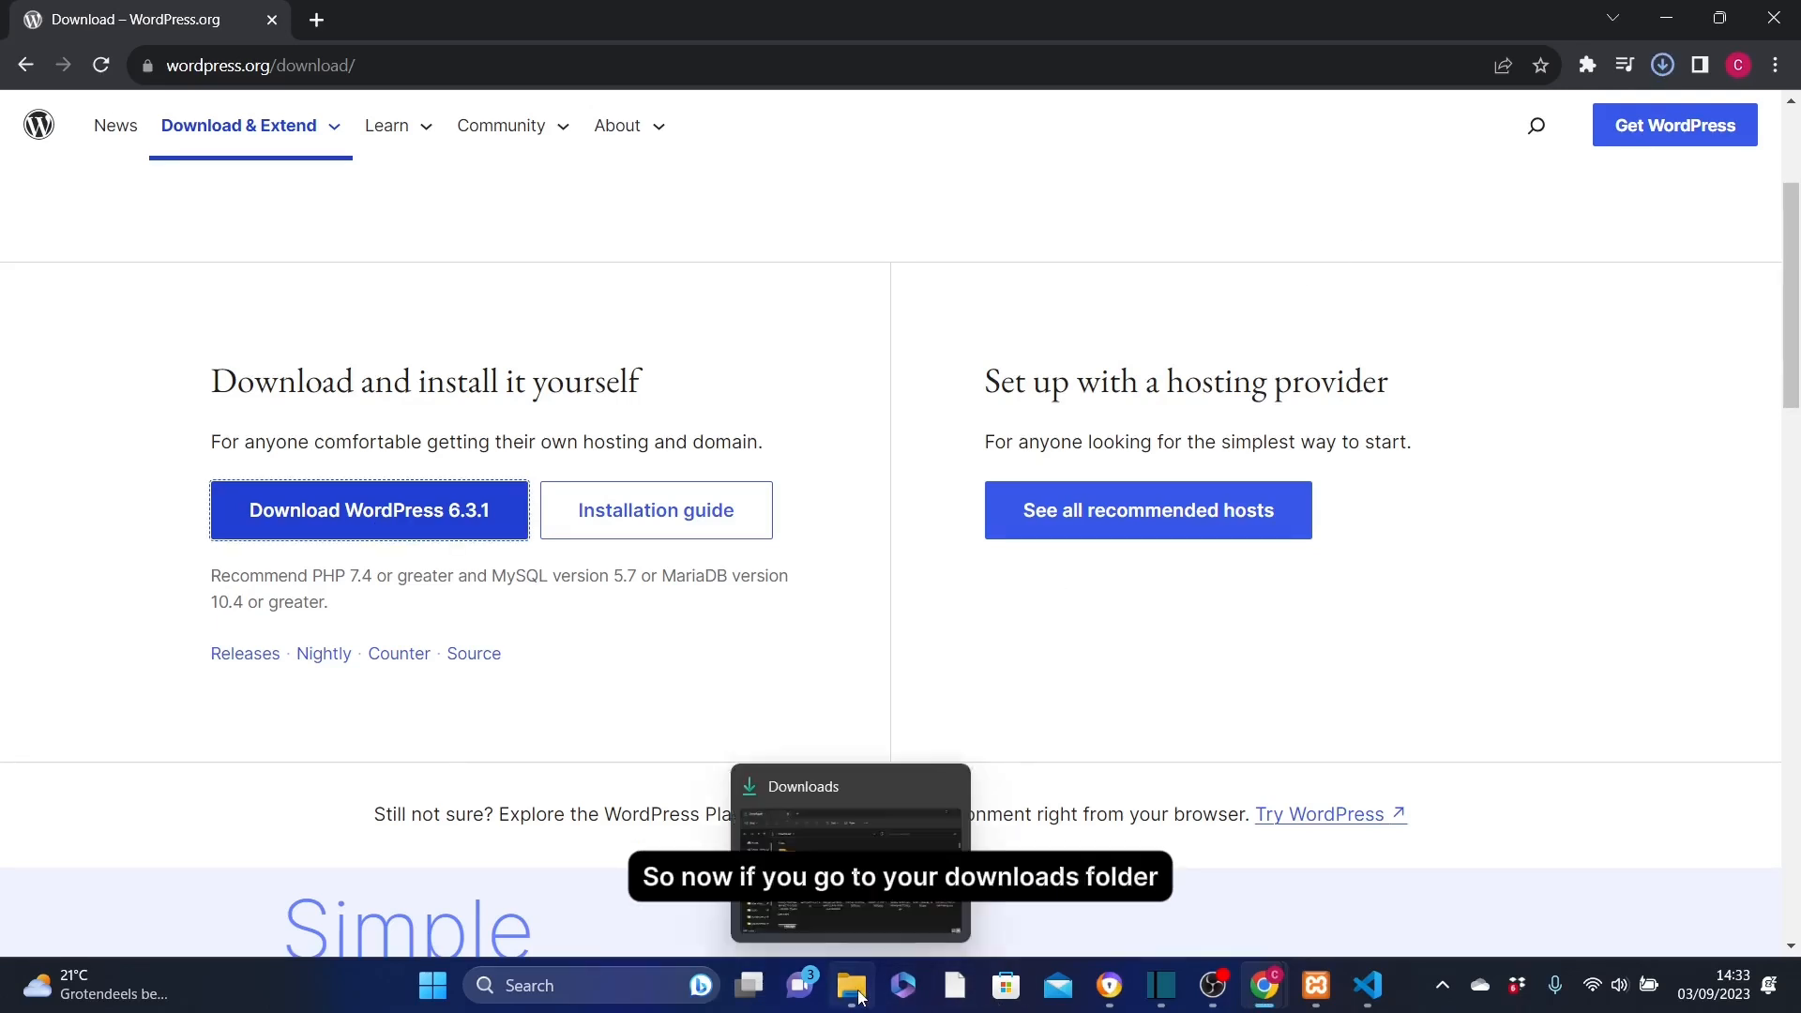
left_click(859, 996)
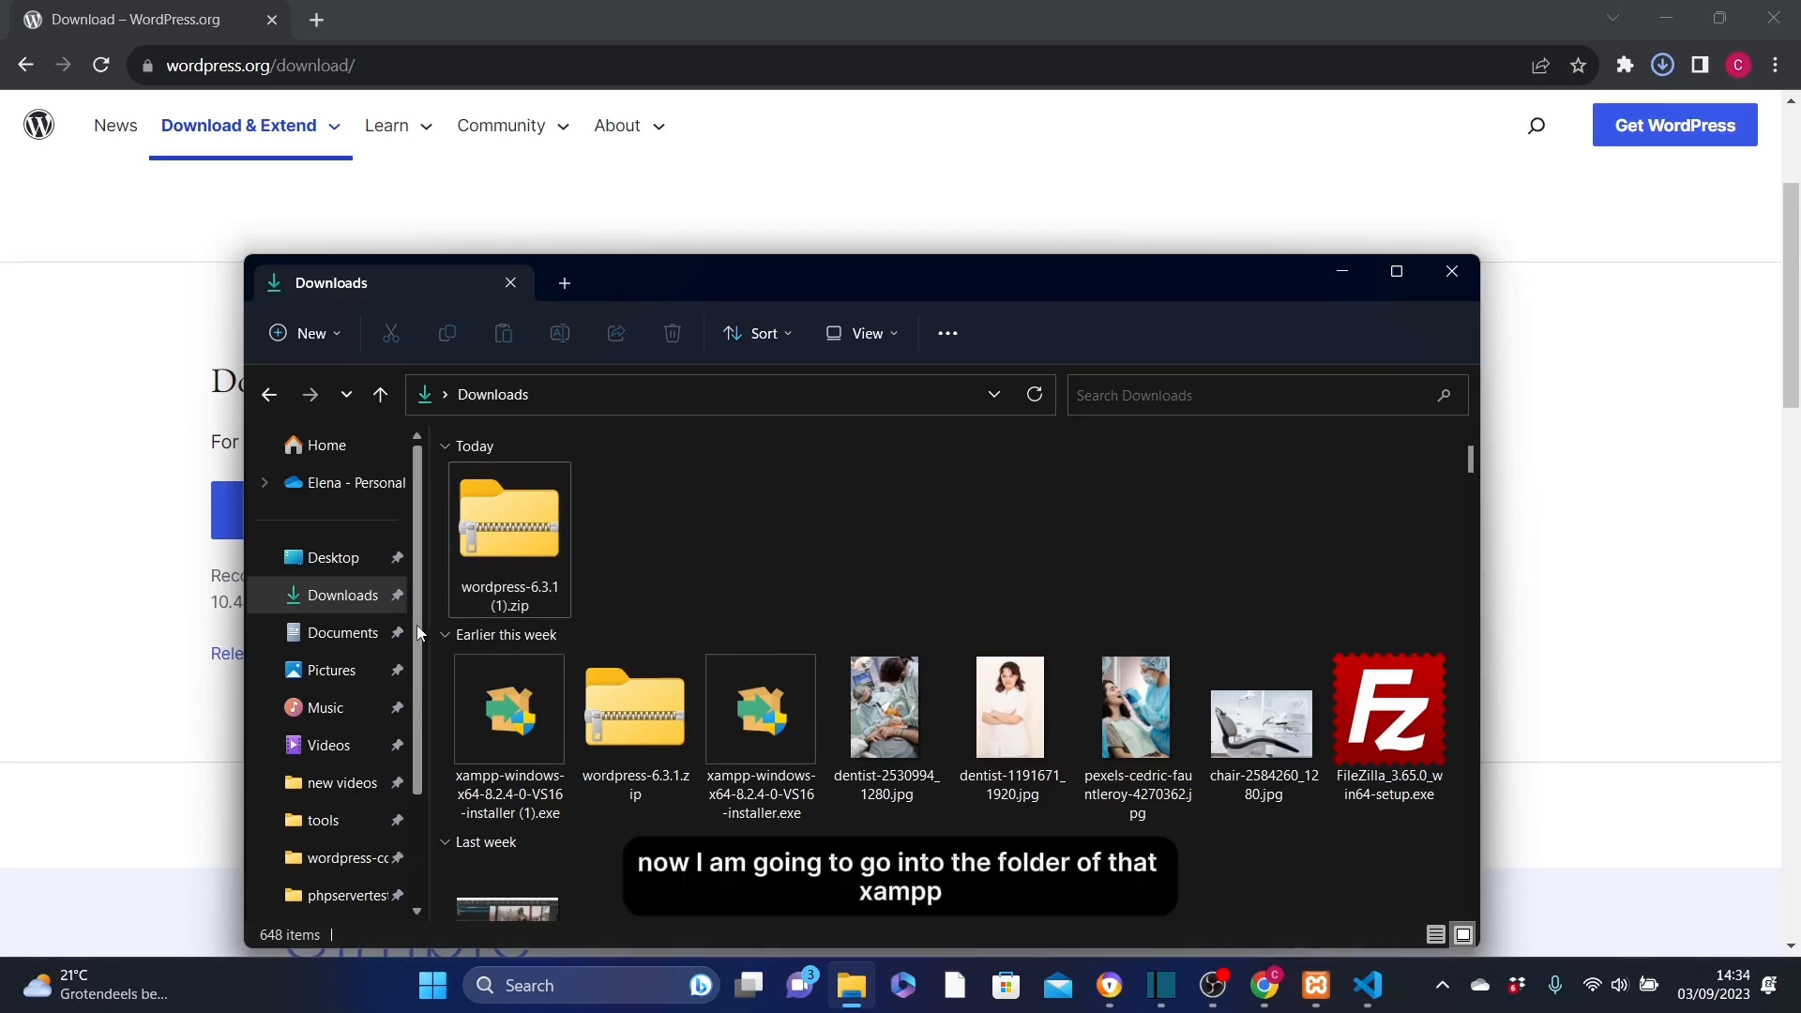
Browse from This PC into the Windows (C:) drive and open the xampp folder.
scroll(394, 713, "down", 2)
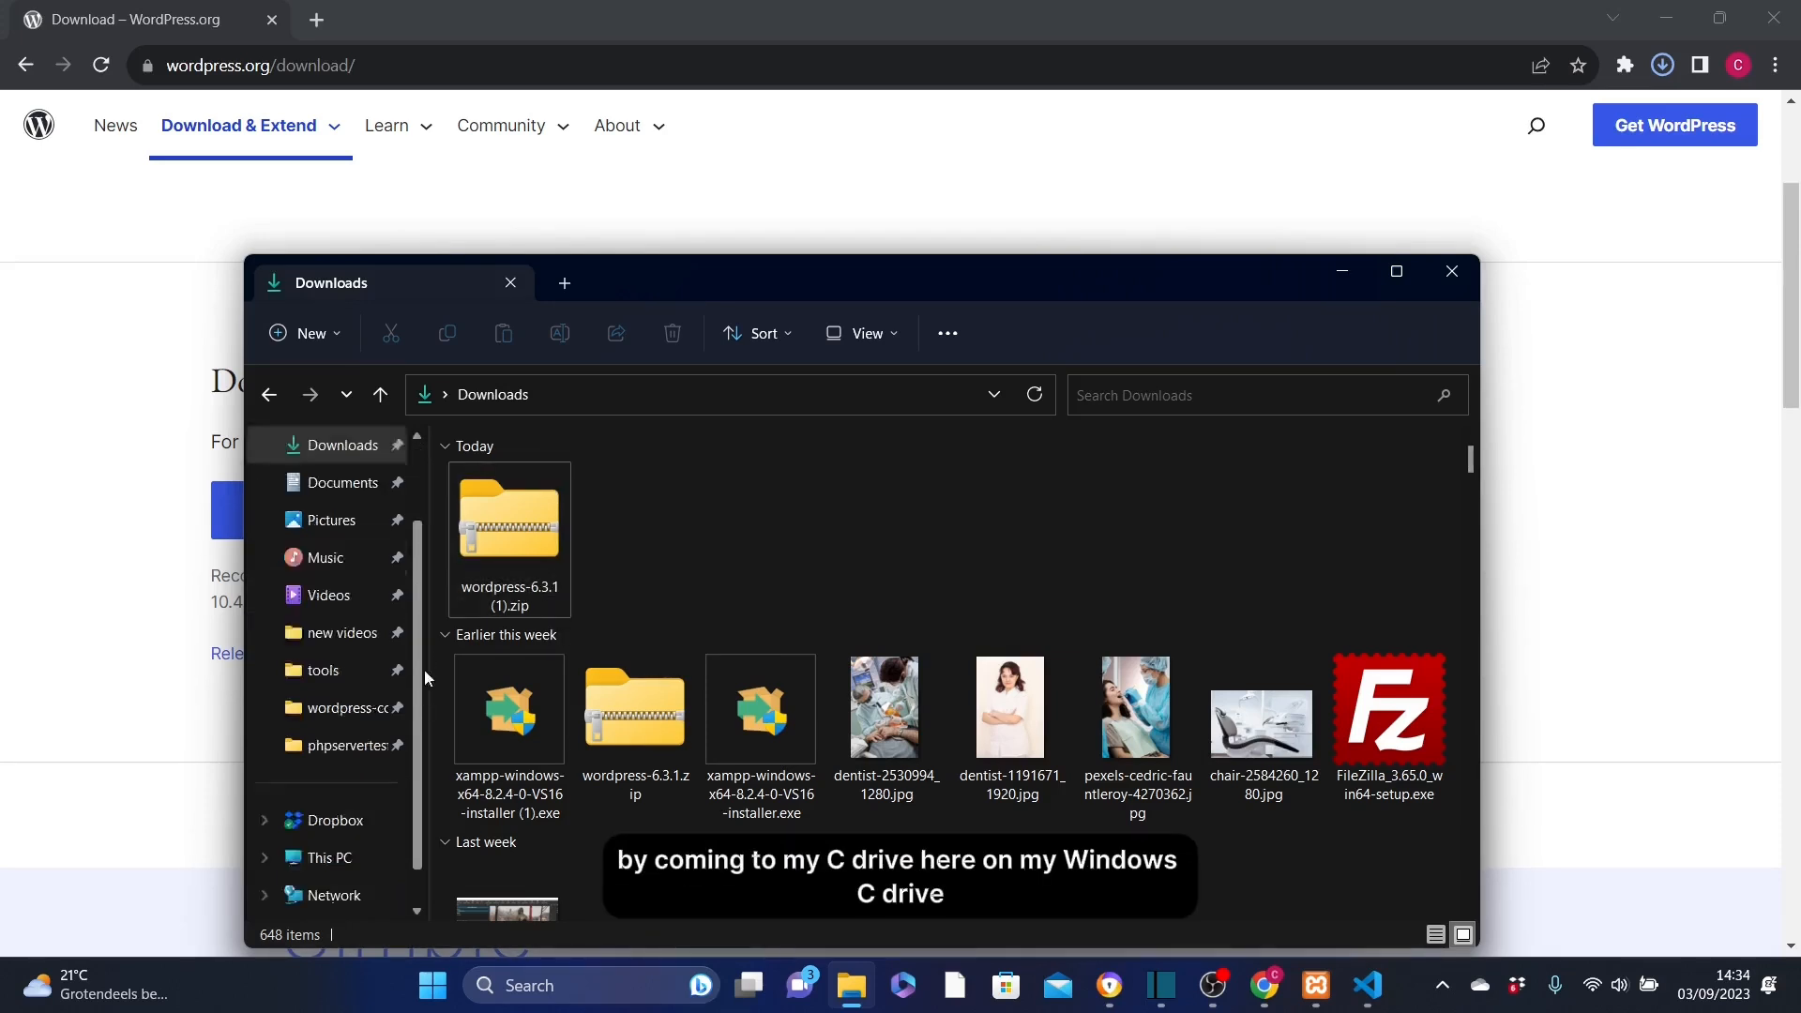
left_click(341, 856)
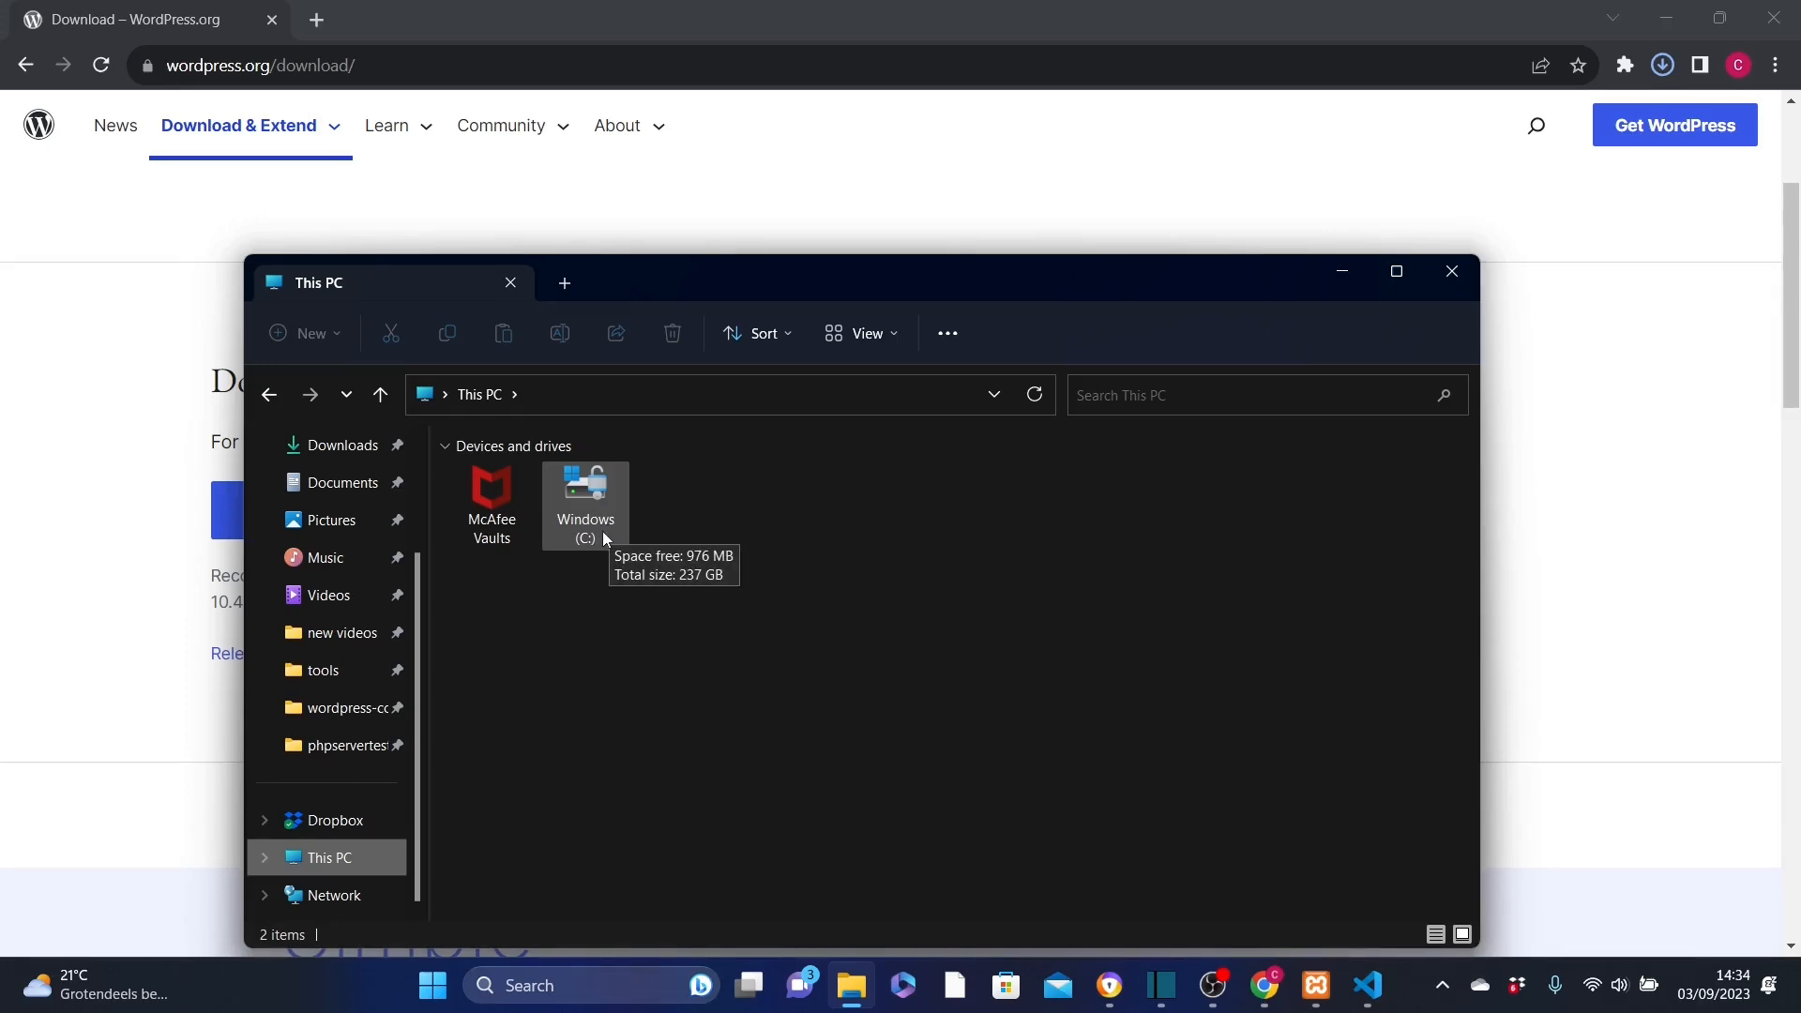
left_click(602, 531)
double_click(602, 531)
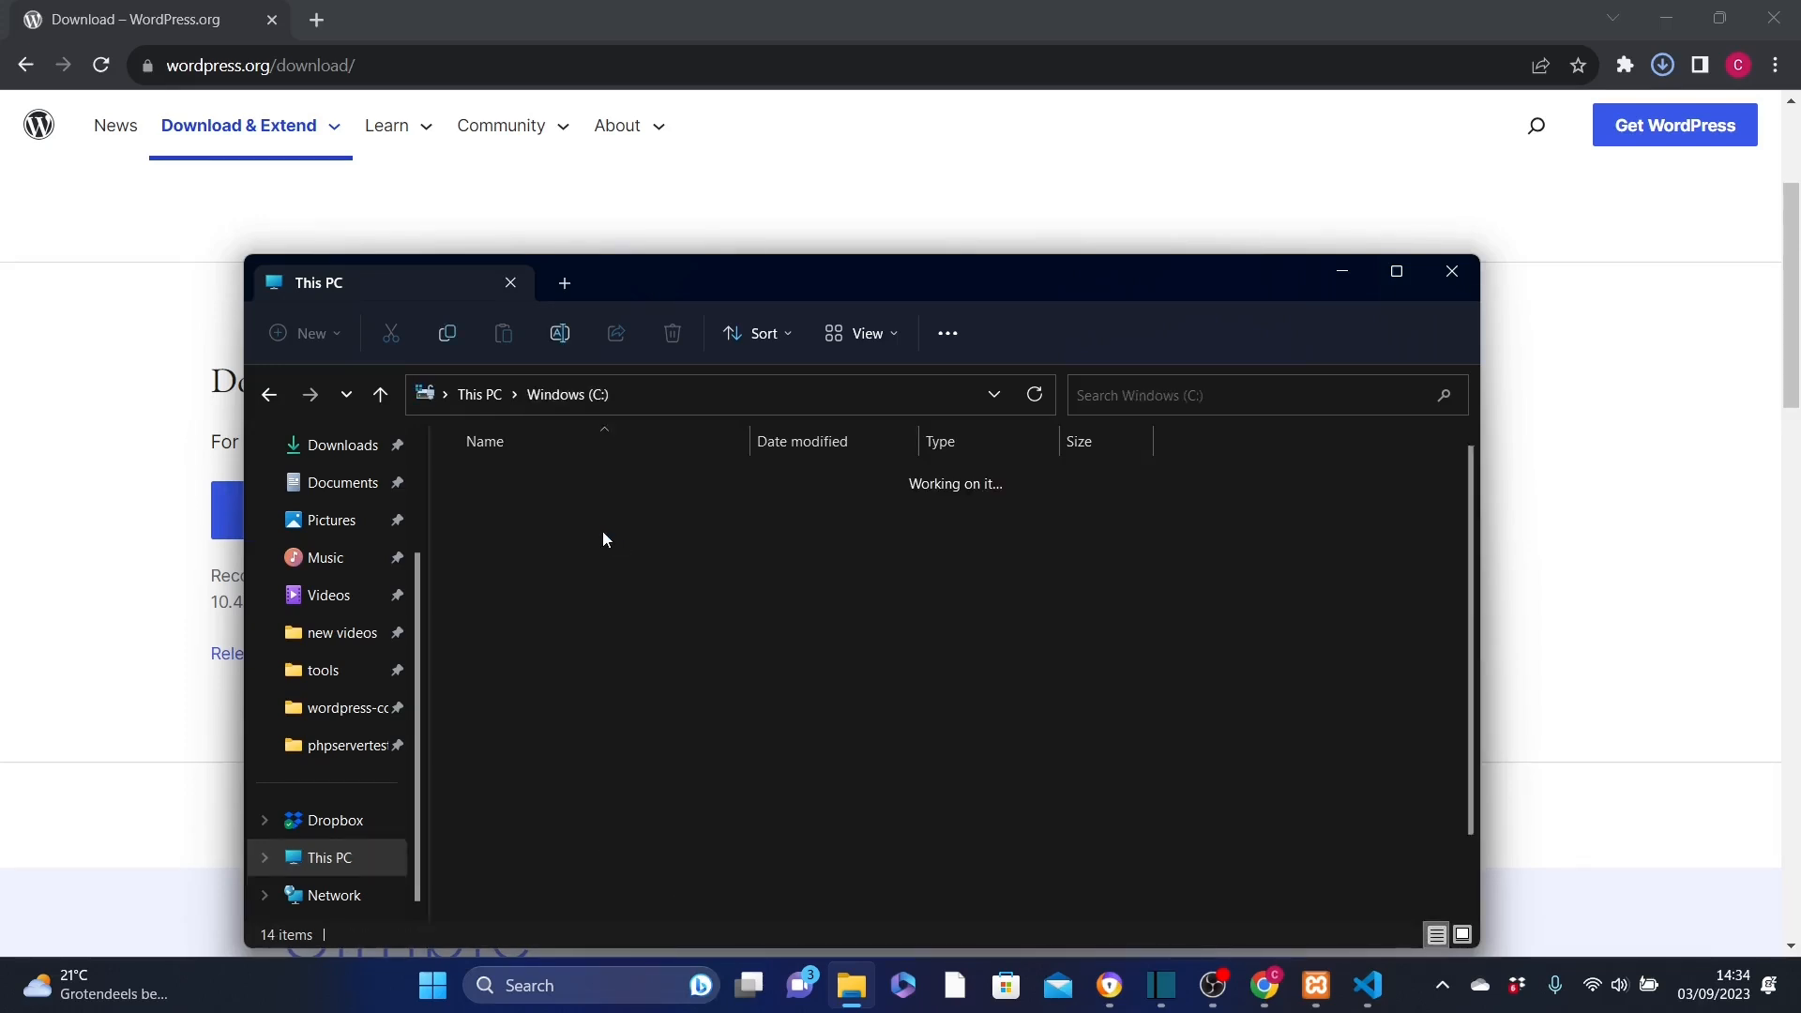
left_click_drag(1470, 544, 1471, 629)
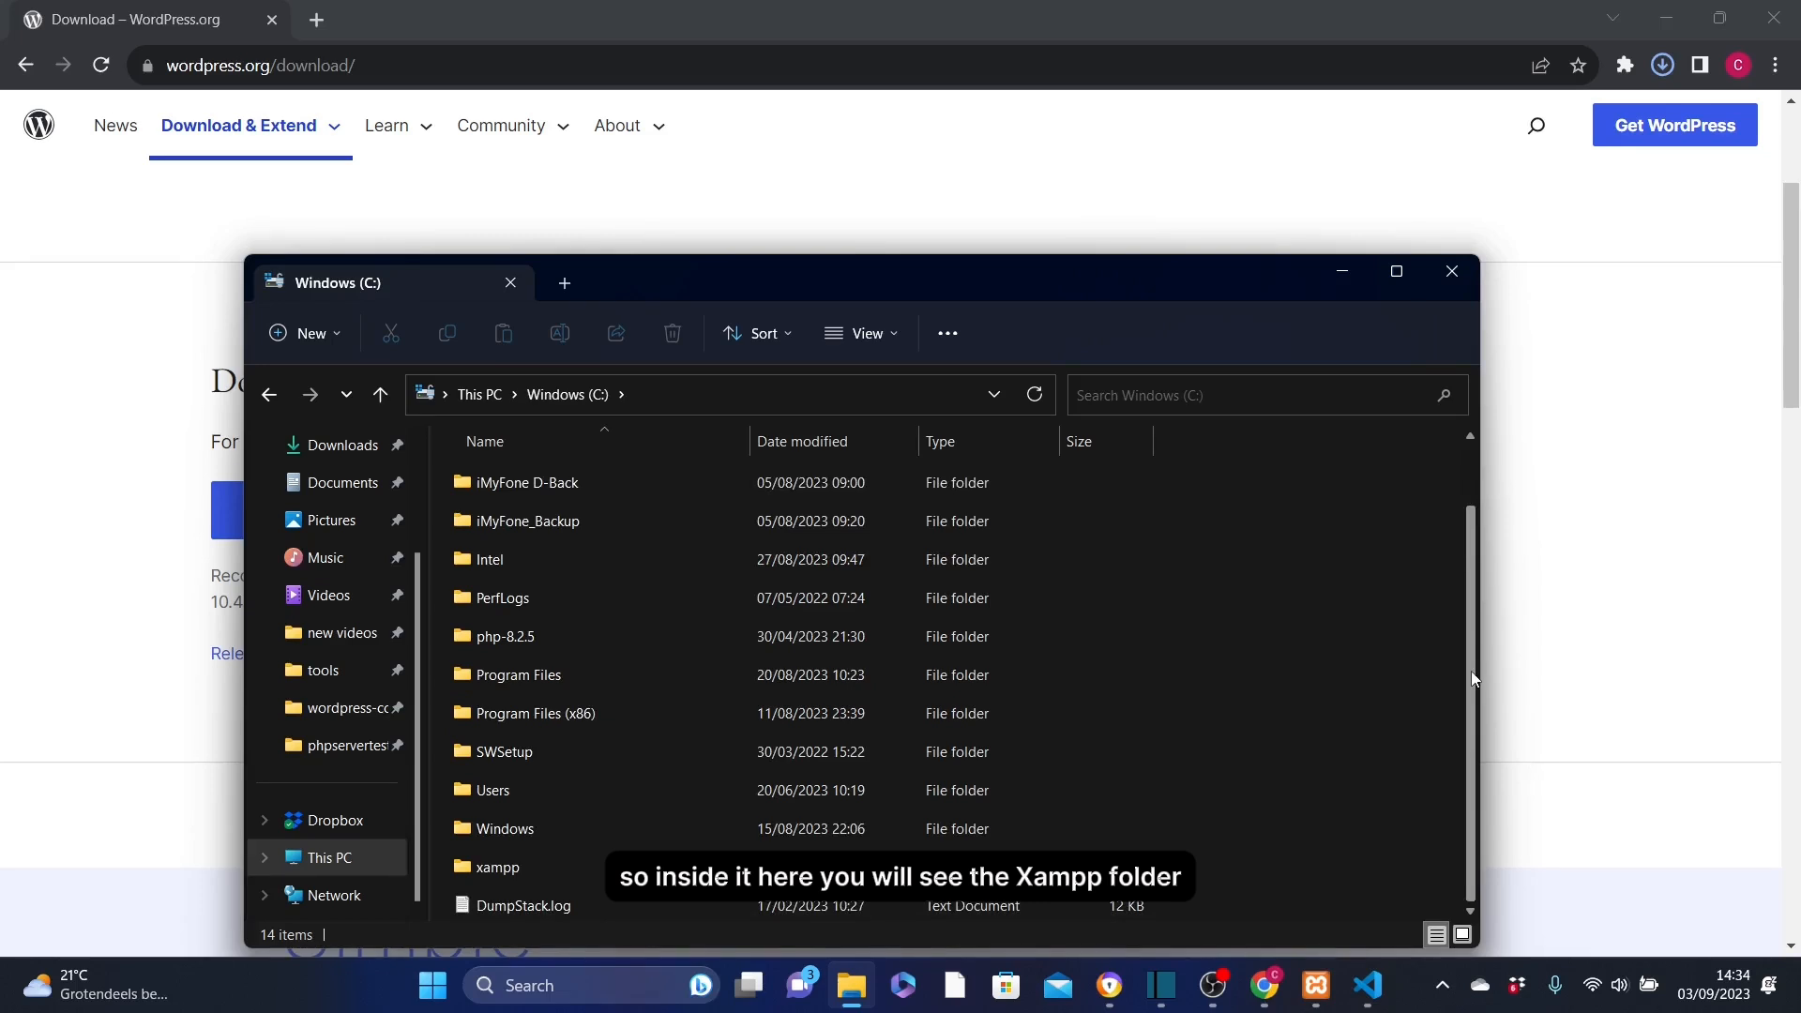
double_click(531, 866)
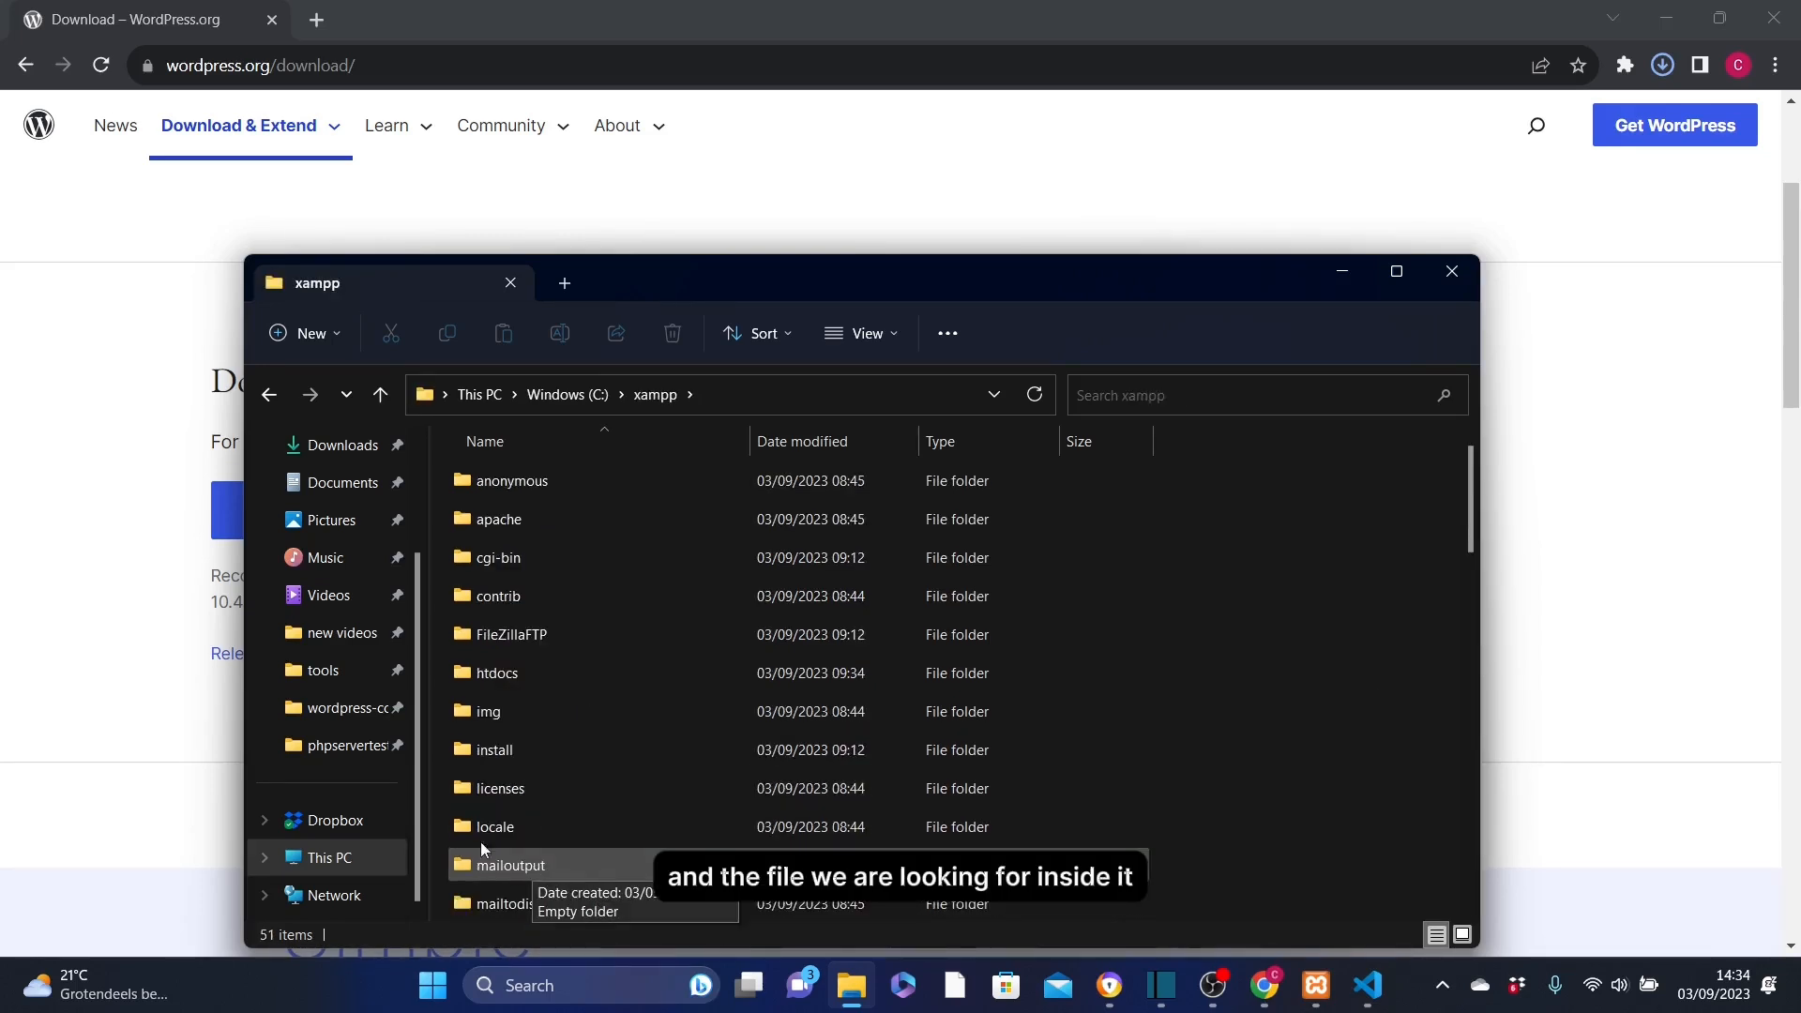
Open htdocs and delete all nine items inside it.
double_click(543, 673)
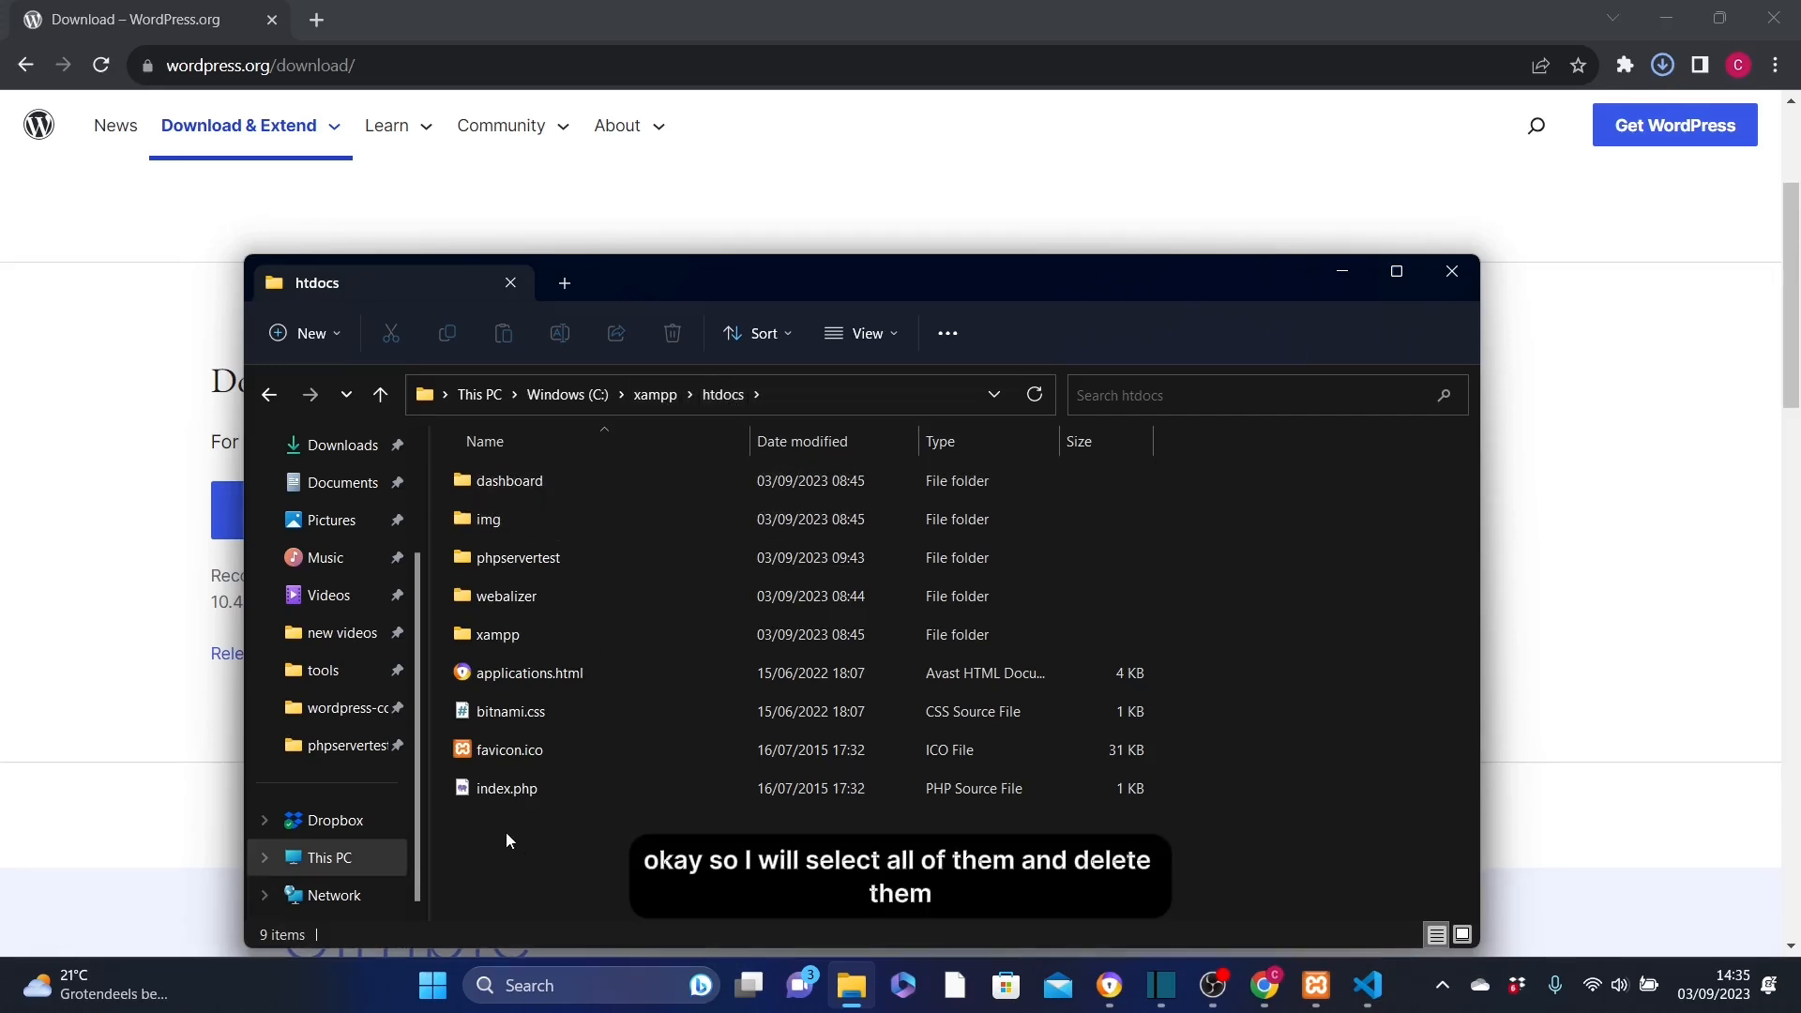
left_click_drag(505, 831, 459, 440)
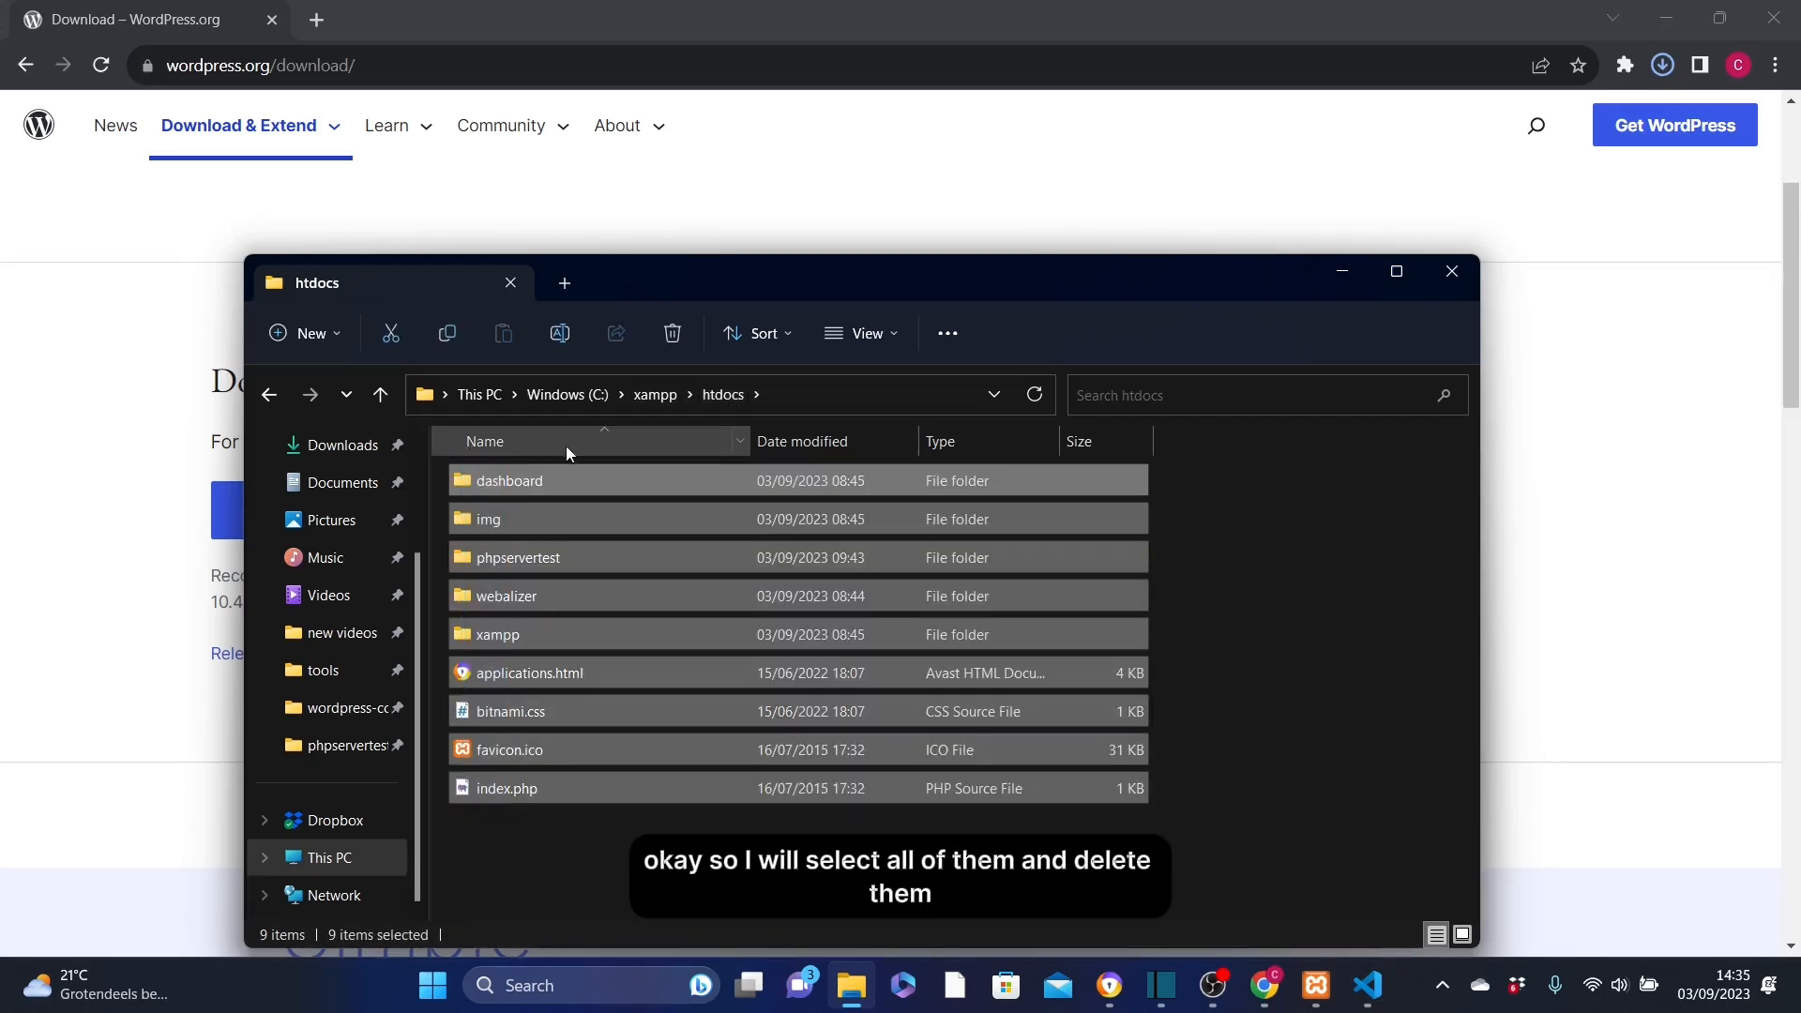
left_click(672, 333)
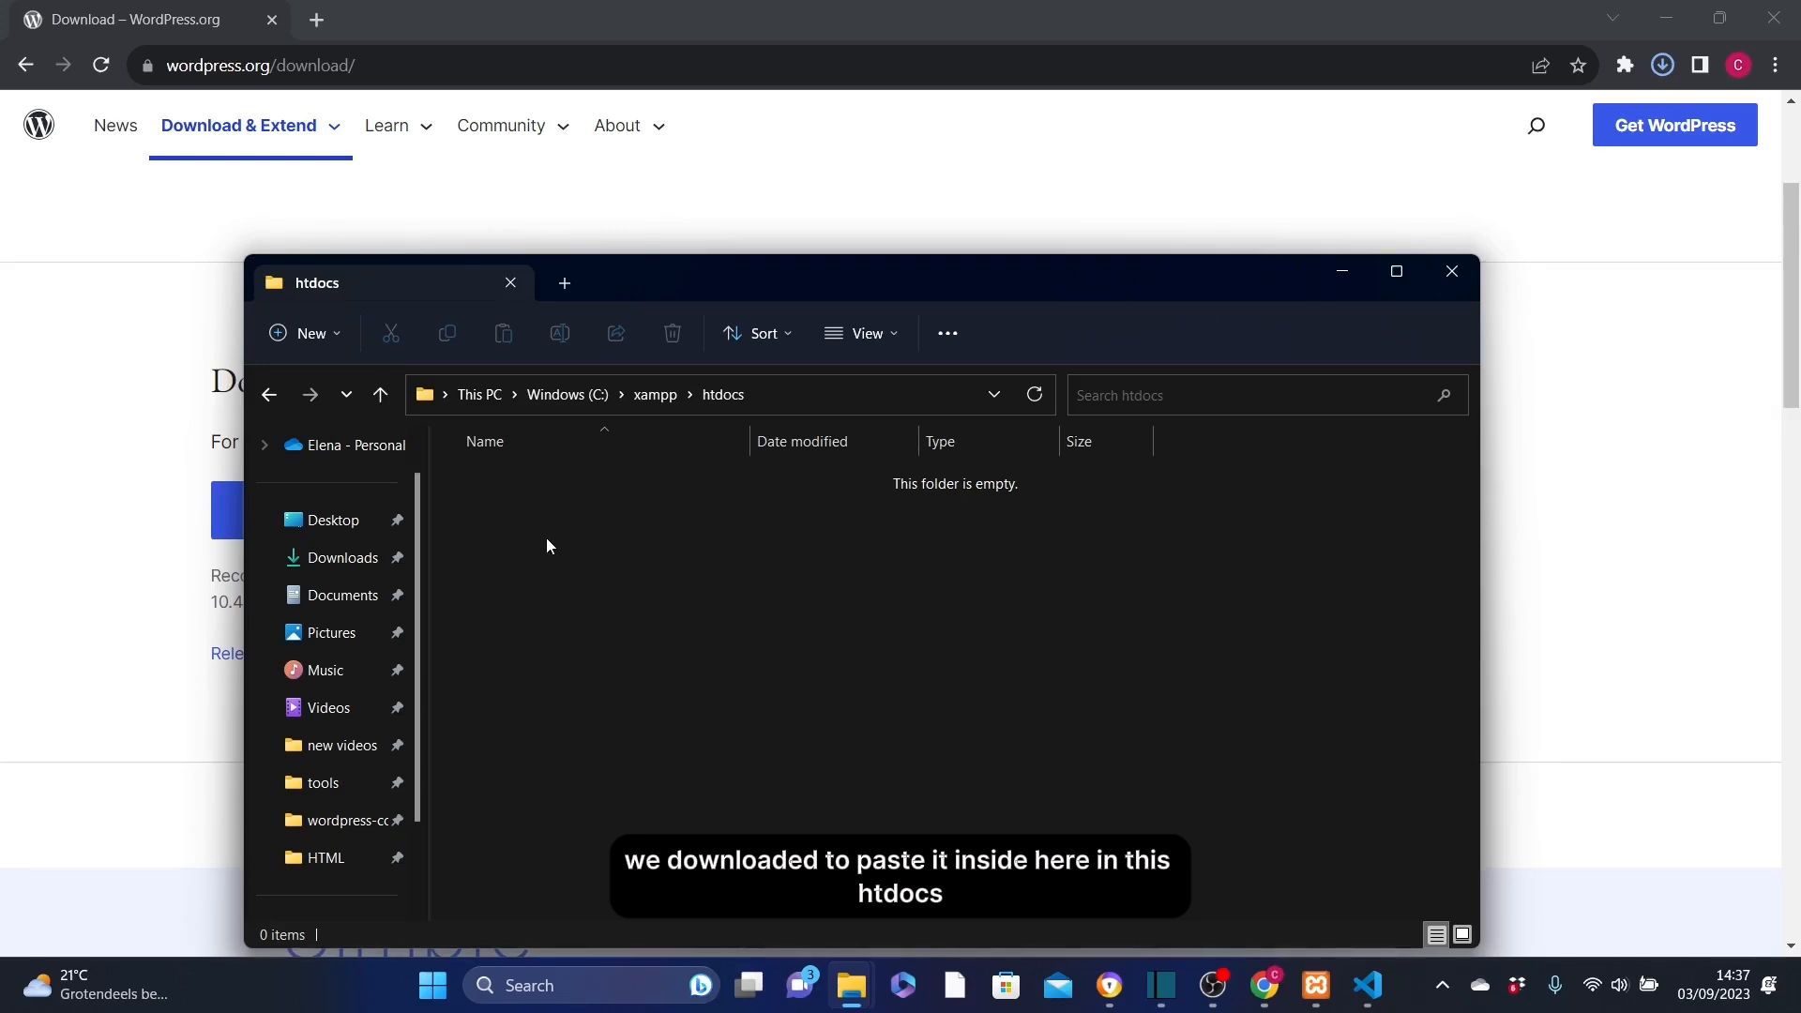
Cut wordpress-6.3.1 (1).zip from Downloads and paste it into htdocs.
left_click_drag(677, 290, 1024, 208)
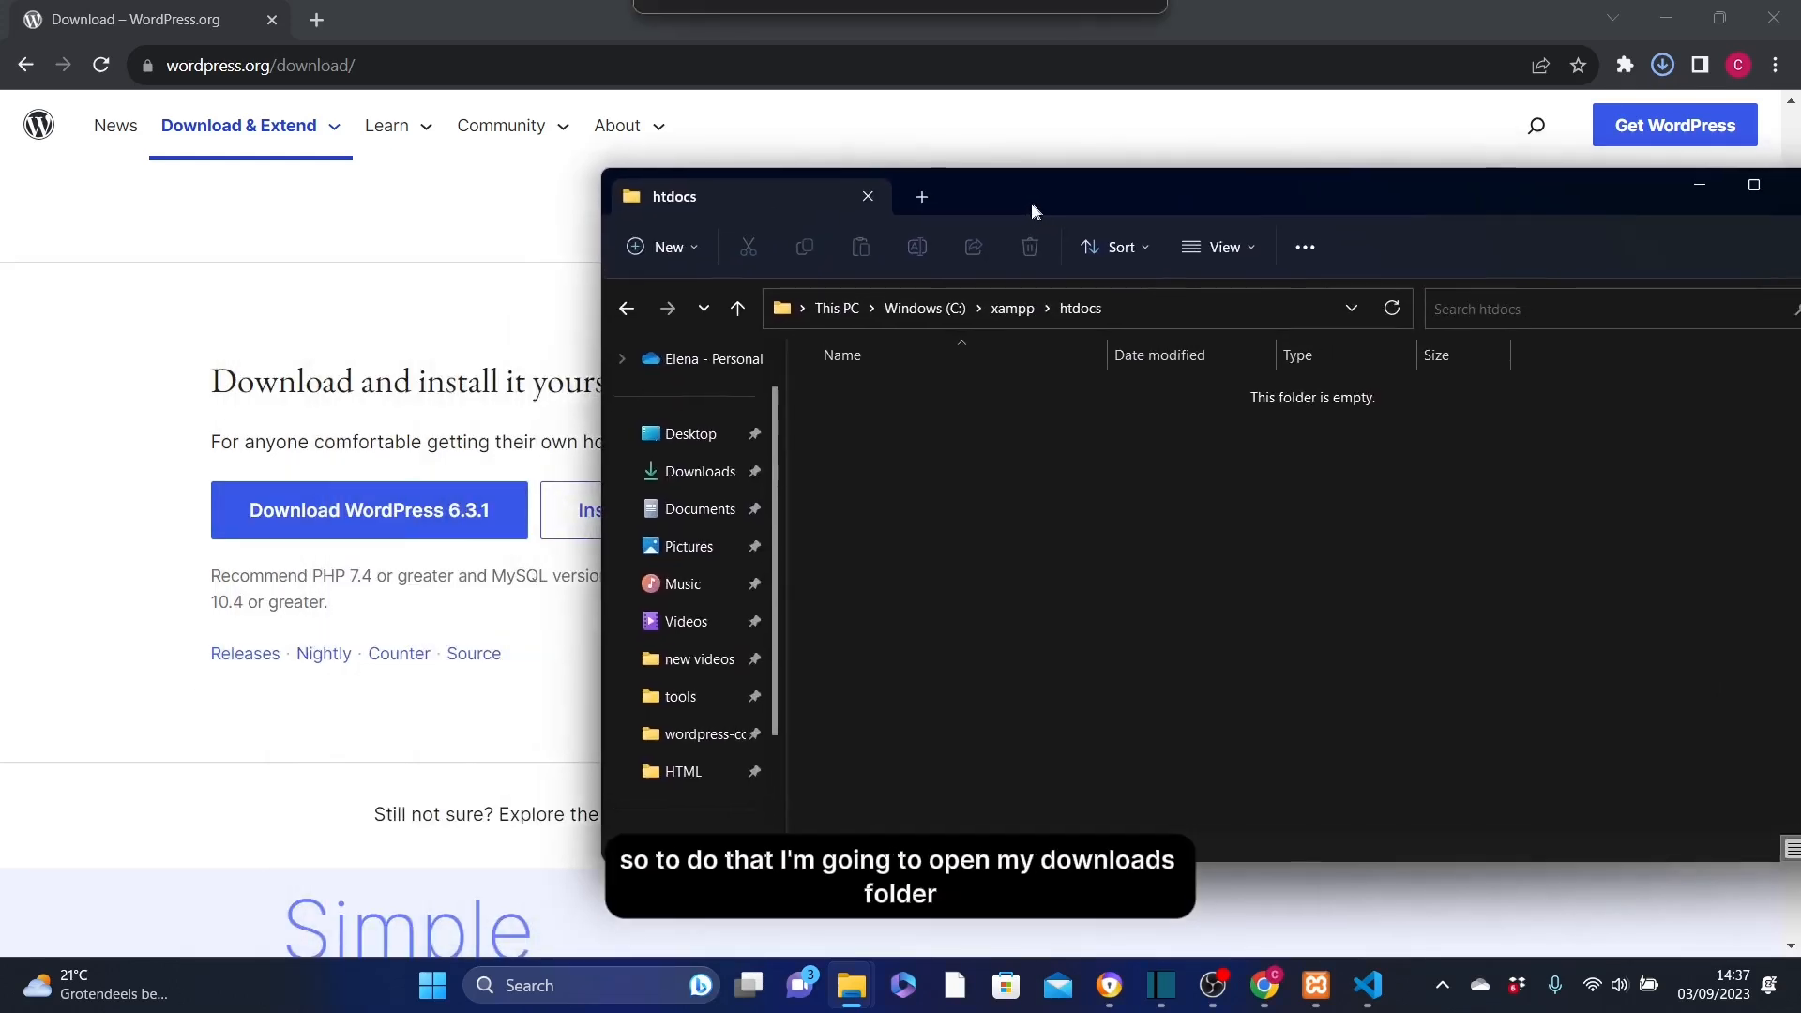
mouse_move(851, 985)
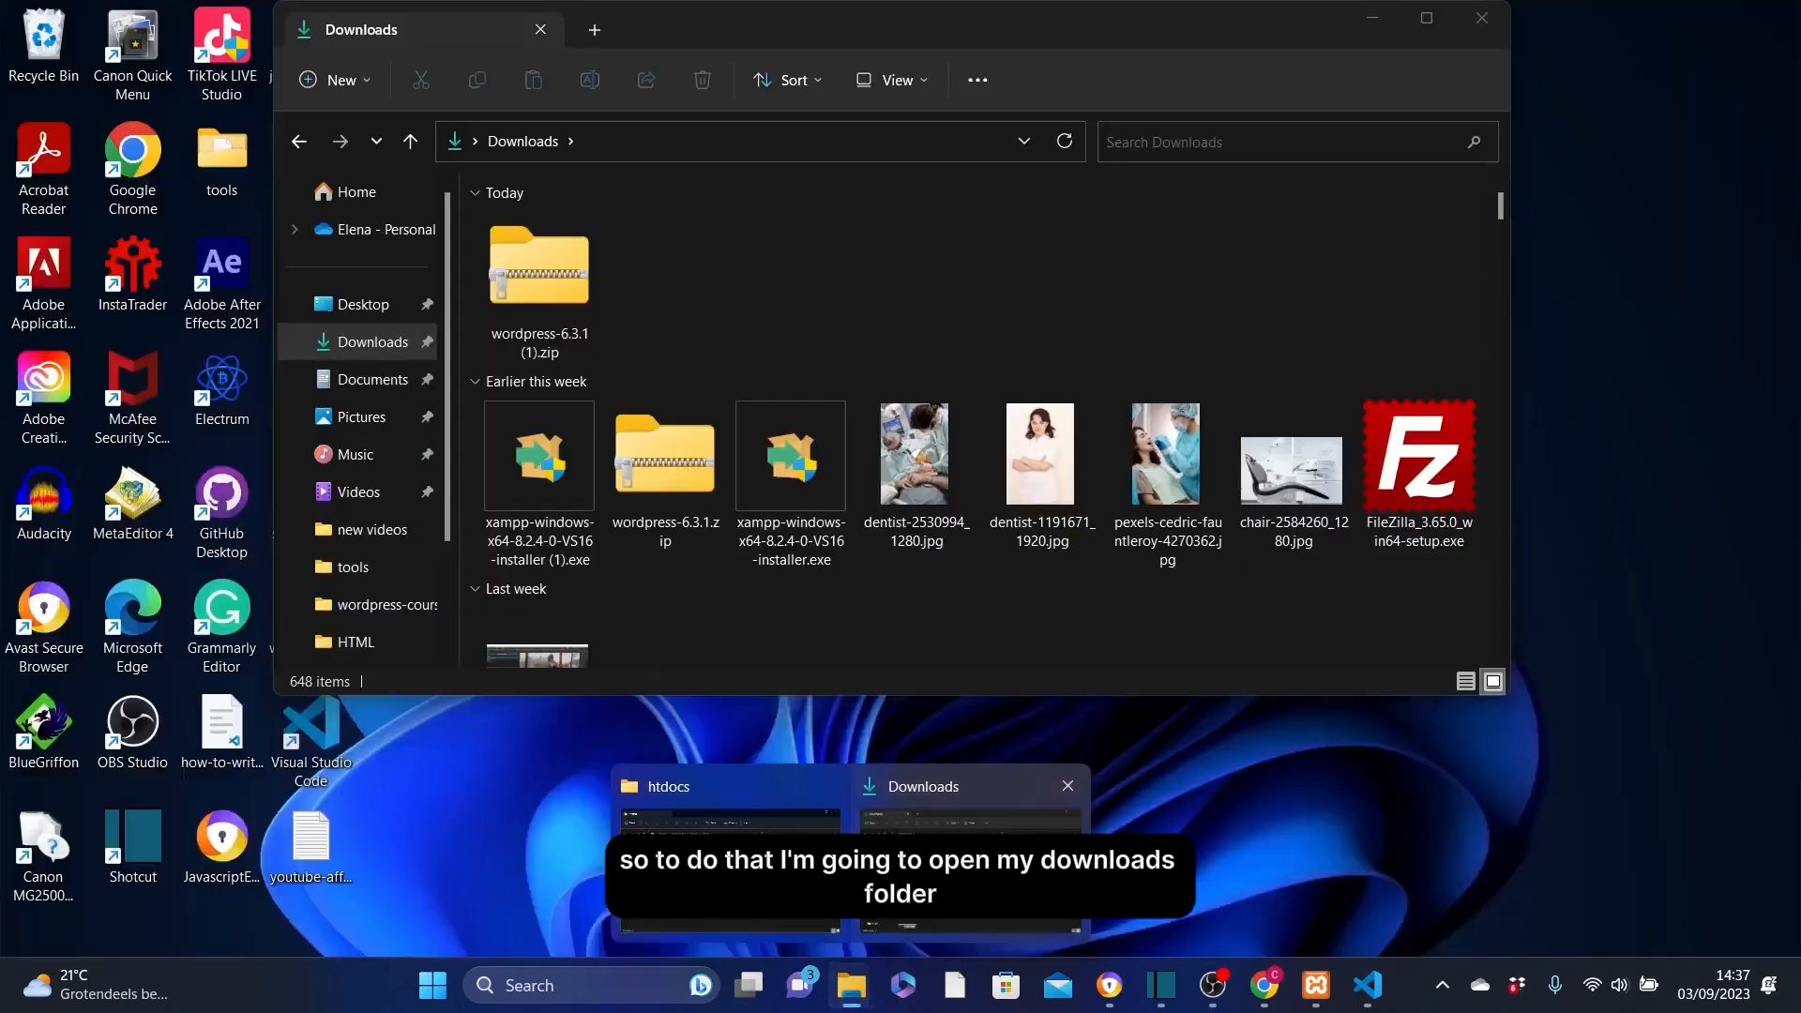
left_click(971, 863)
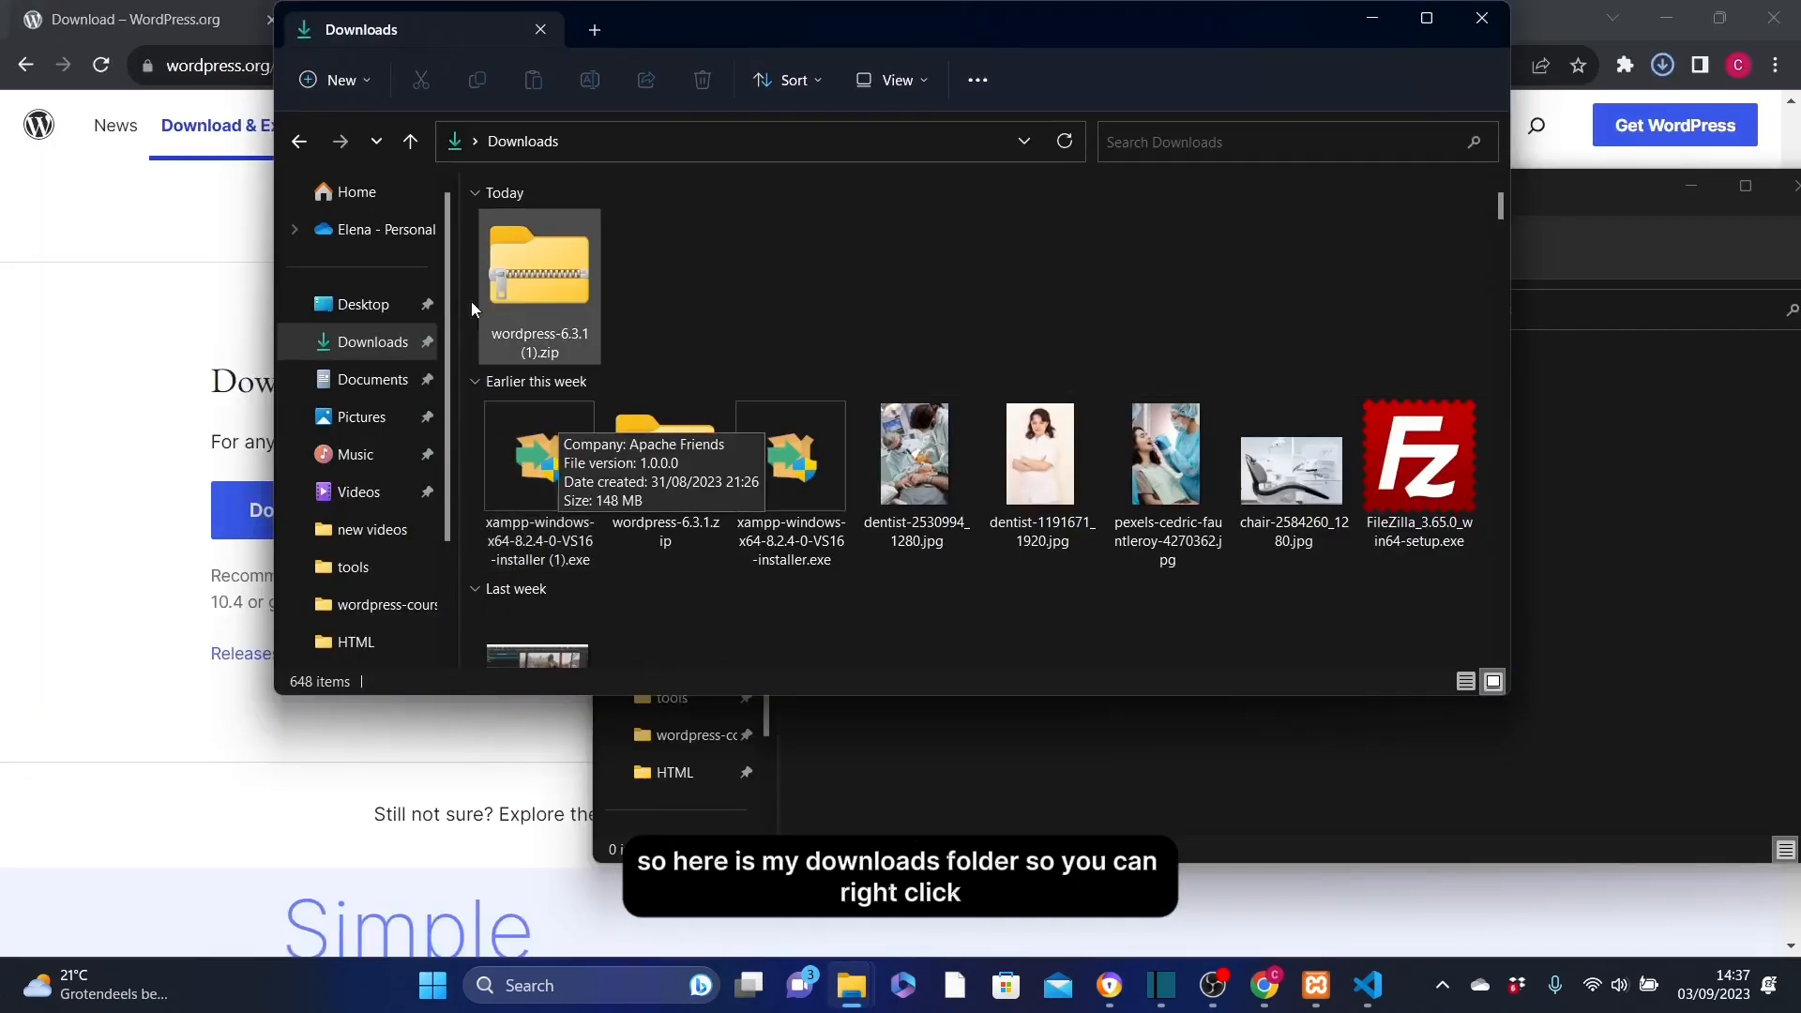
right_click(534, 292)
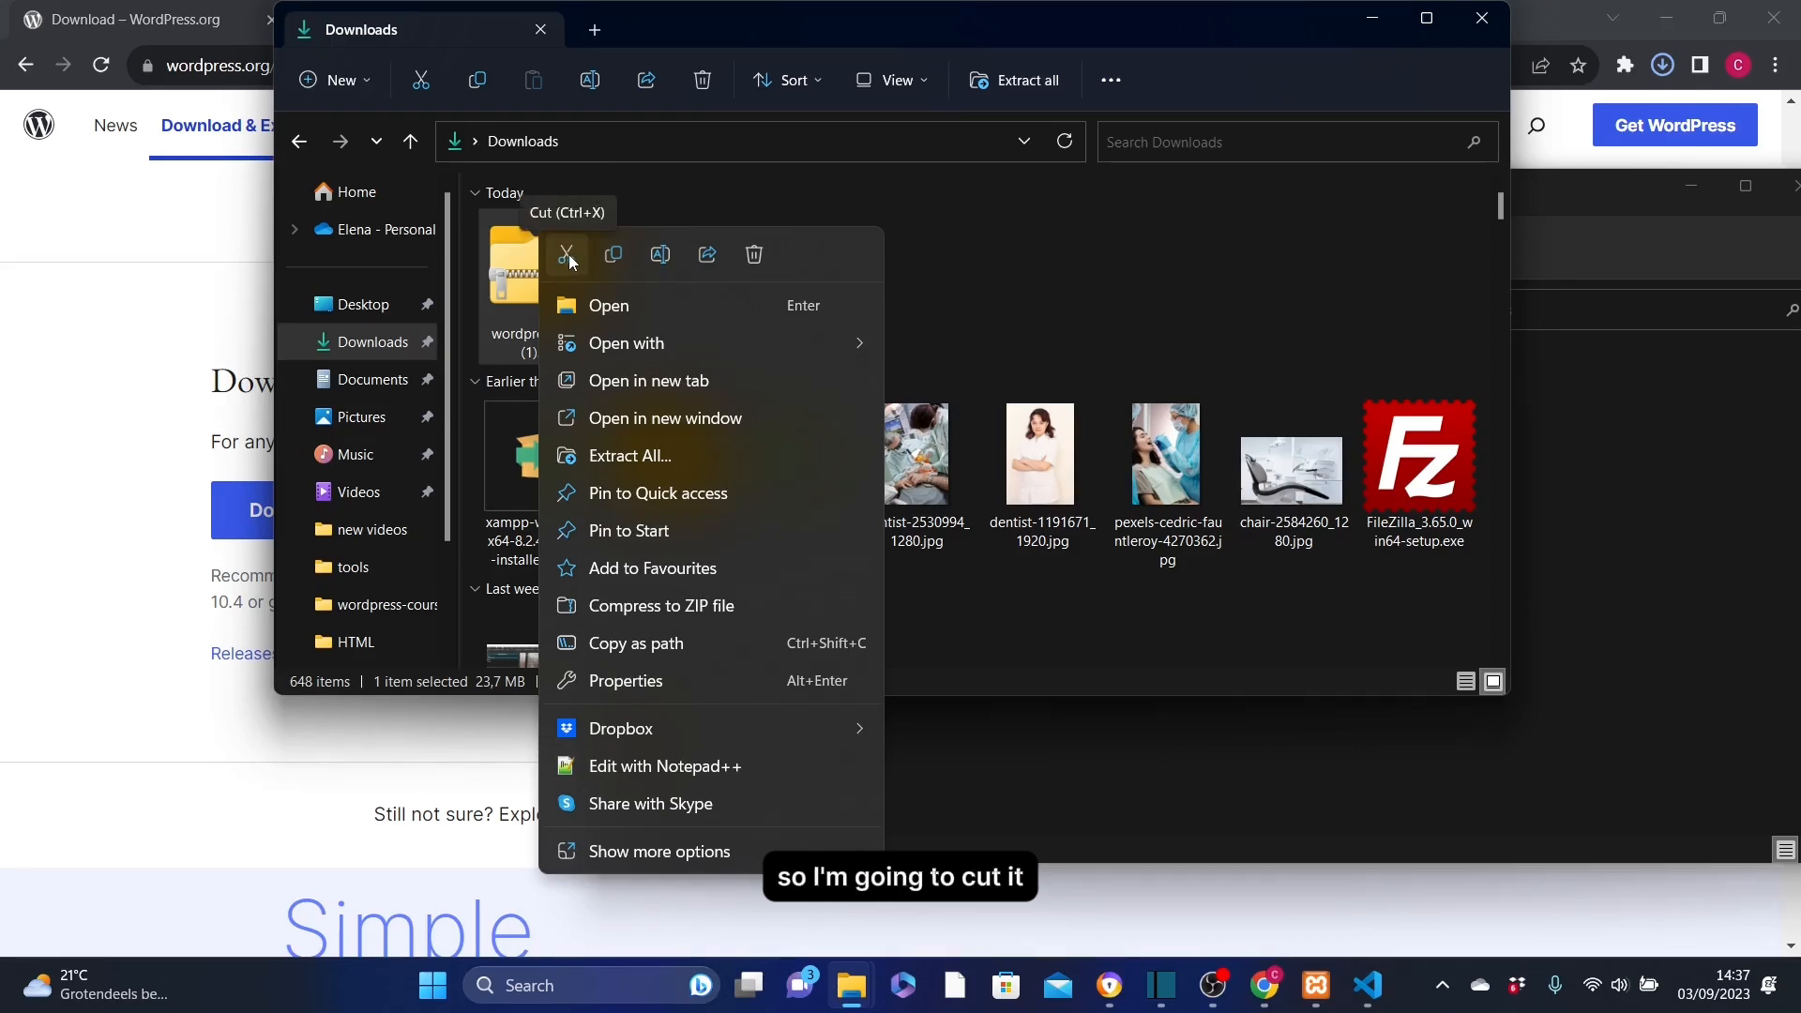
left_click(567, 255)
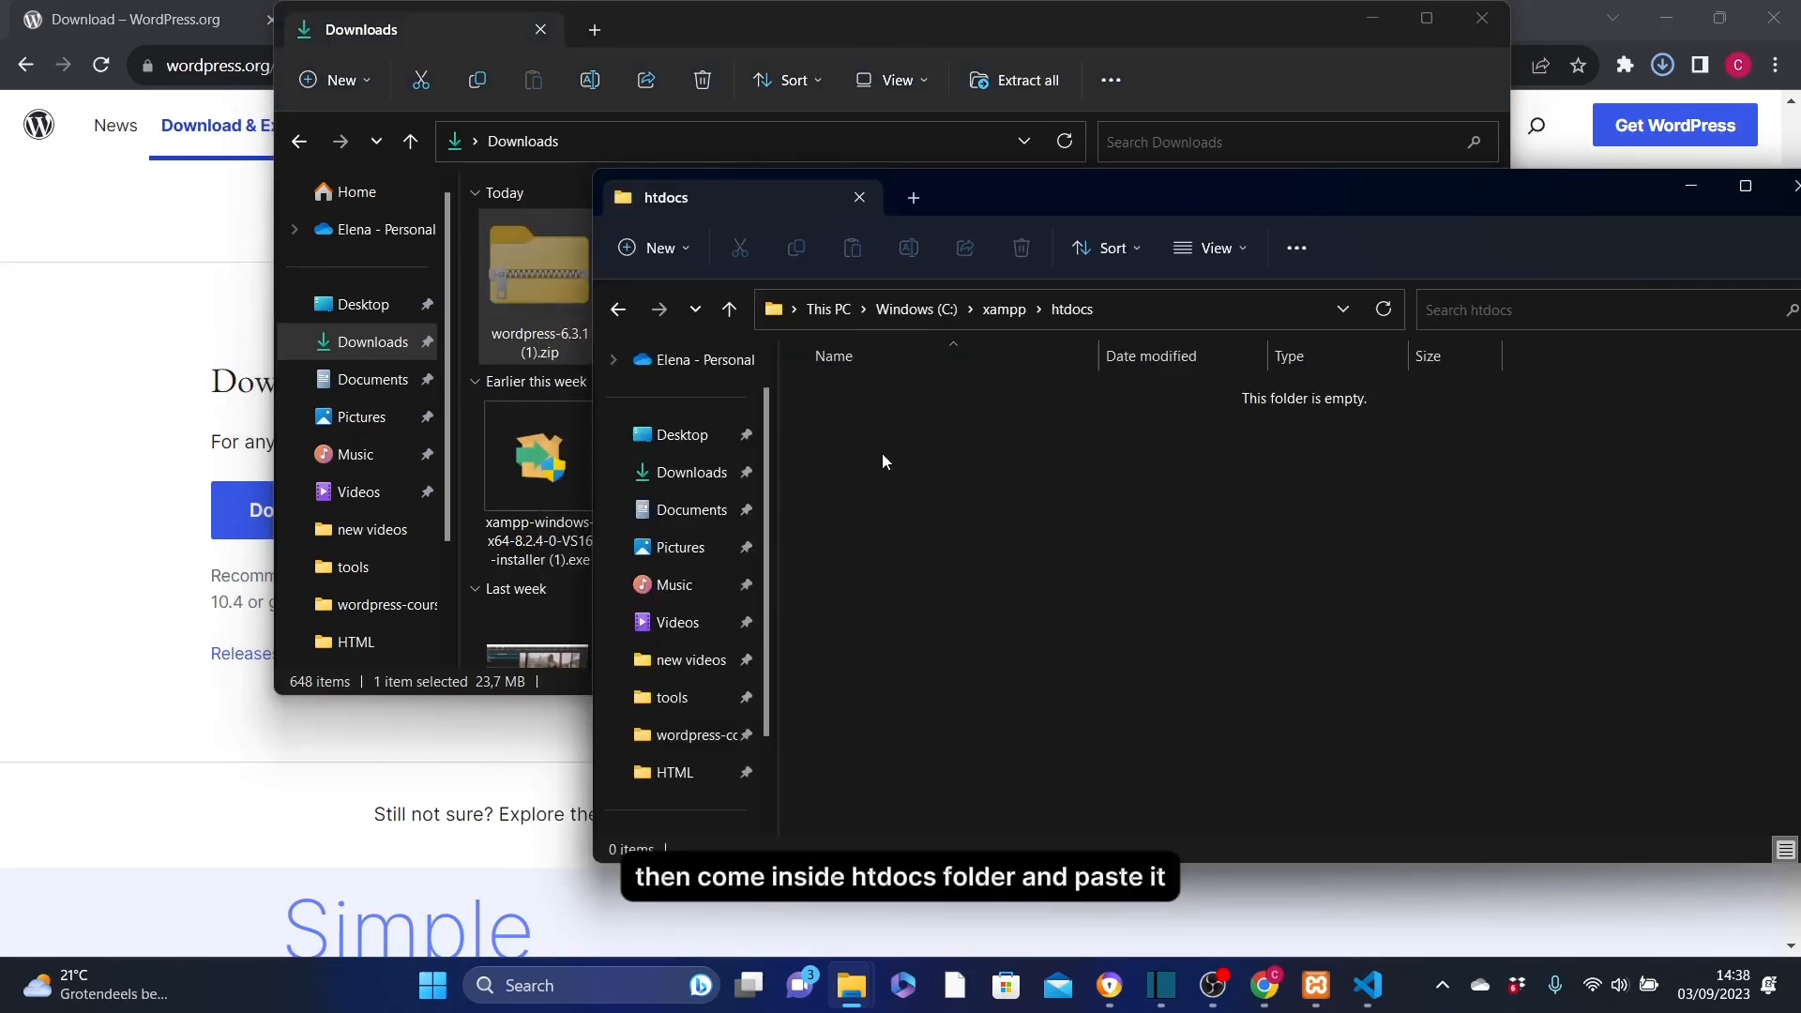
right_click(877, 415)
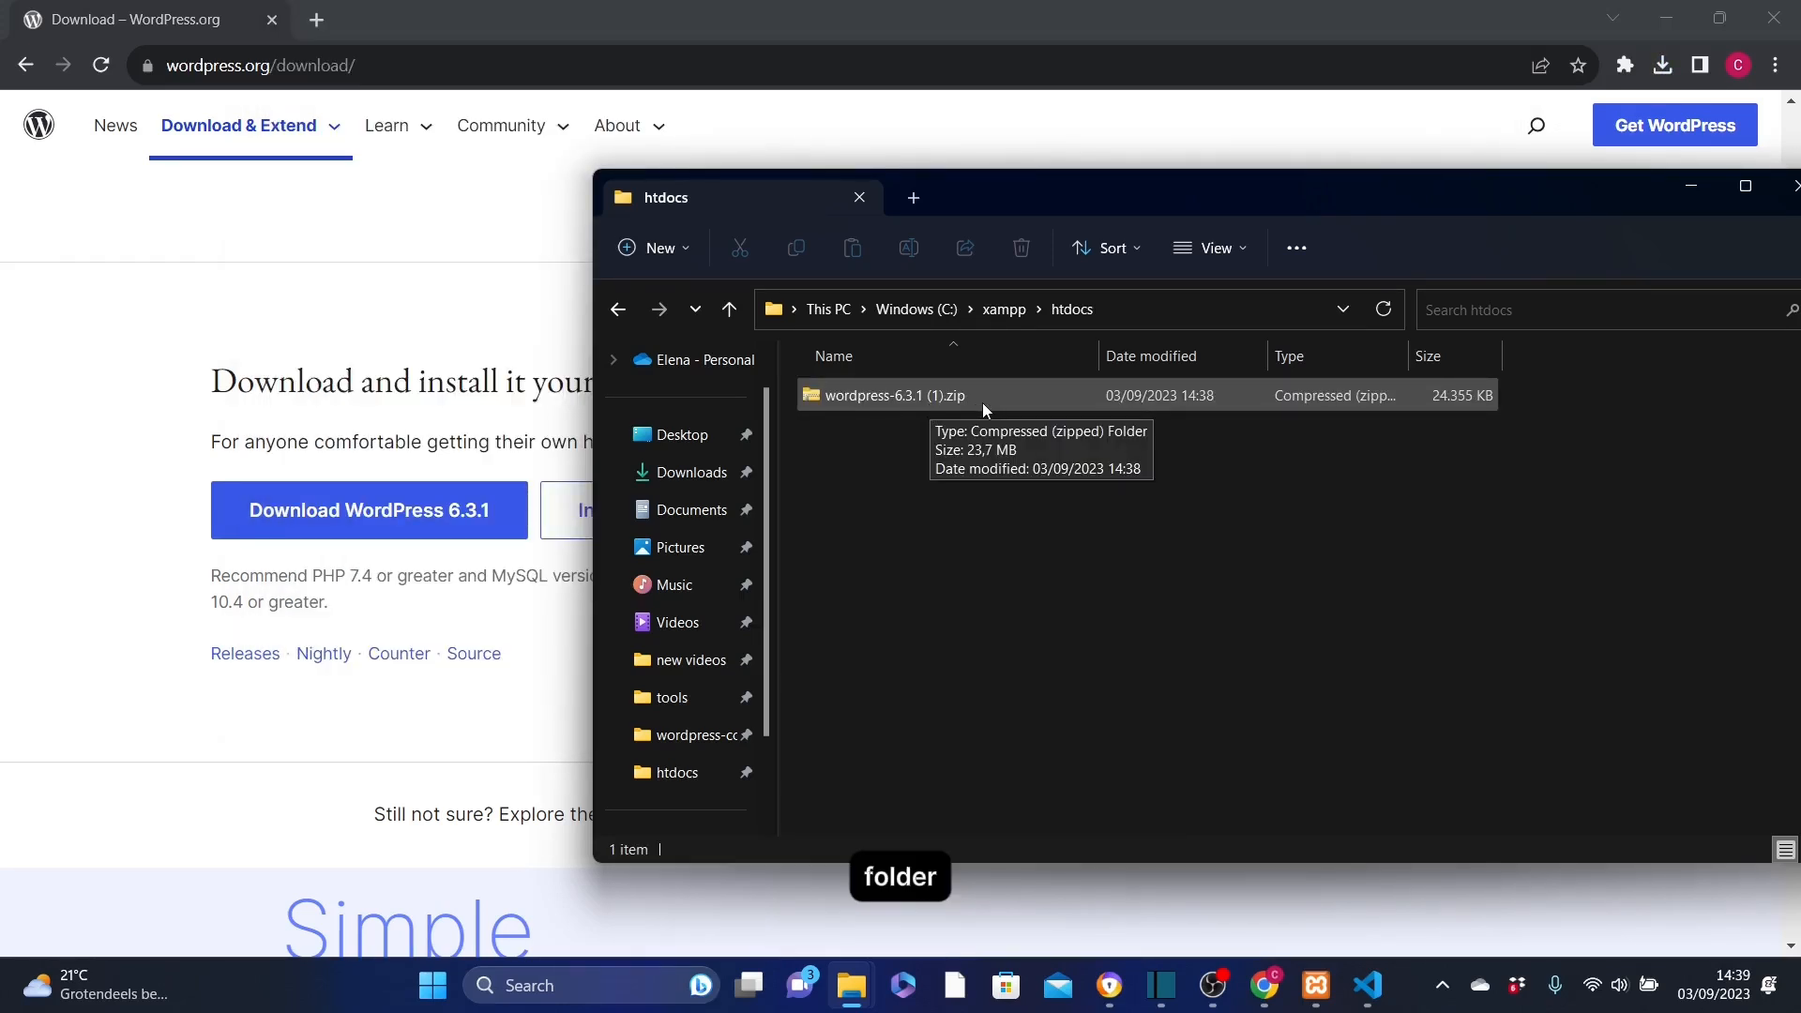
left_click(928, 392)
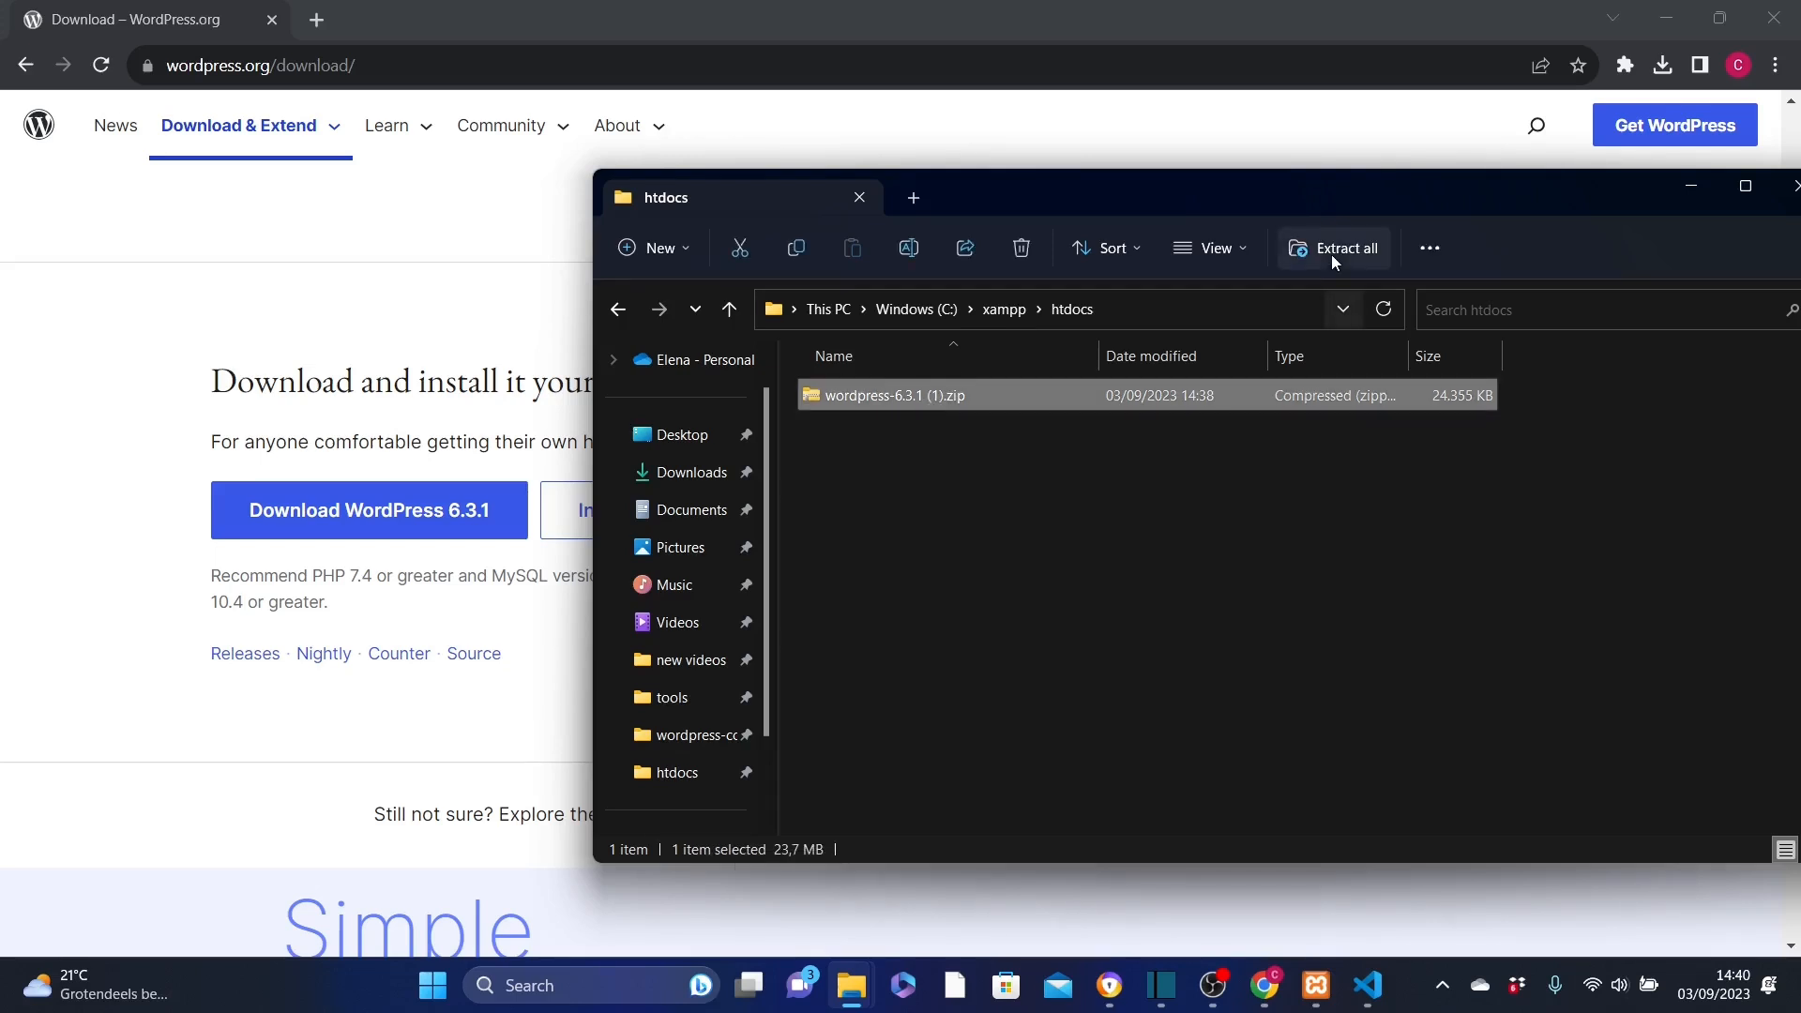
Extract the WordPress zip into htdocs, then delete the zip file.
left_click(1327, 250)
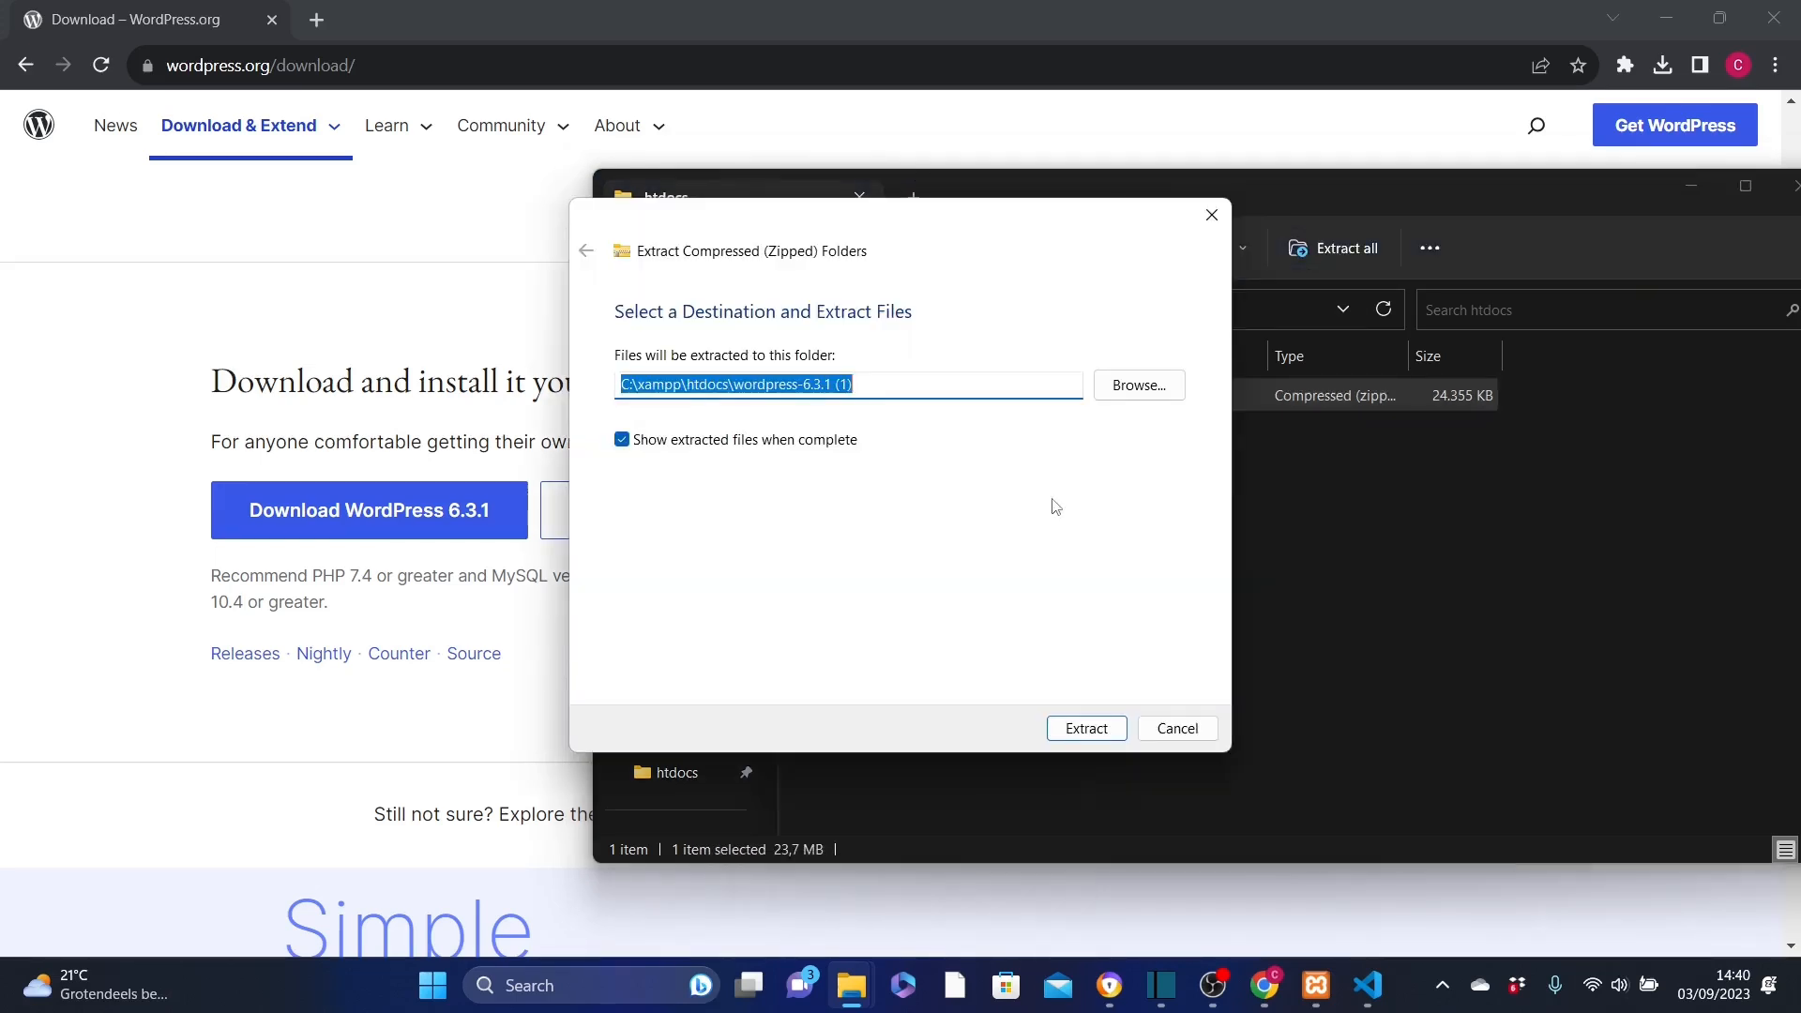
left_click(1086, 730)
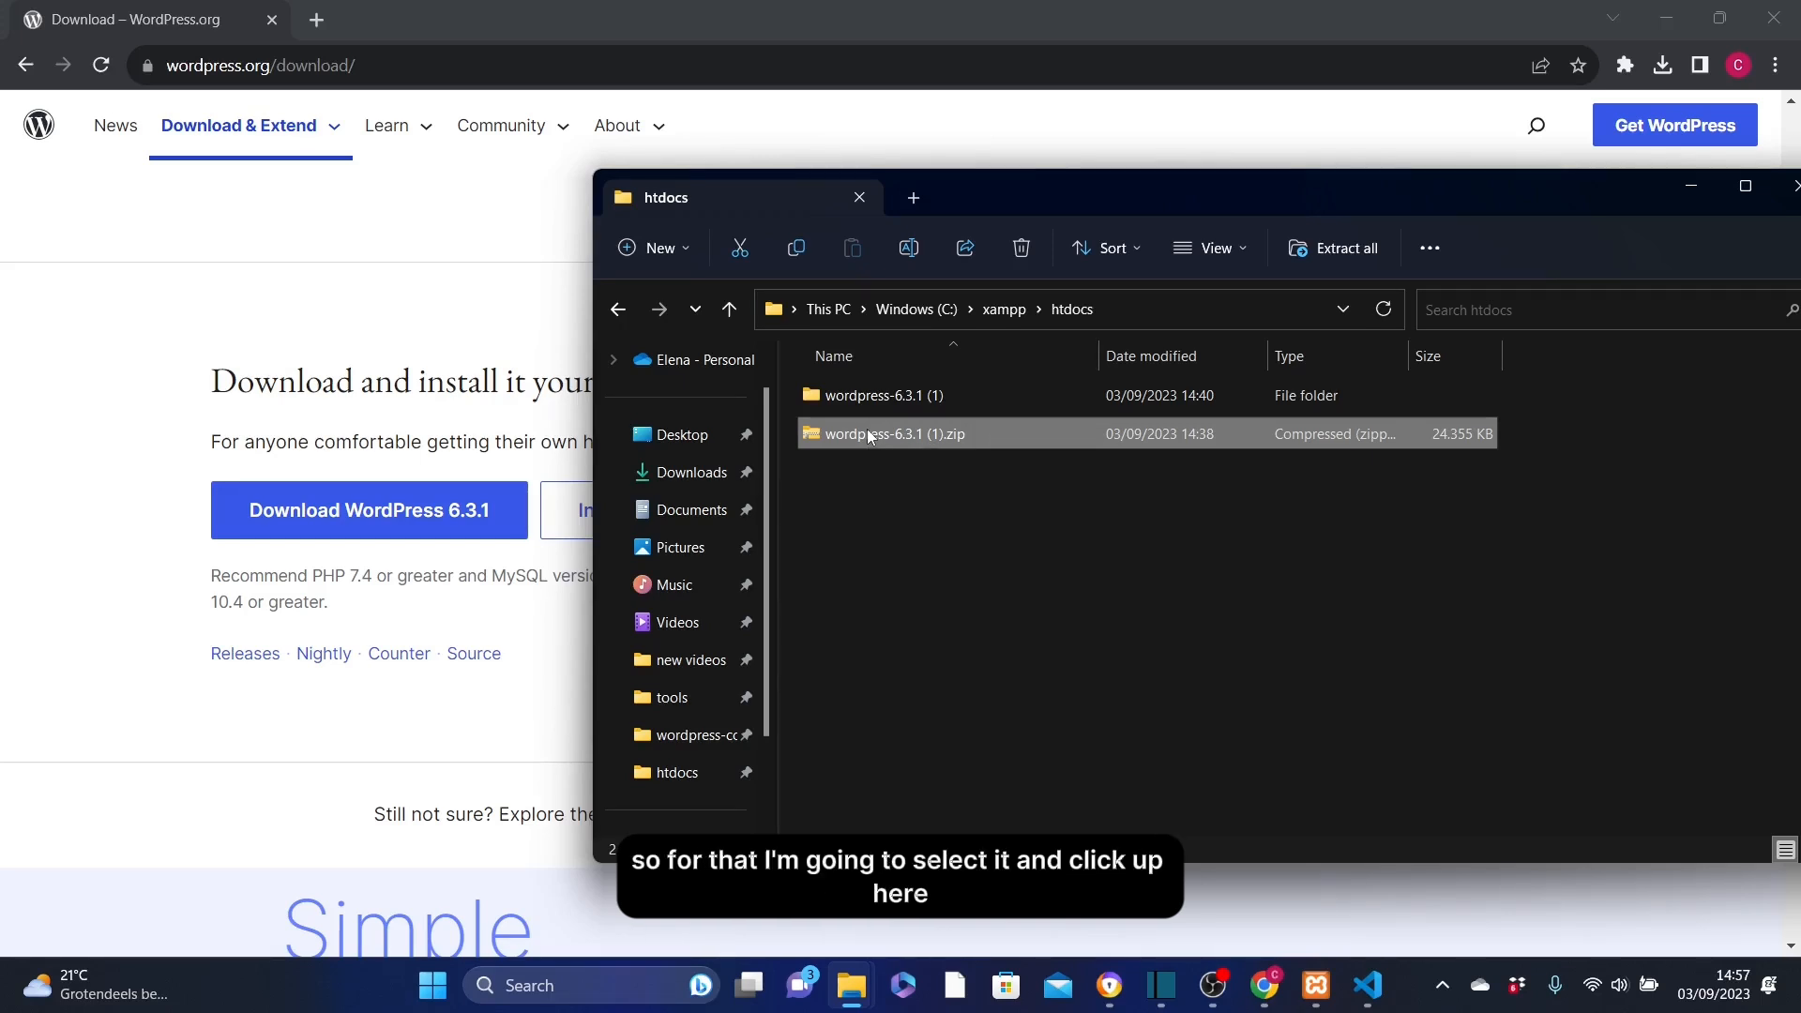
left_click(1024, 246)
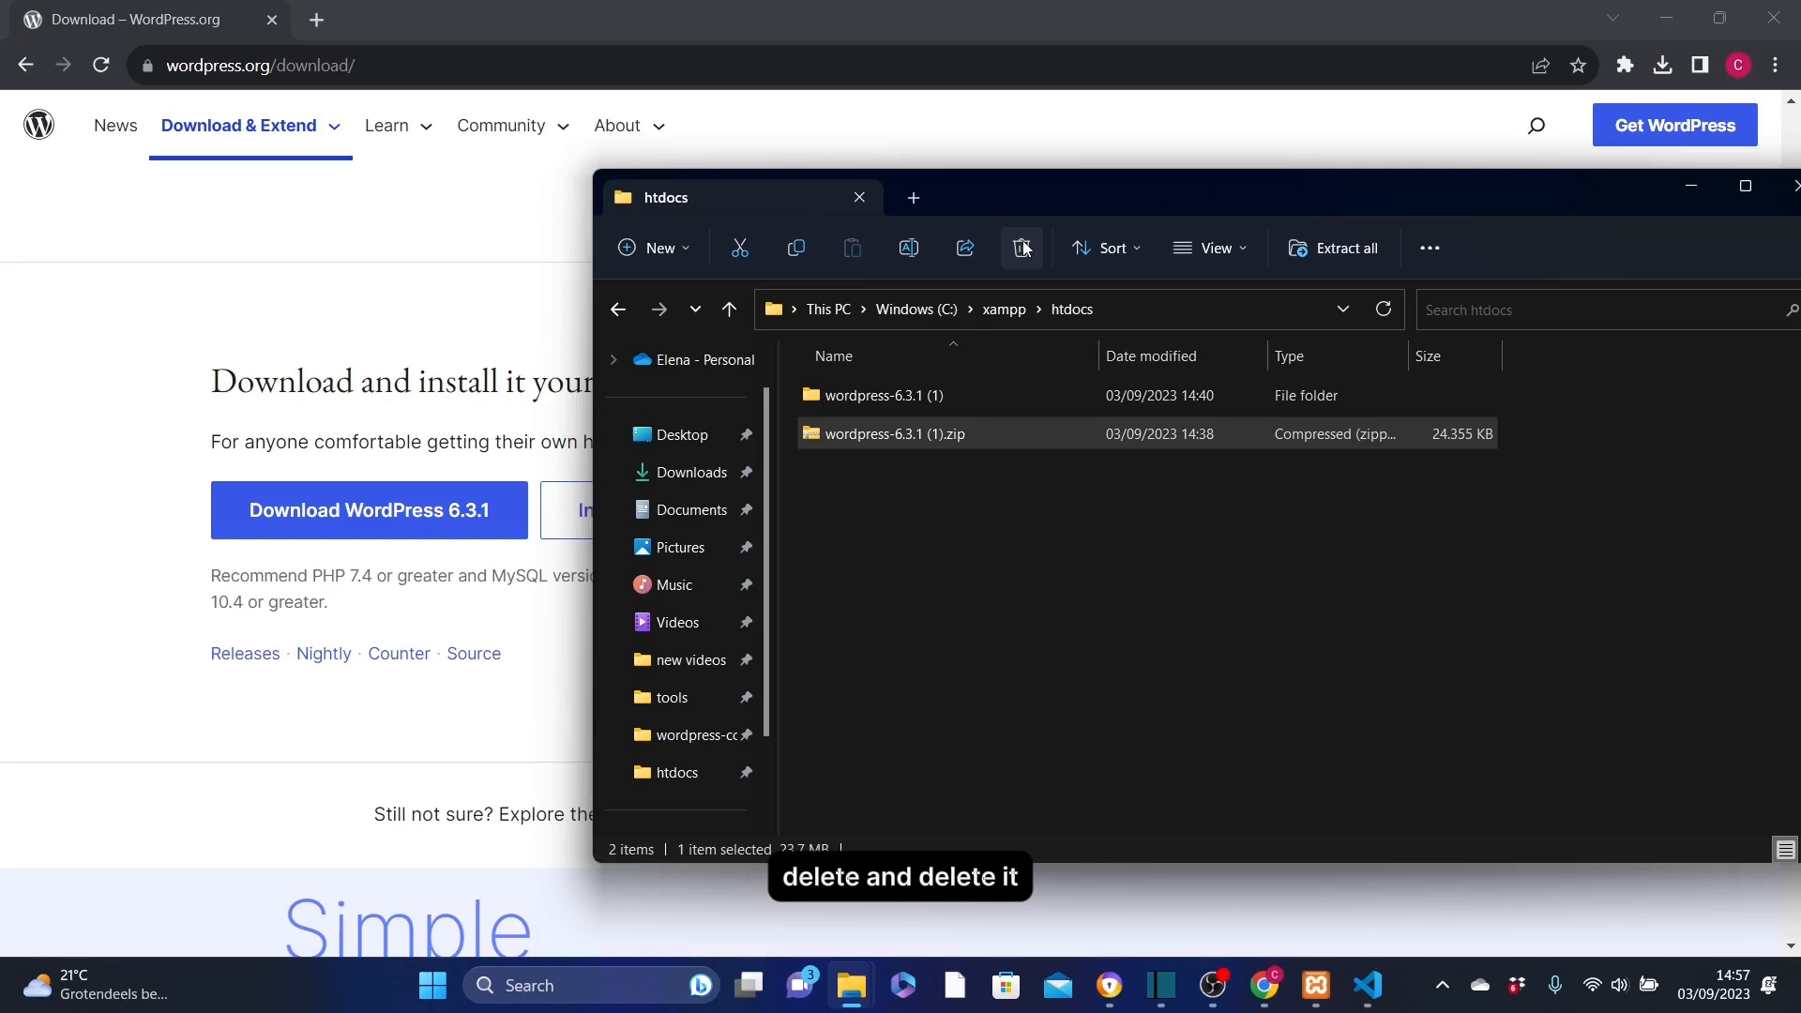
Copy all 19 items, wp-admin through xmlrpc.php, from wordpress-6.3.1 (1)\wordpress.
left_click(875, 403)
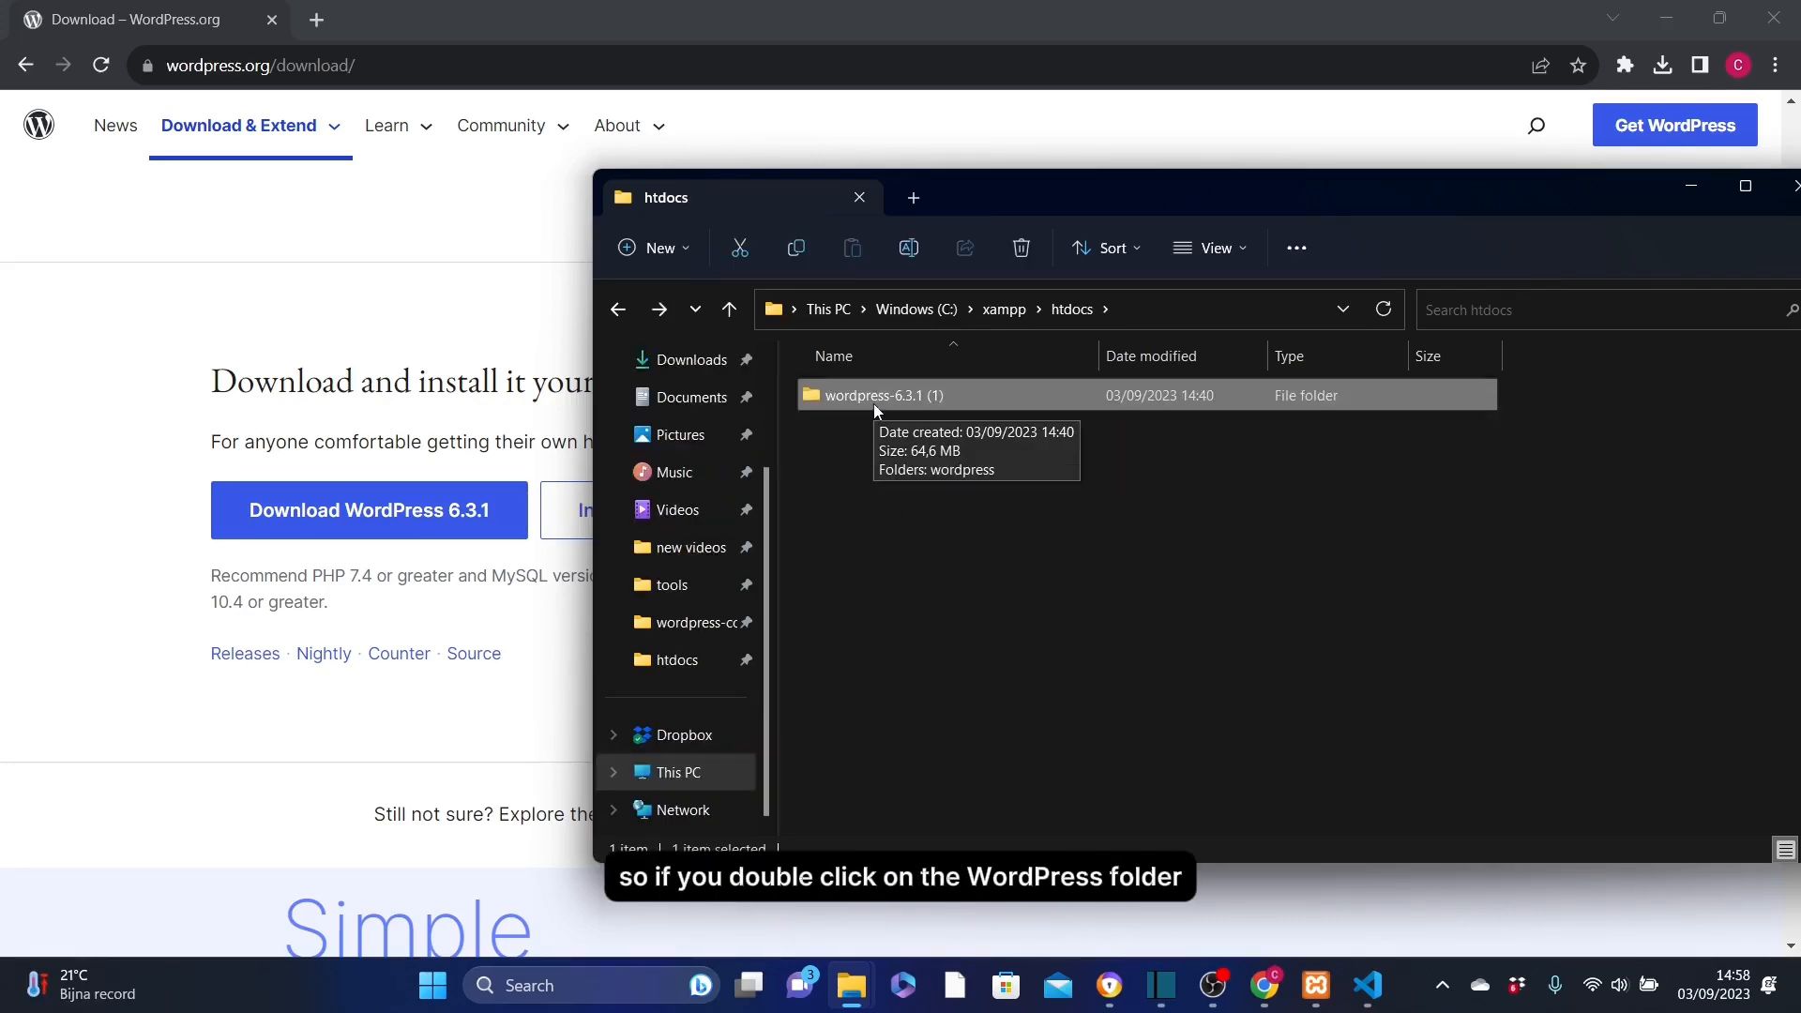
double_click(874, 395)
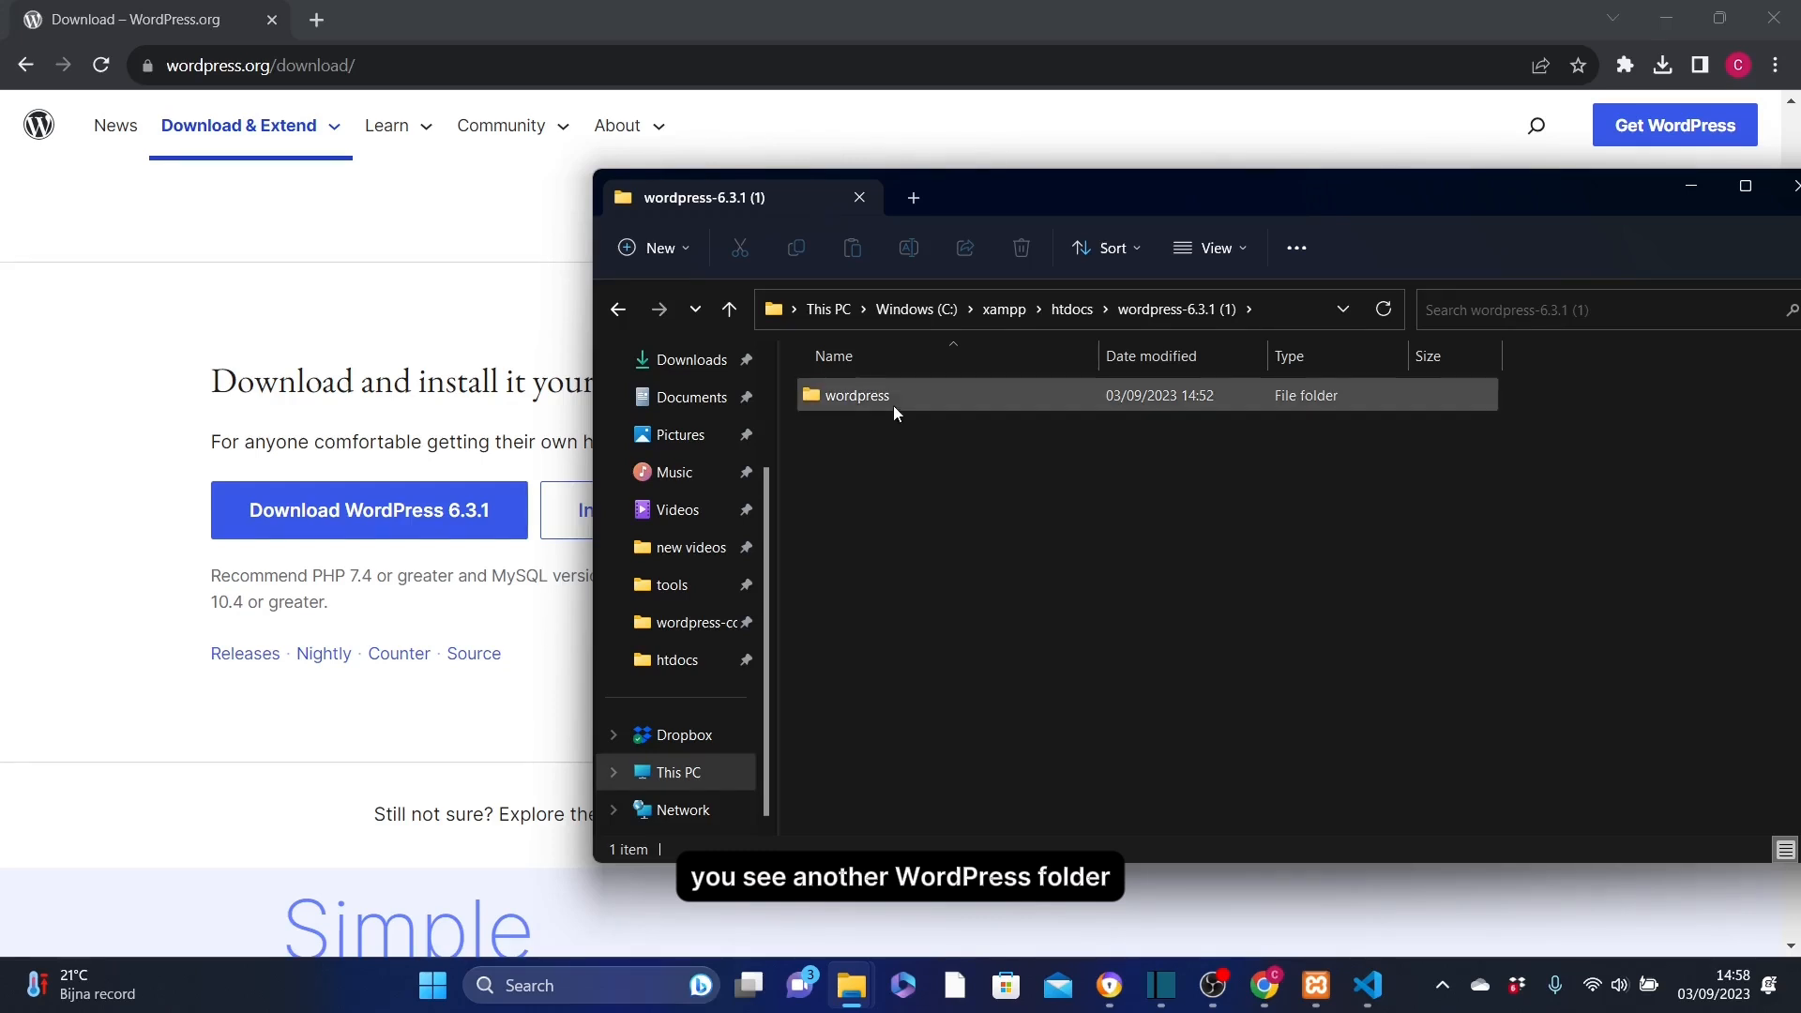
double_click(857, 395)
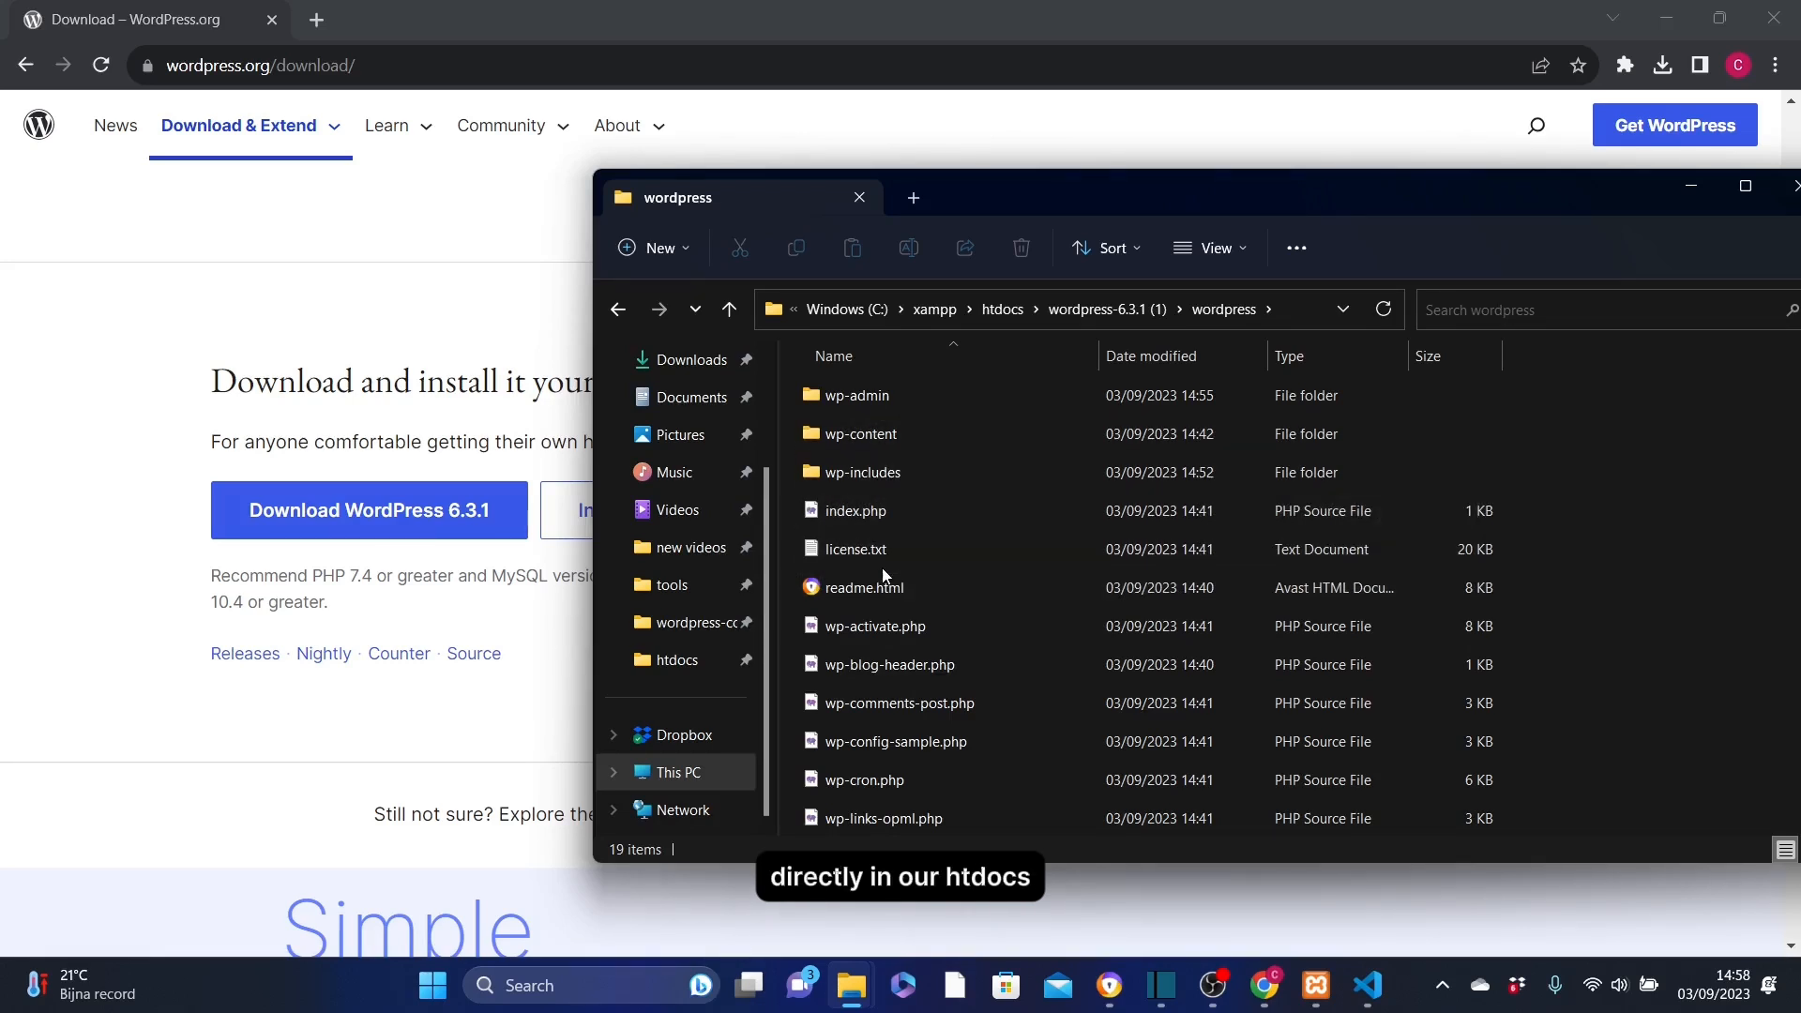
left_click(854, 396)
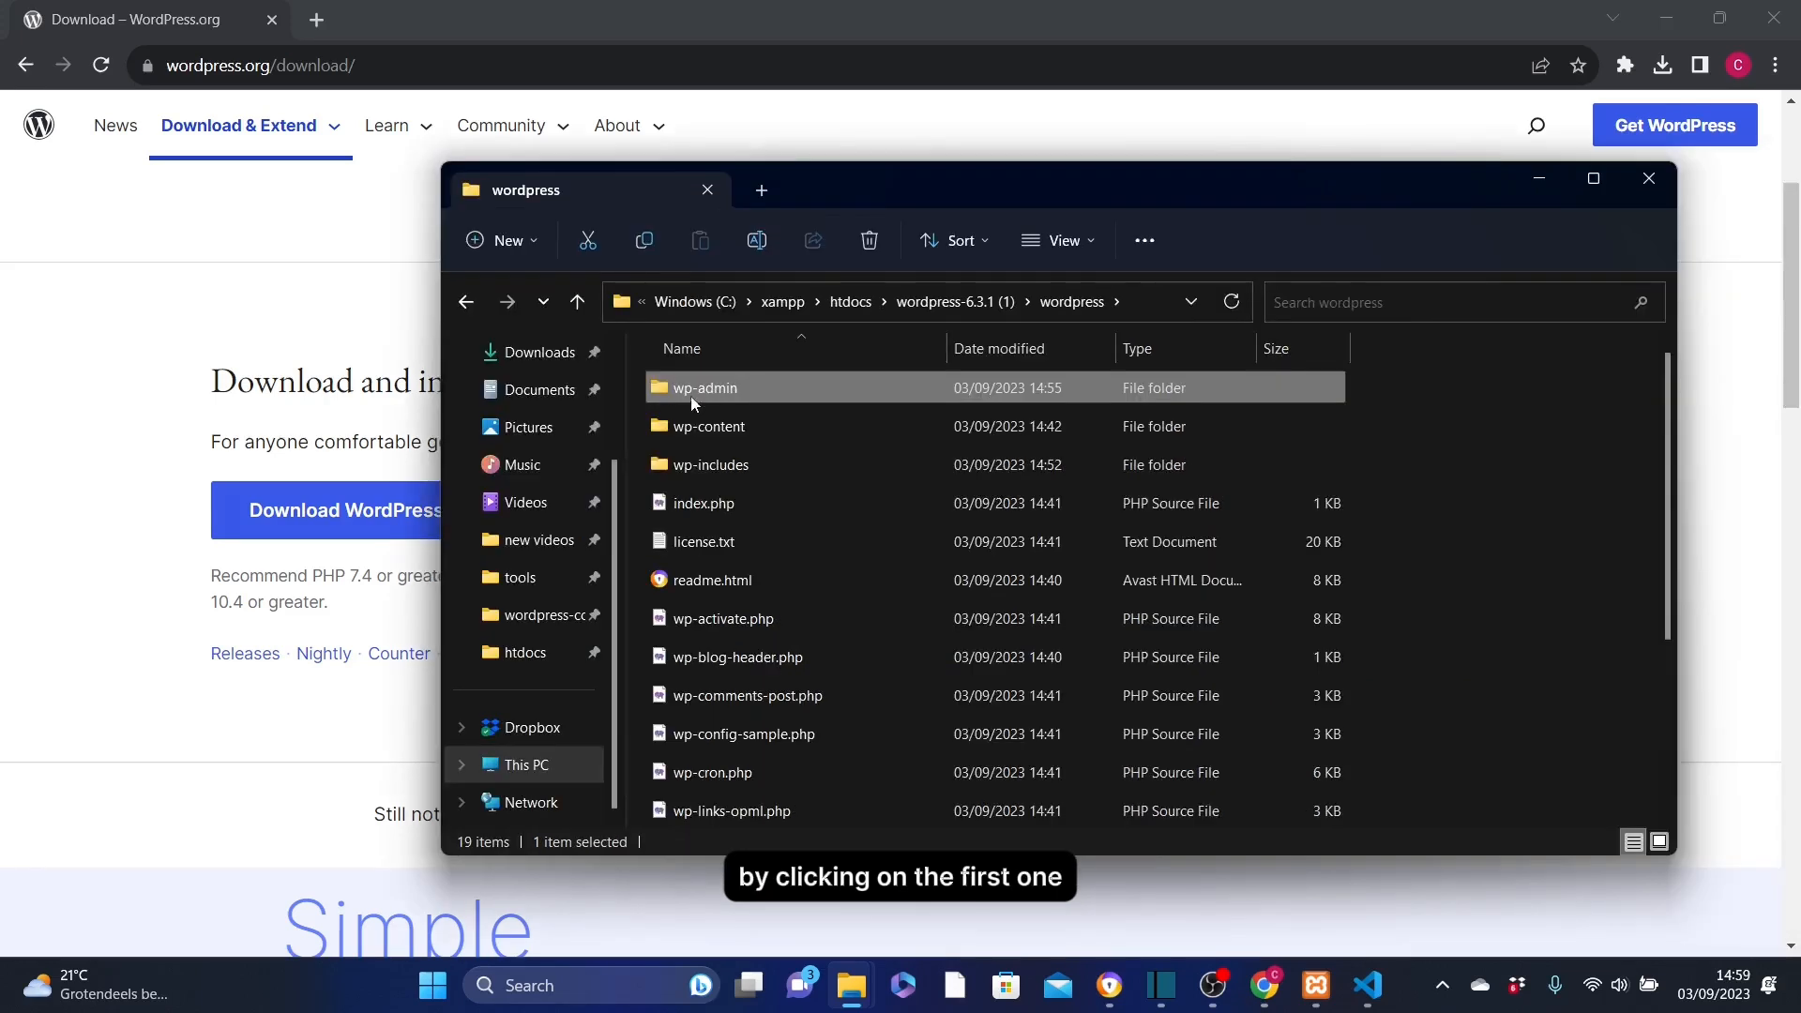
scroll(1655, 557, "down", 3)
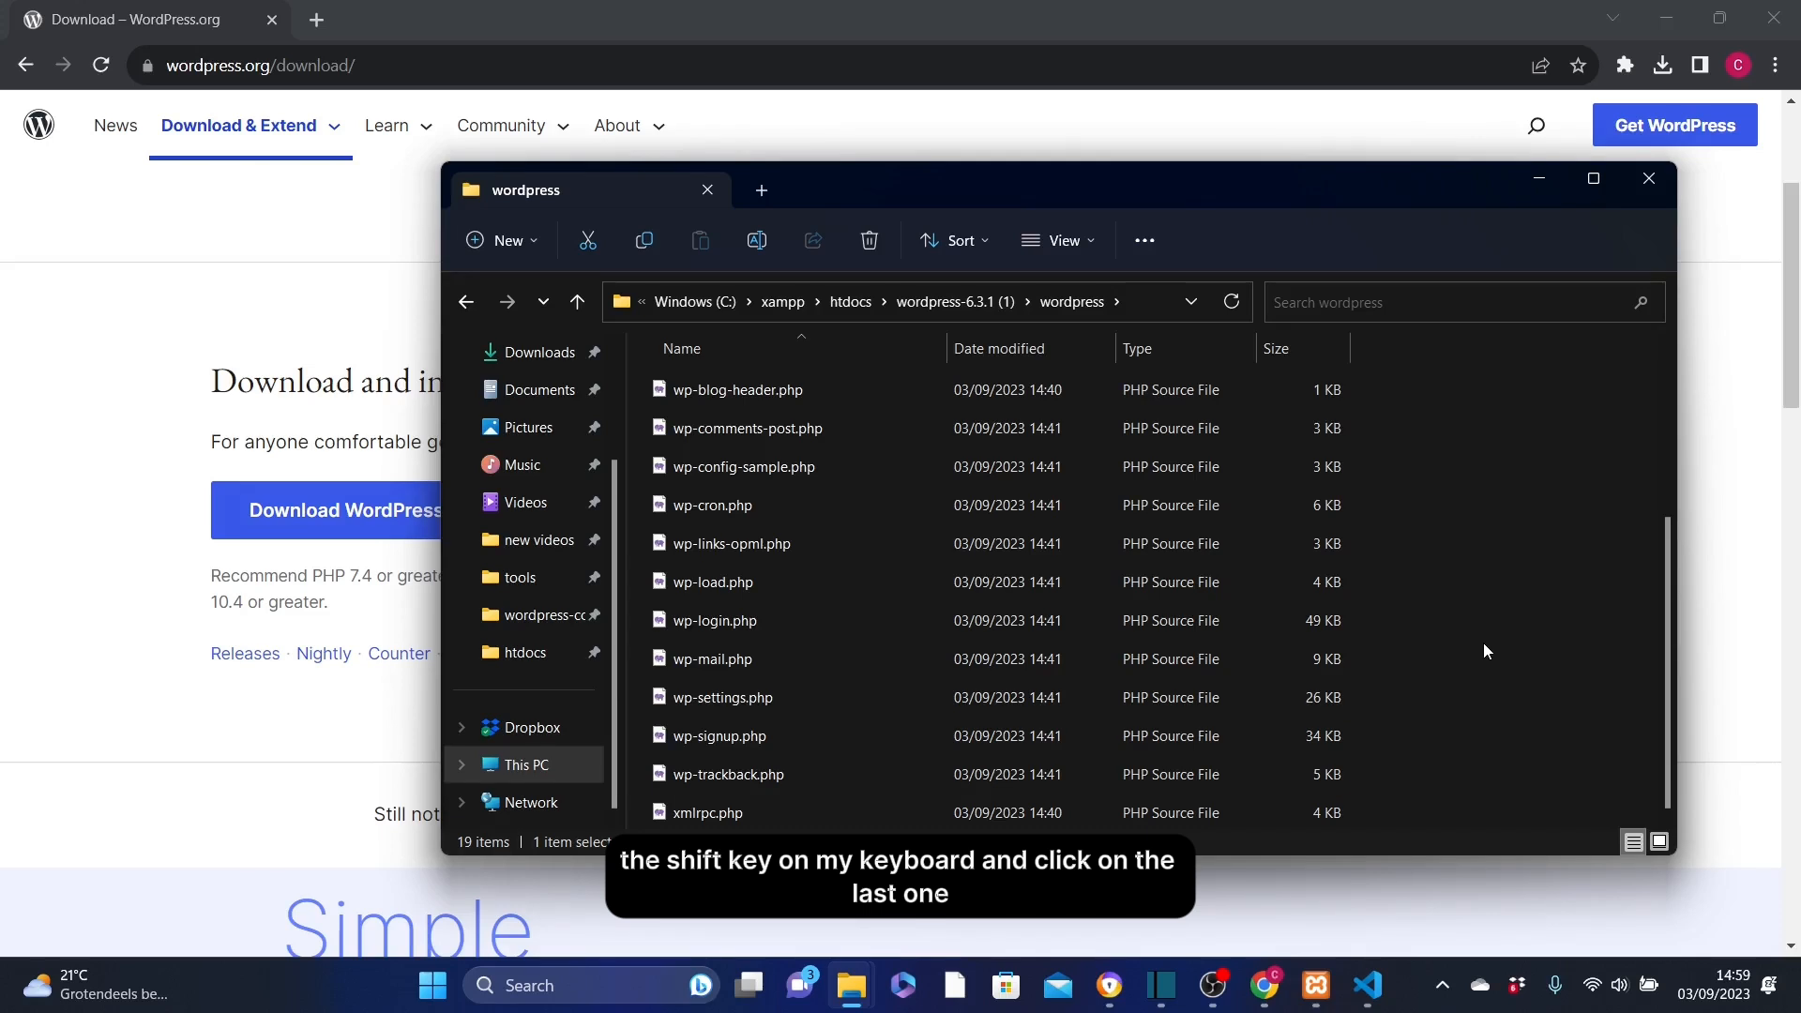
left_click(725, 814, "shift")
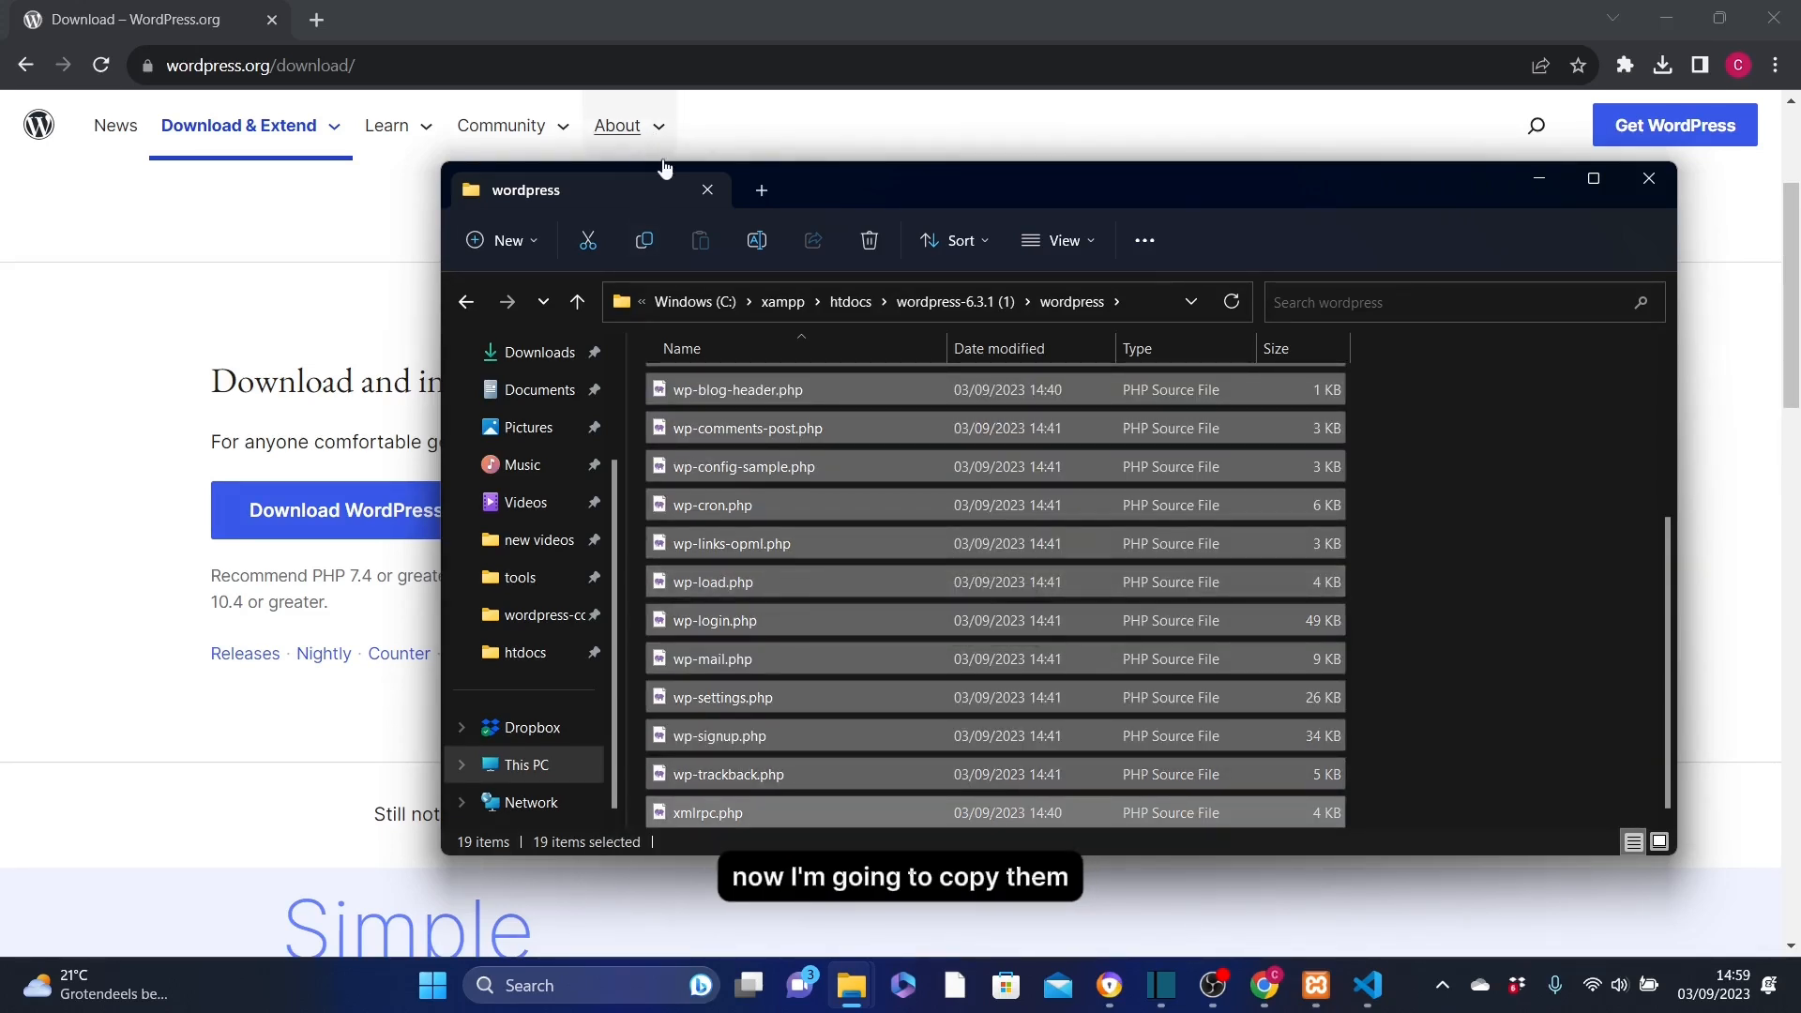
left_click(645, 242)
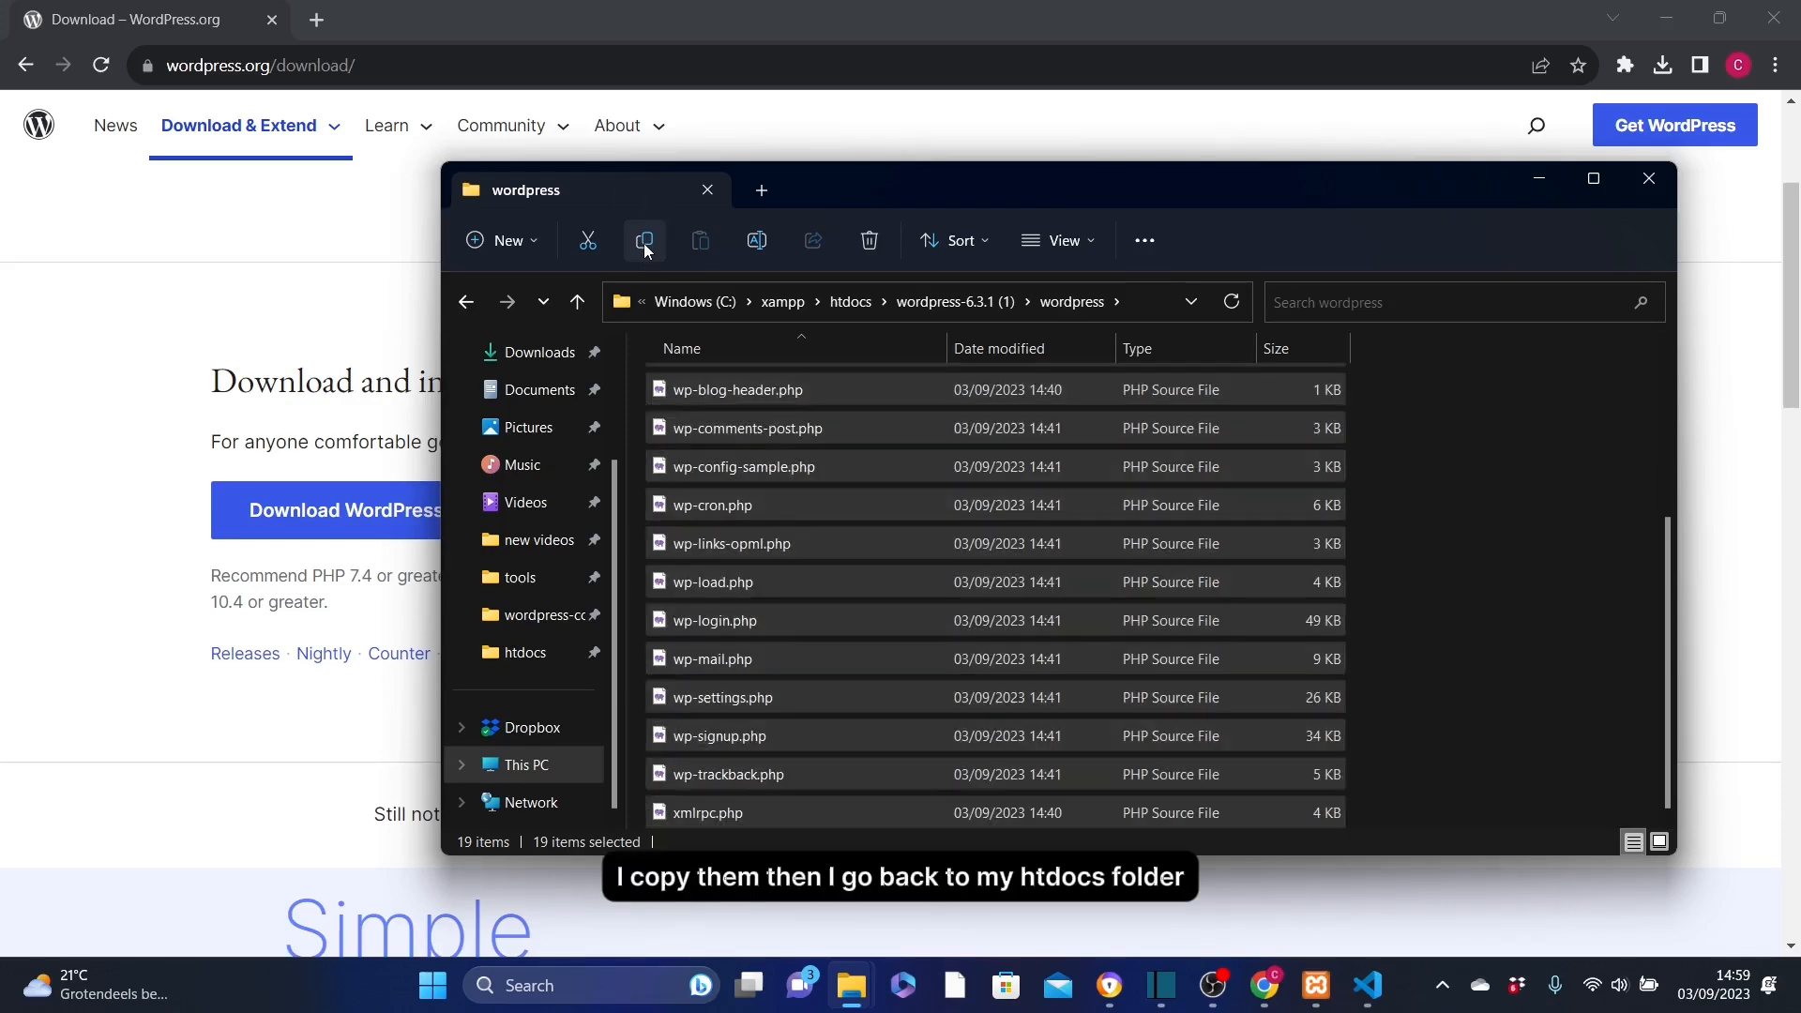
left_click(850, 302)
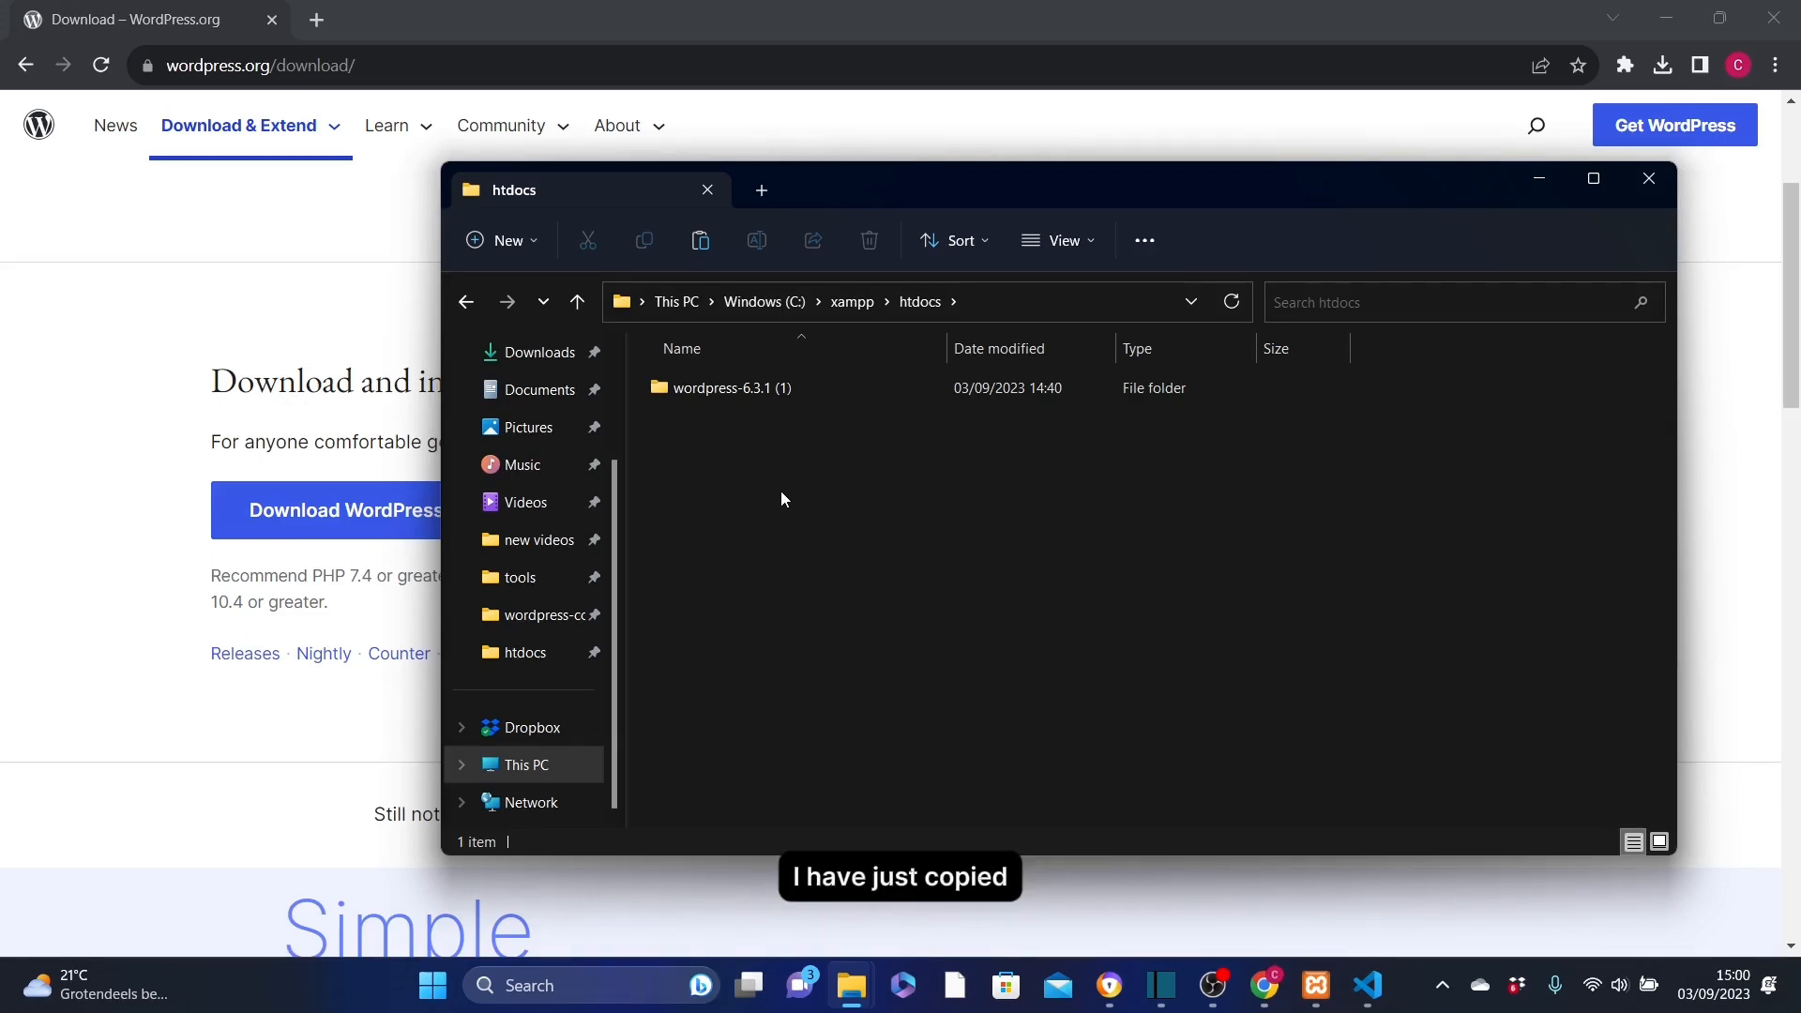
Paste the 19 WordPress files into htdocs and delete the wordpress-6.3.1 (1) folder.
left_click(701, 242)
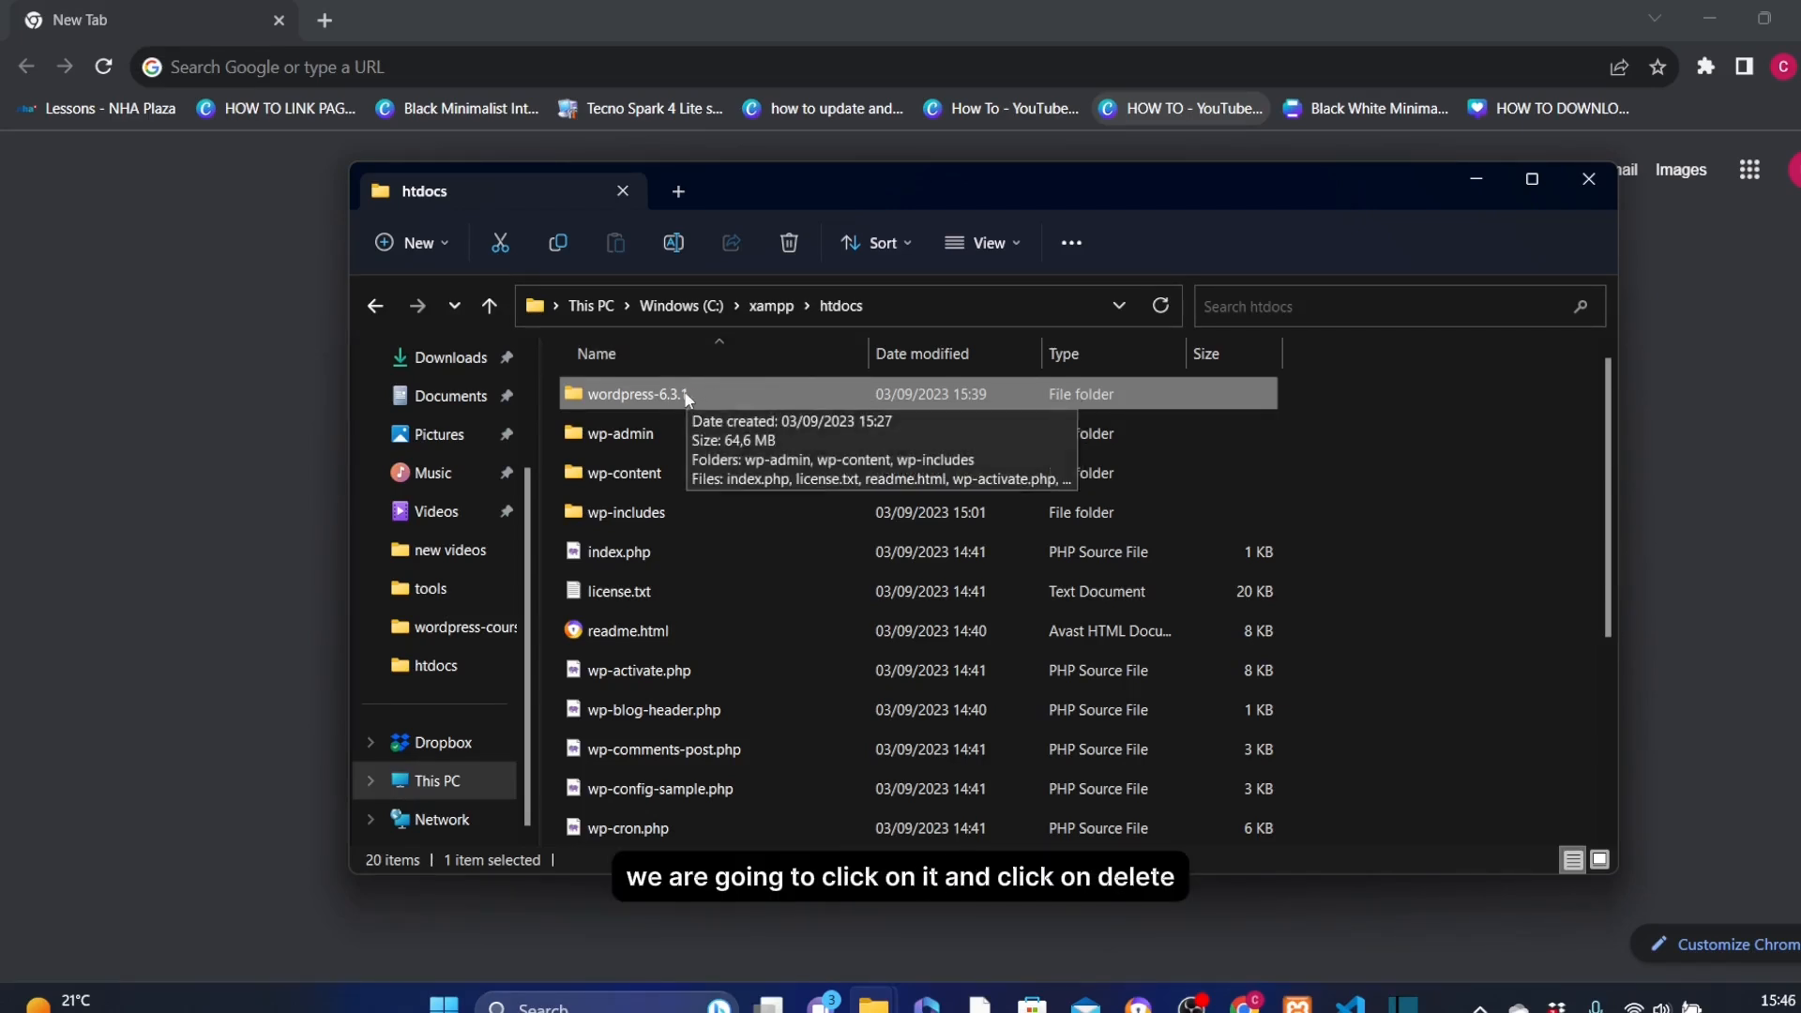
left_click(789, 243)
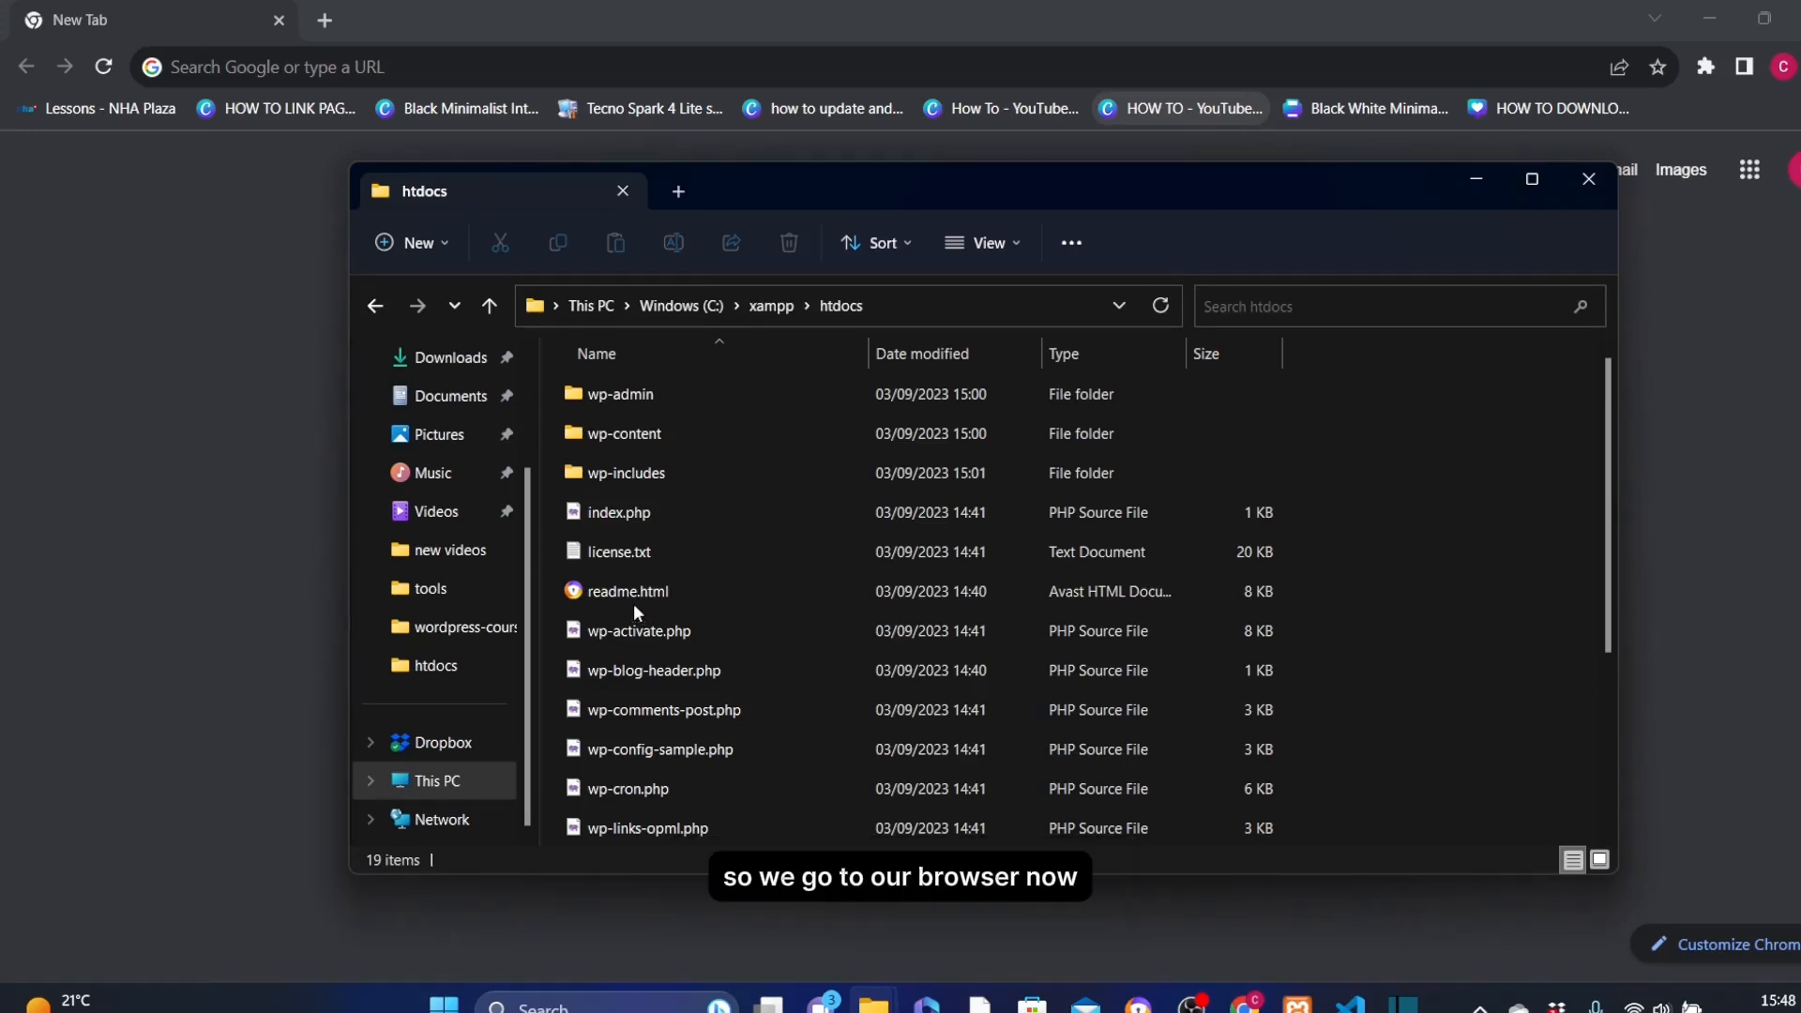
Load localhost in Chrome to reach the WordPress setup language page.
left_click(326, 67)
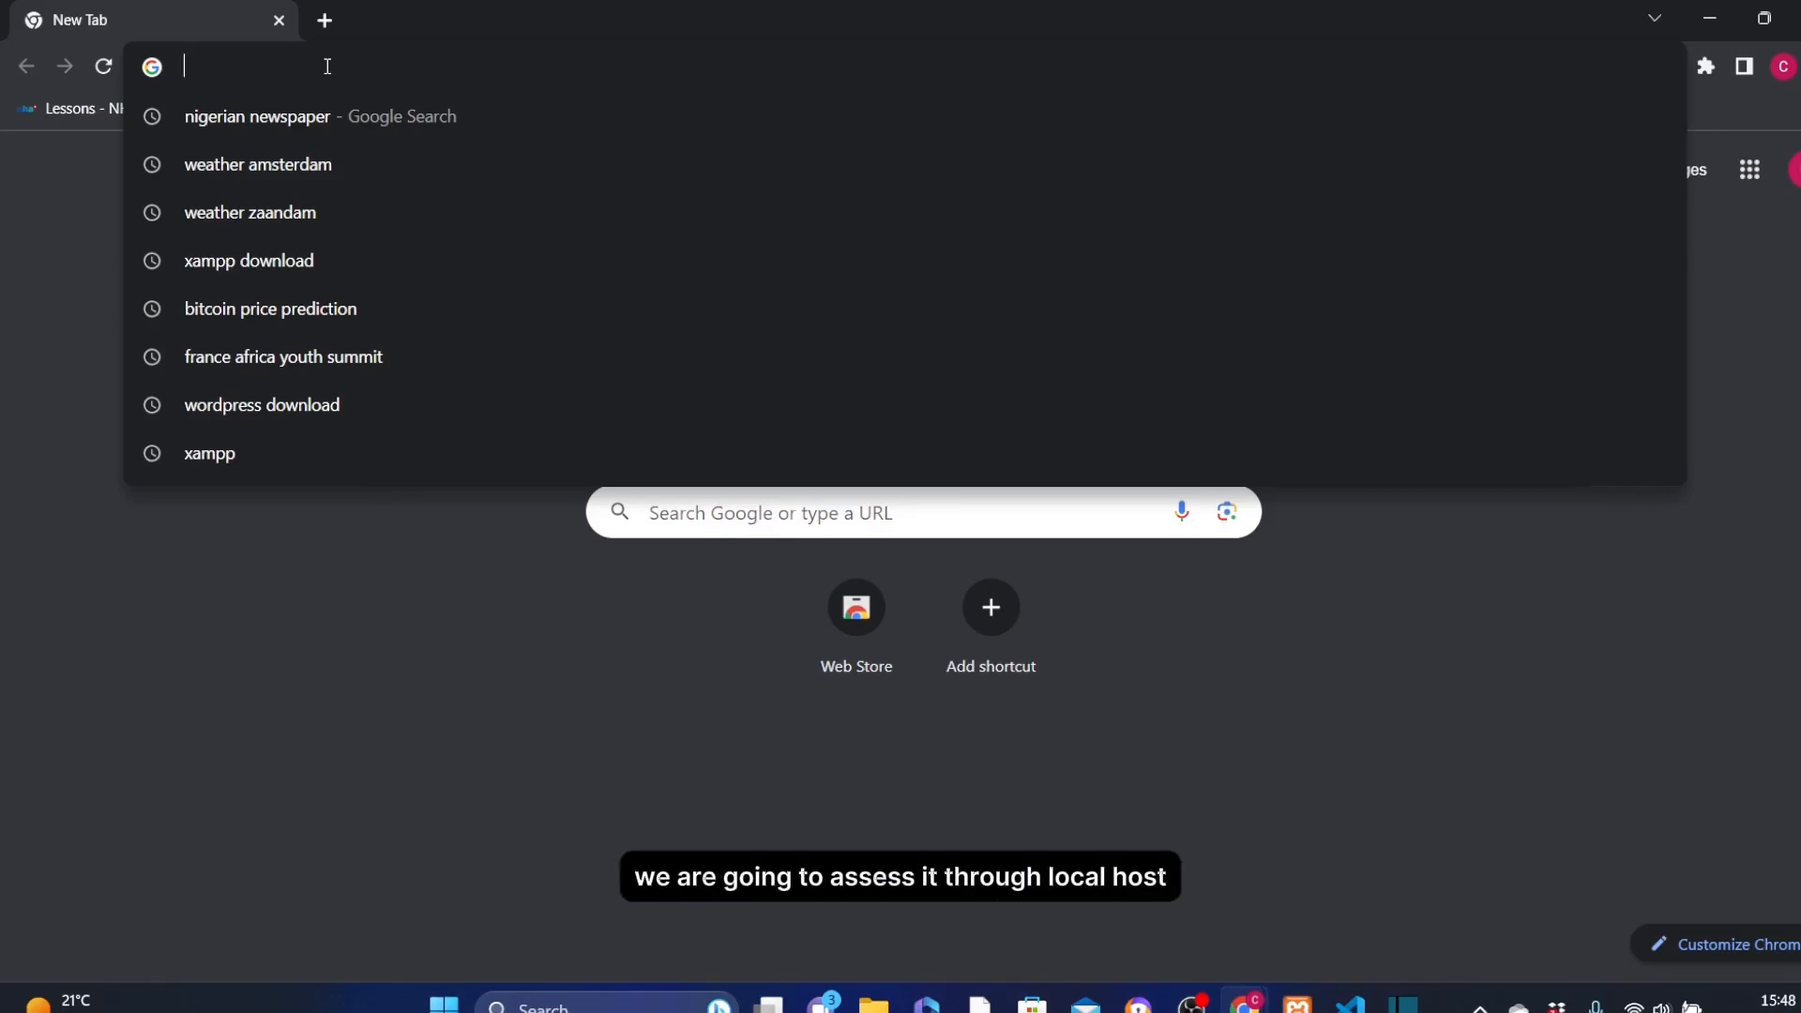
type("local")
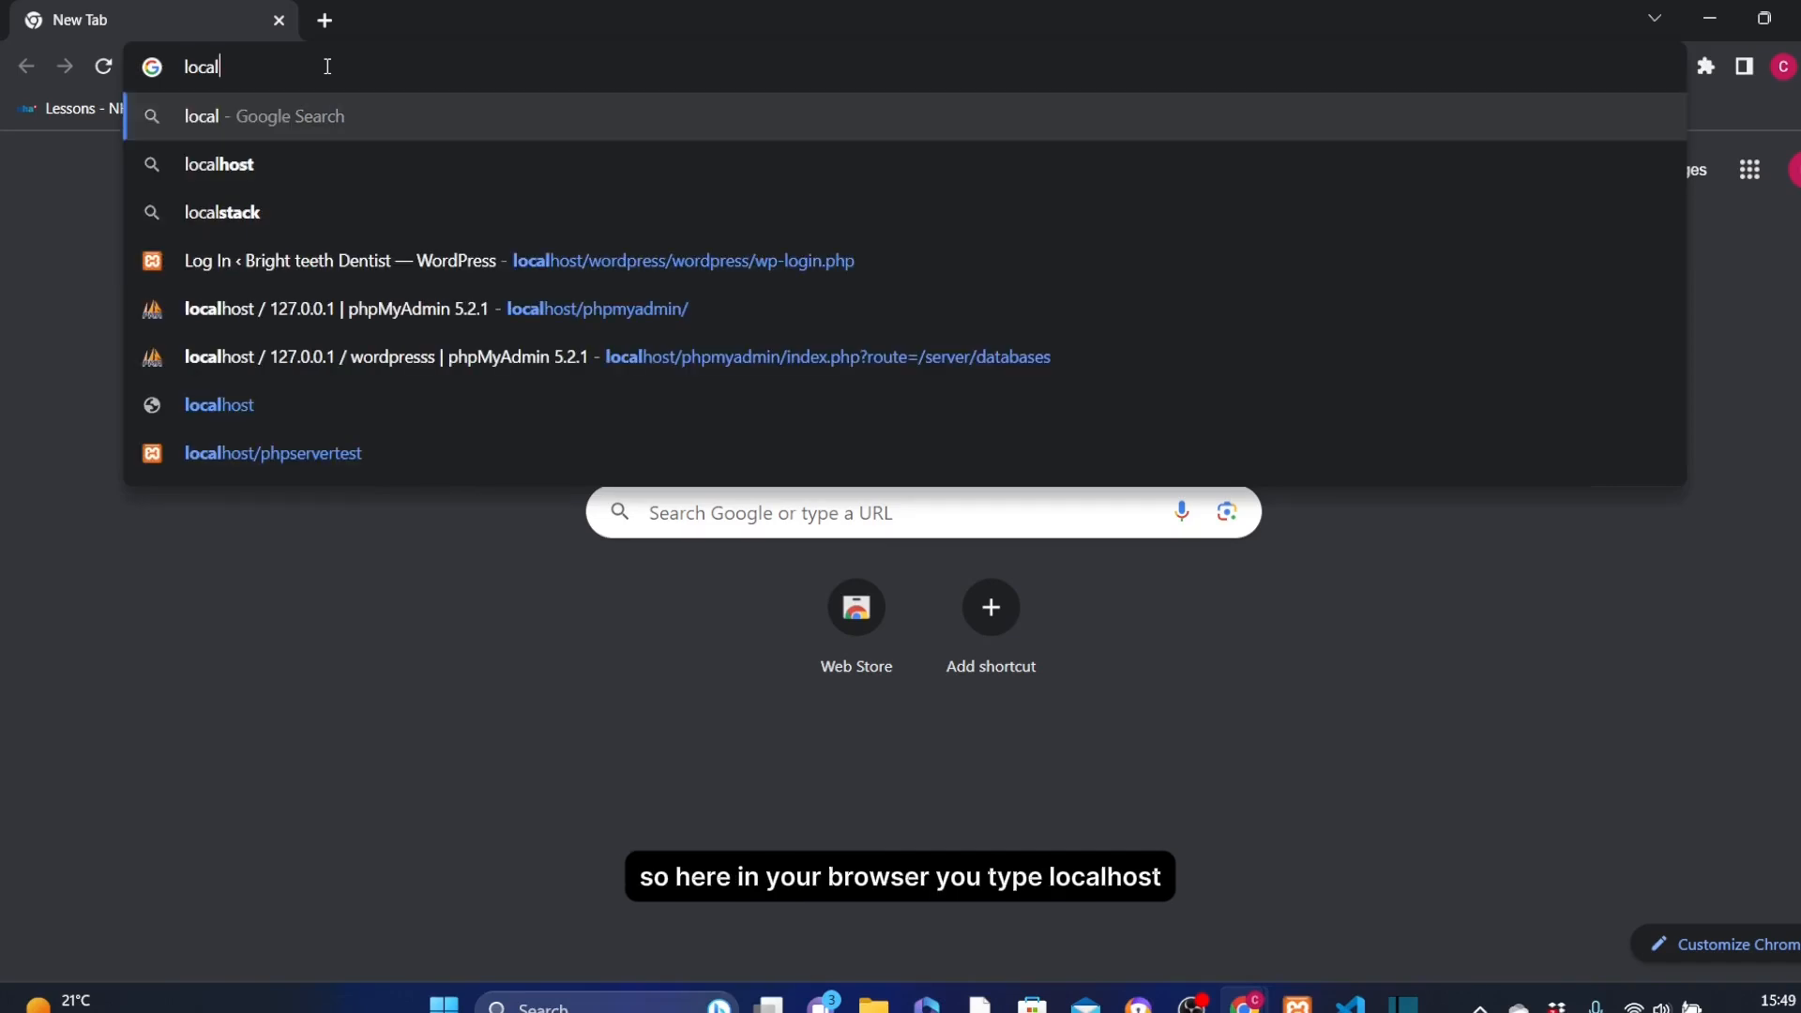
type("host")
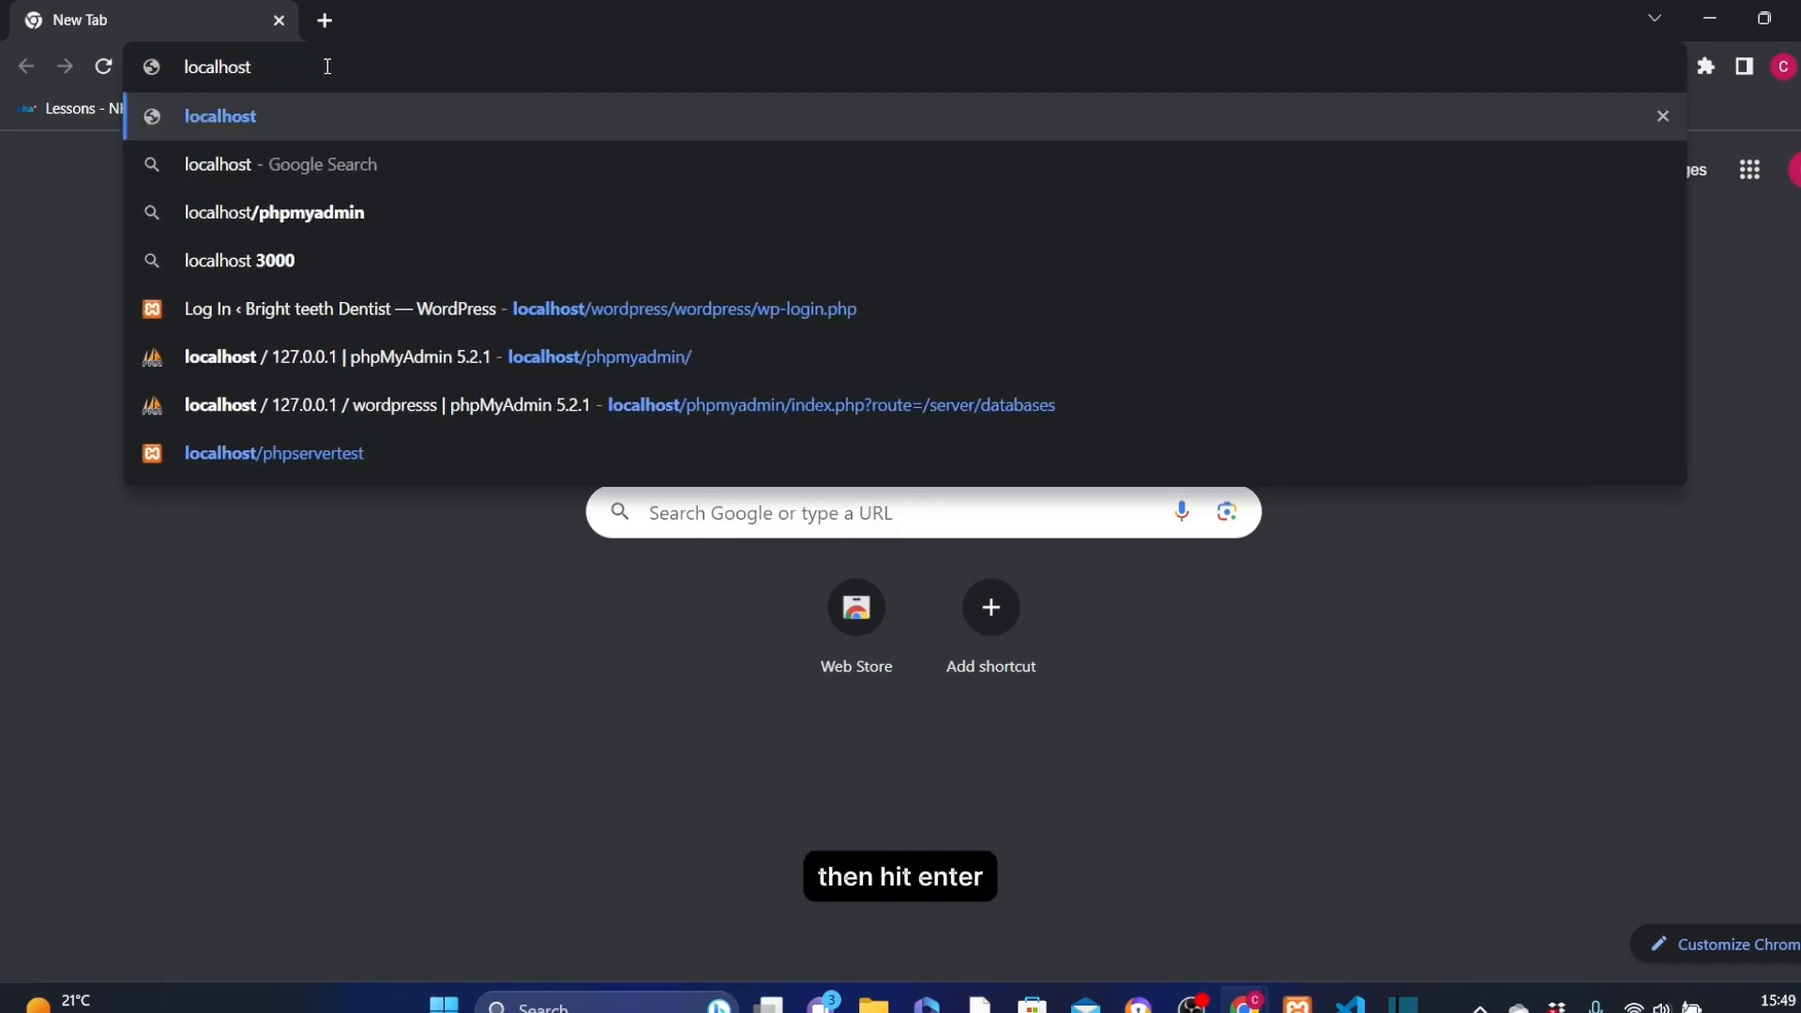
key("Return")
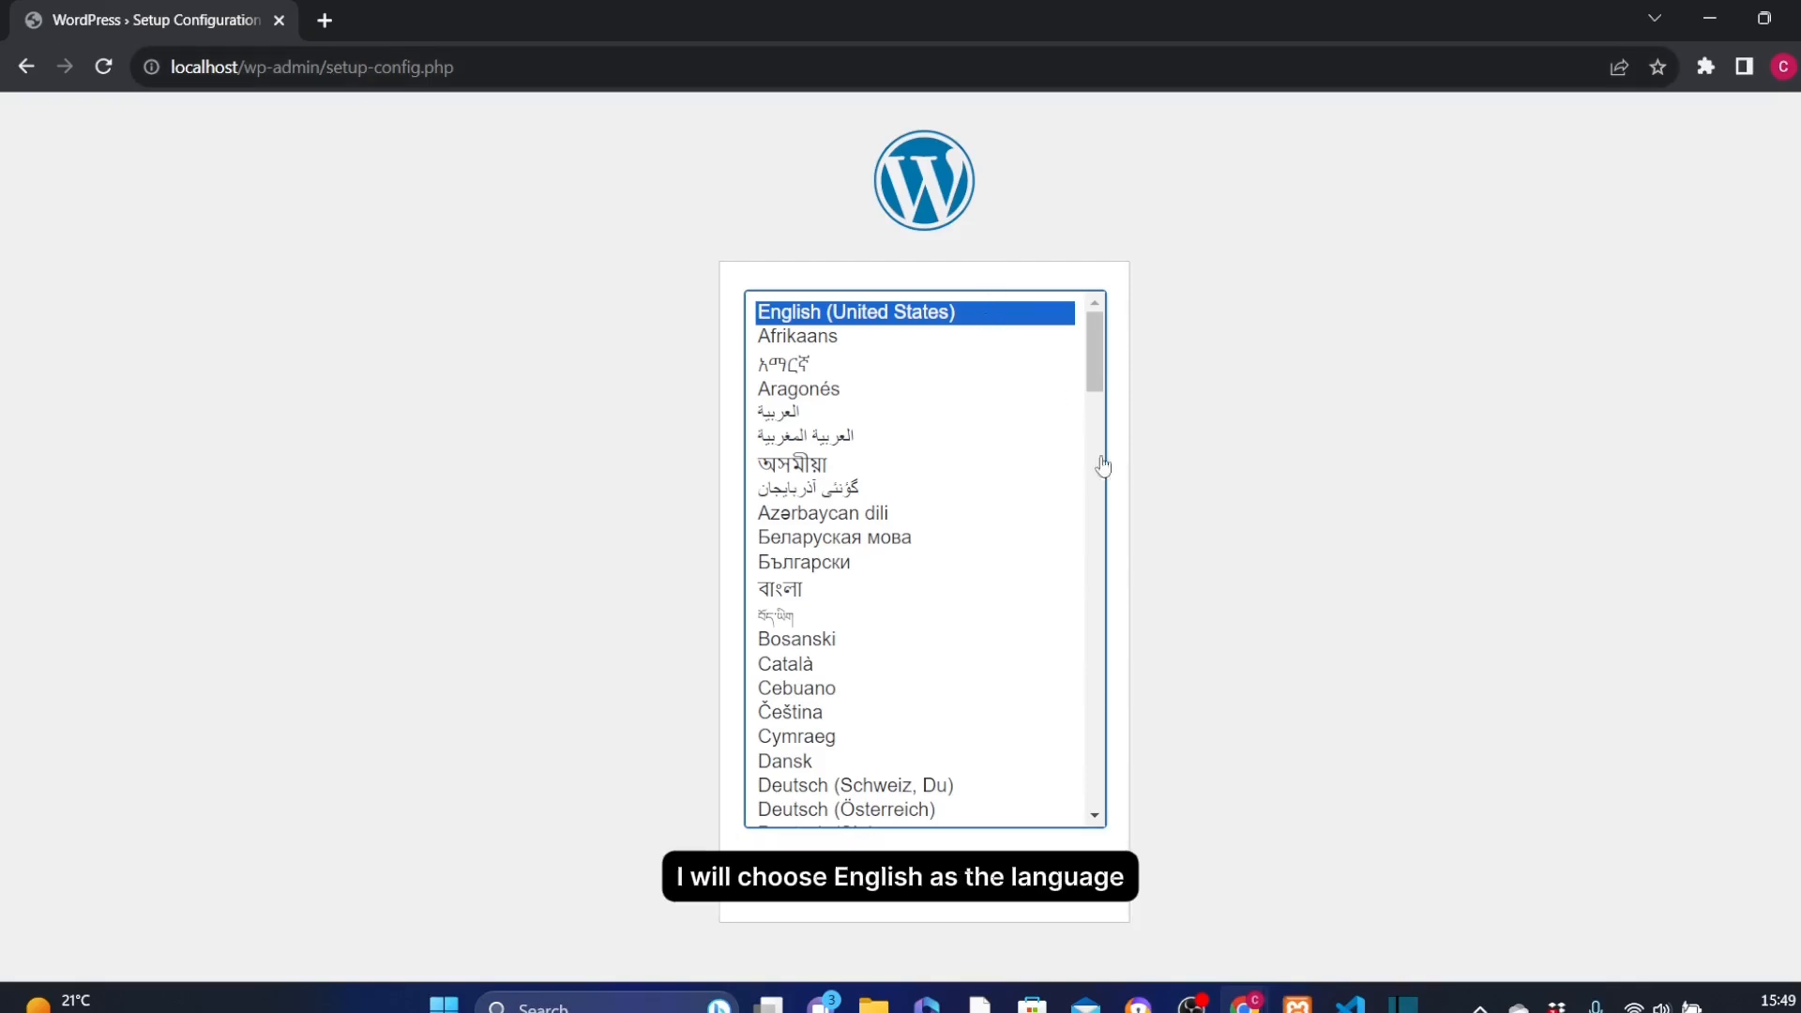
Keep English (United States) as the setup language and continue to the welcome page.
left_click(1059, 877)
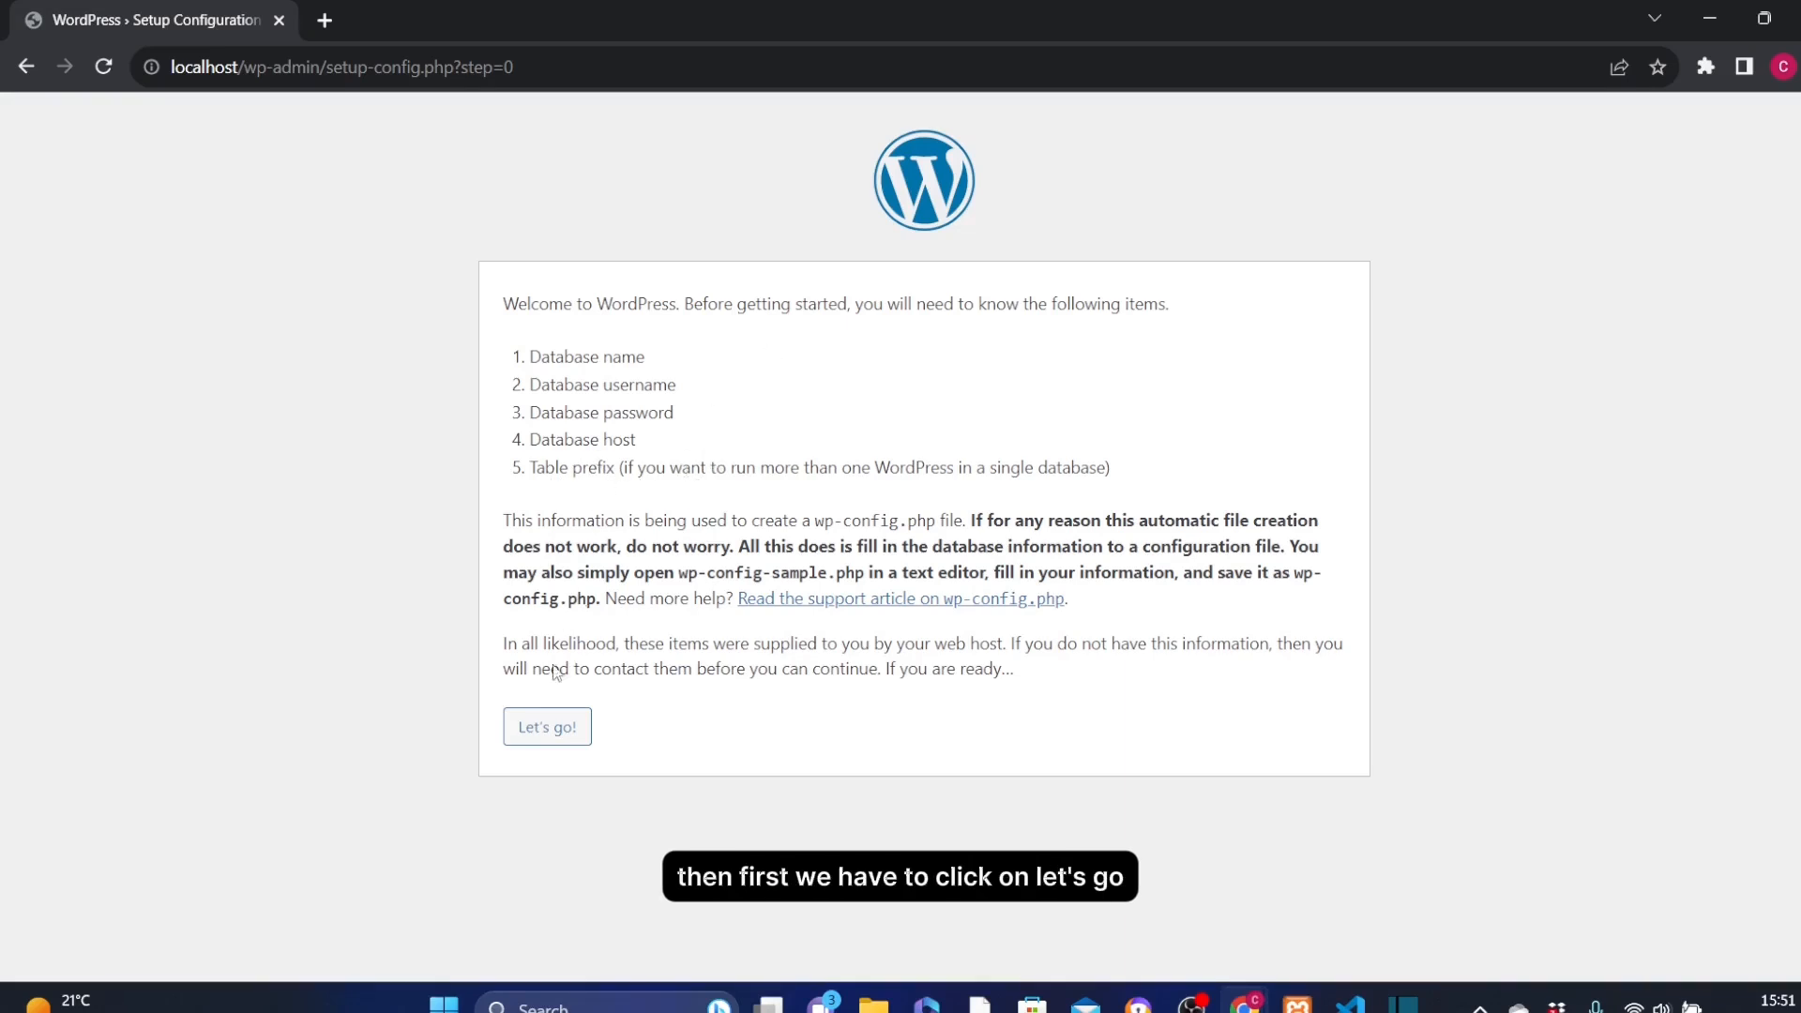
Choose "Let's go!" to reach the database connection form.
left_click(548, 737)
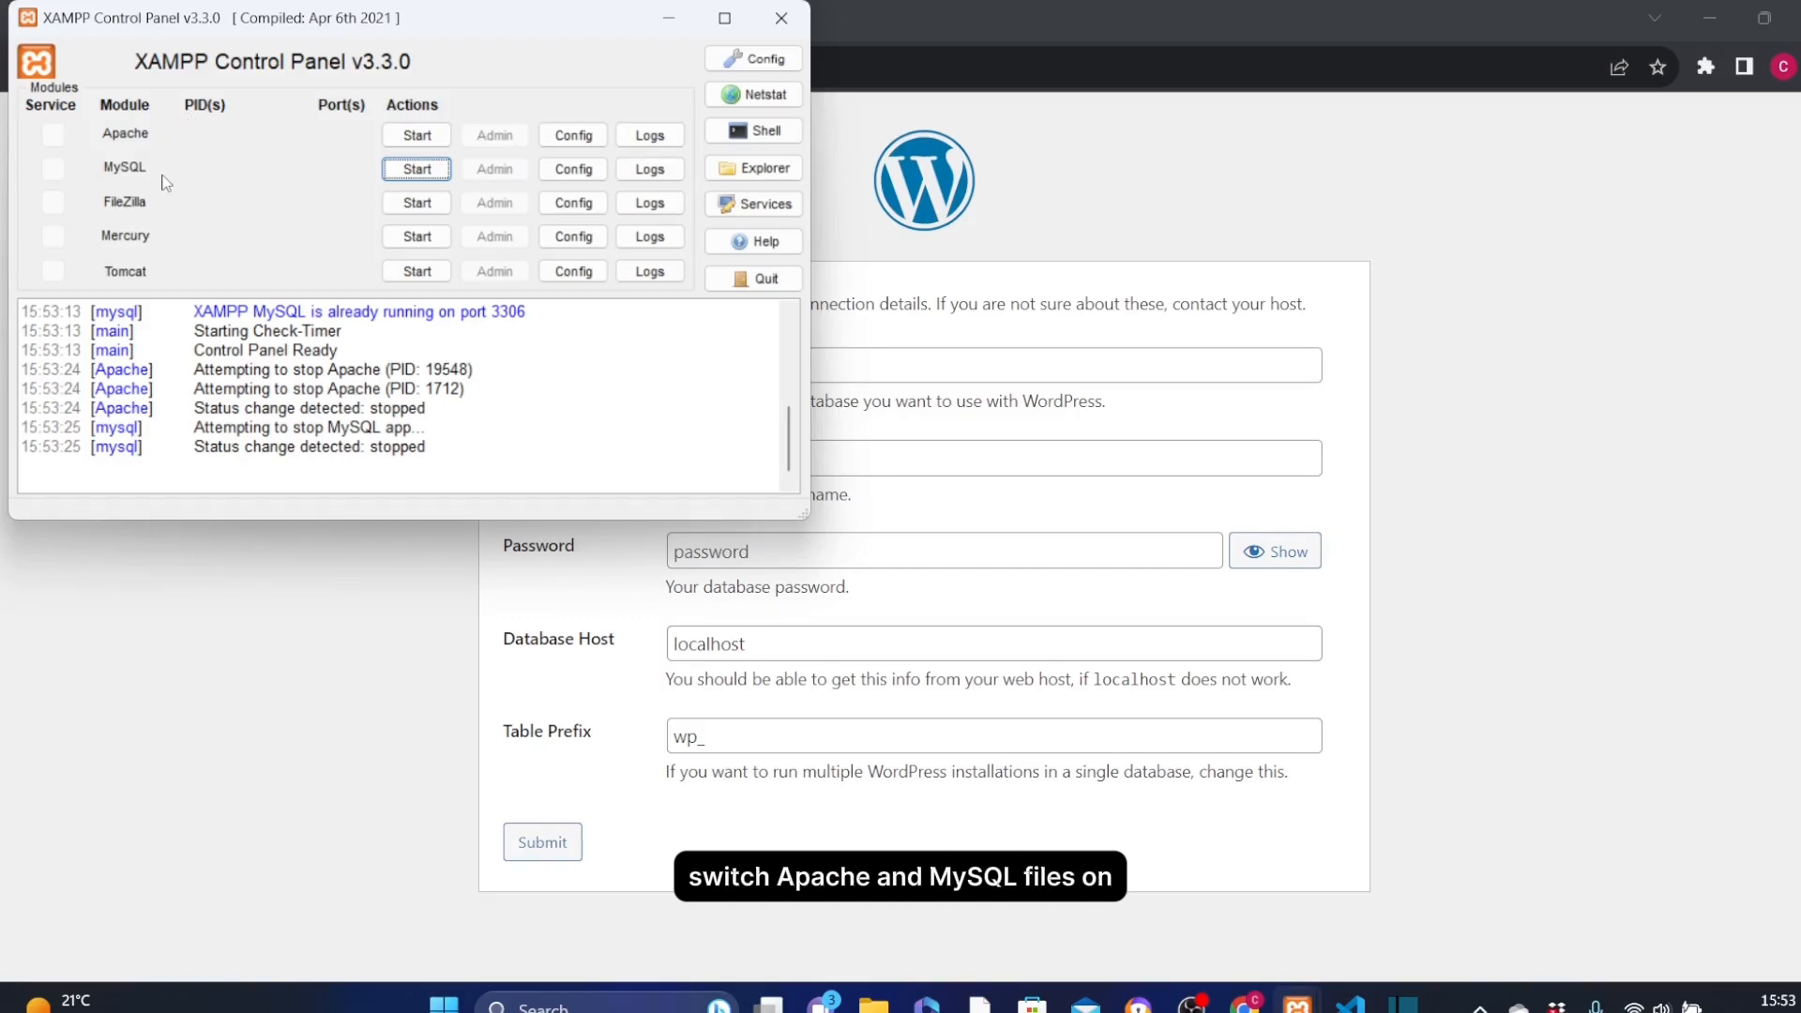
Start Apache and MySQL in XAMPP, then open phpMyAdmin from MySQL's Admin button.
left_click(421, 137)
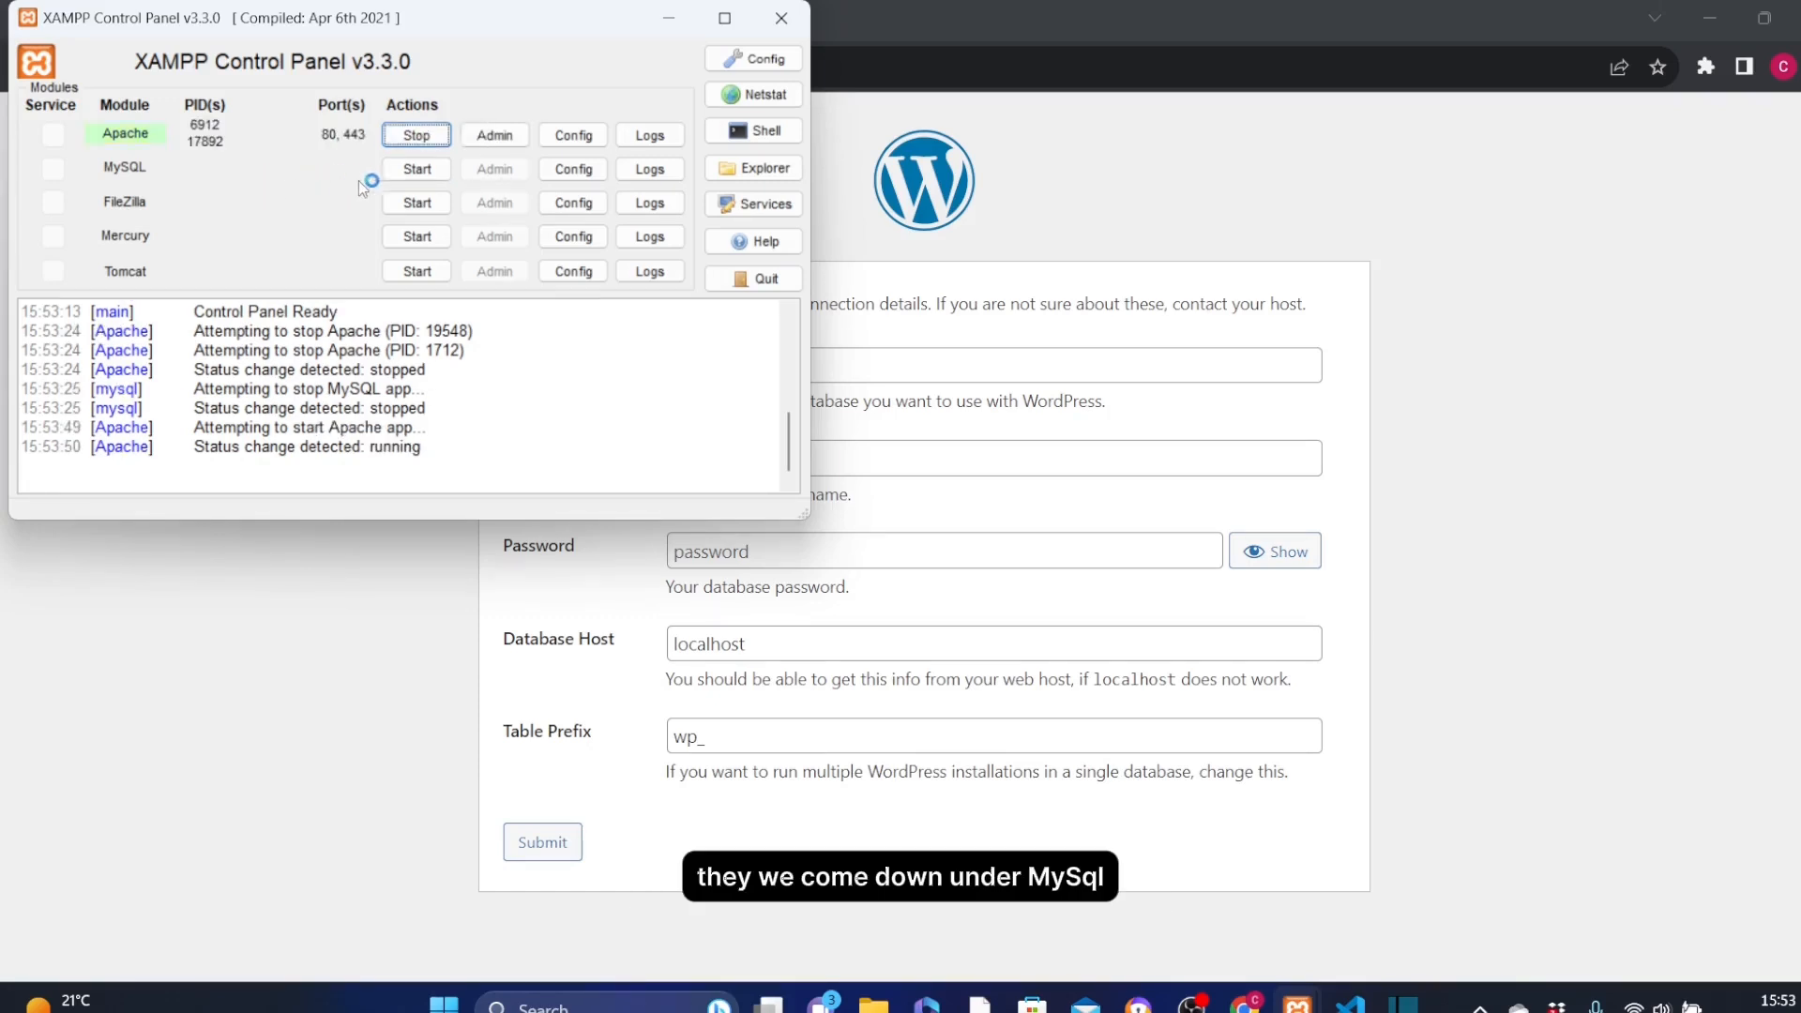
left_click(424, 177)
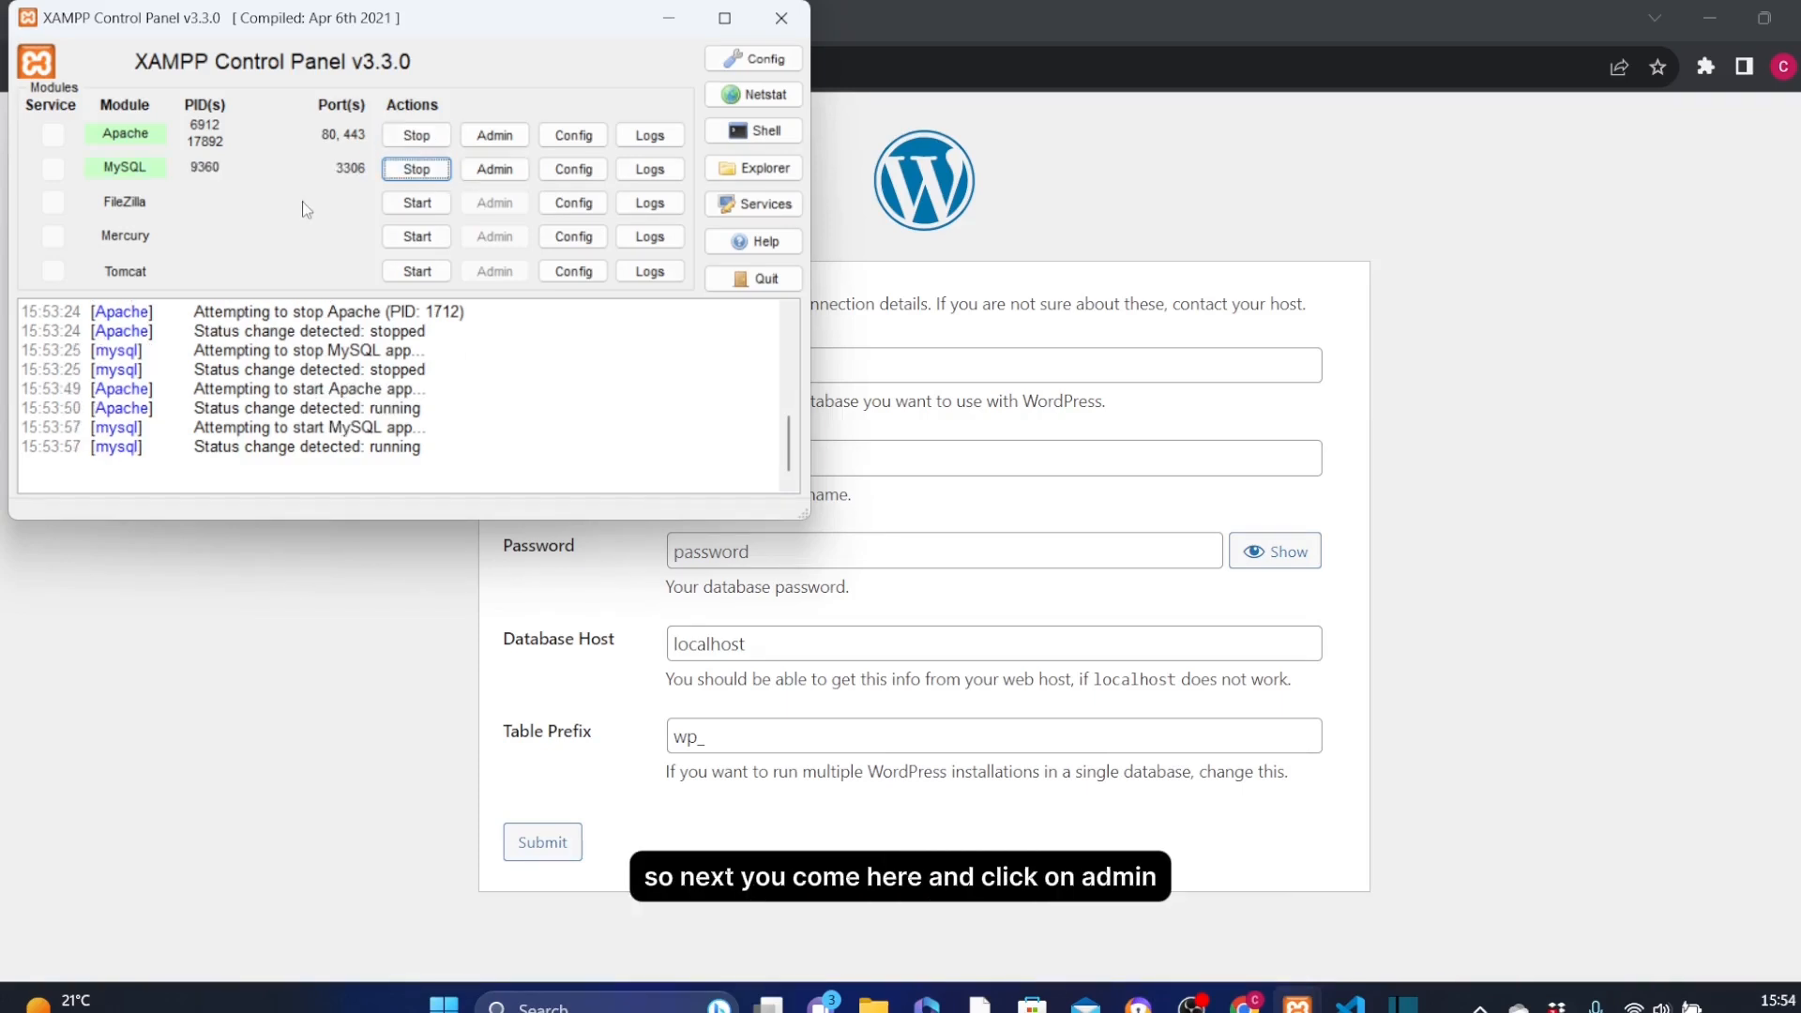
left_click(495, 170)
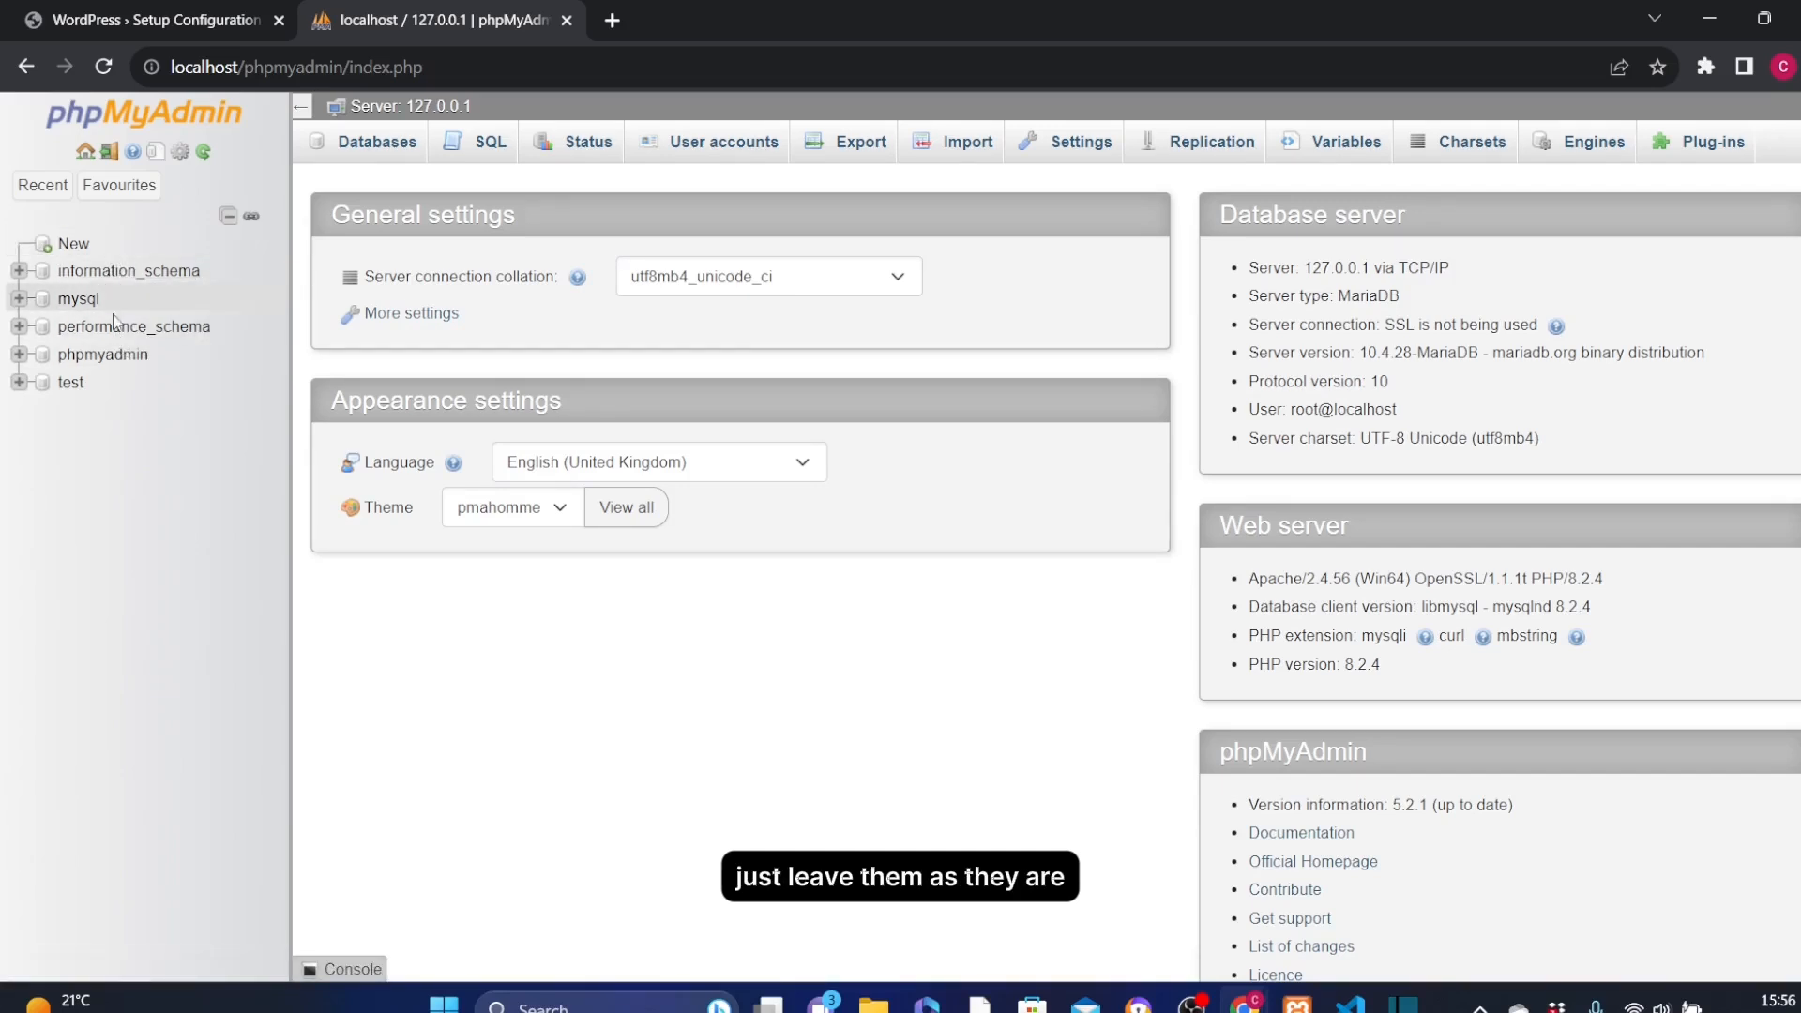
Return to the phpMyAdmin tab and show its User accounts overview.
left_click(152, 20)
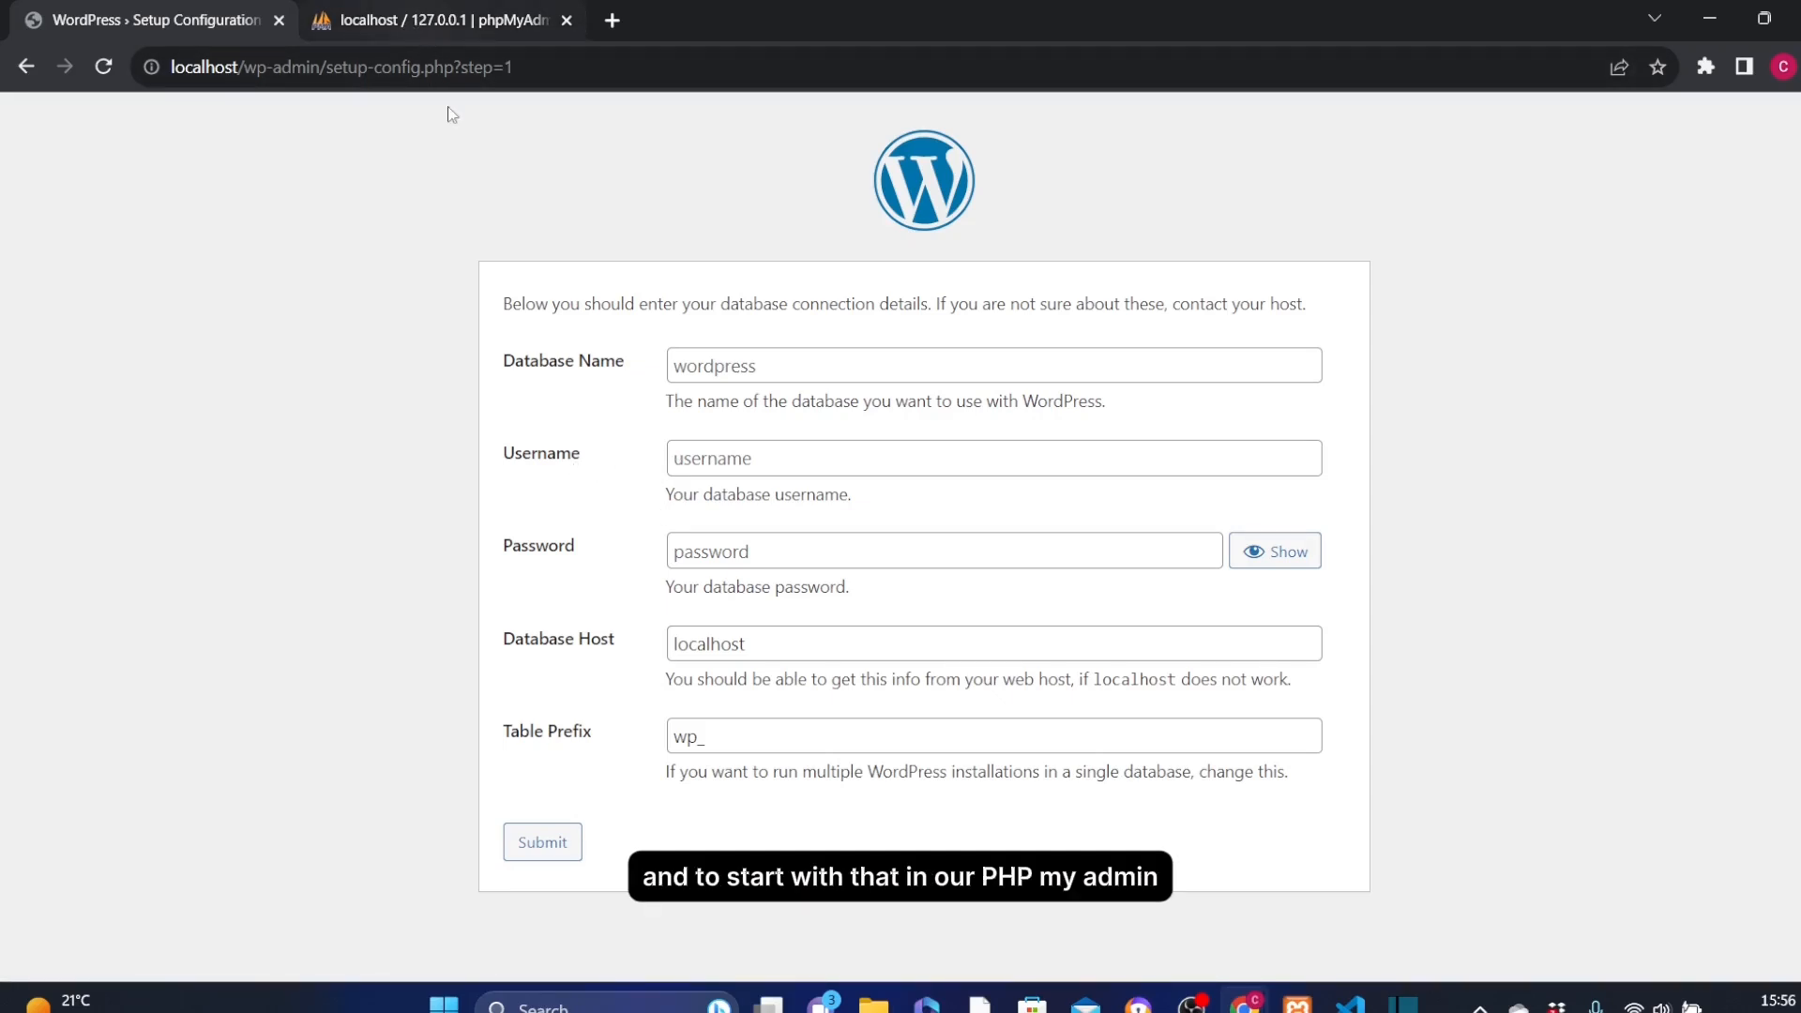
left_click(413, 21)
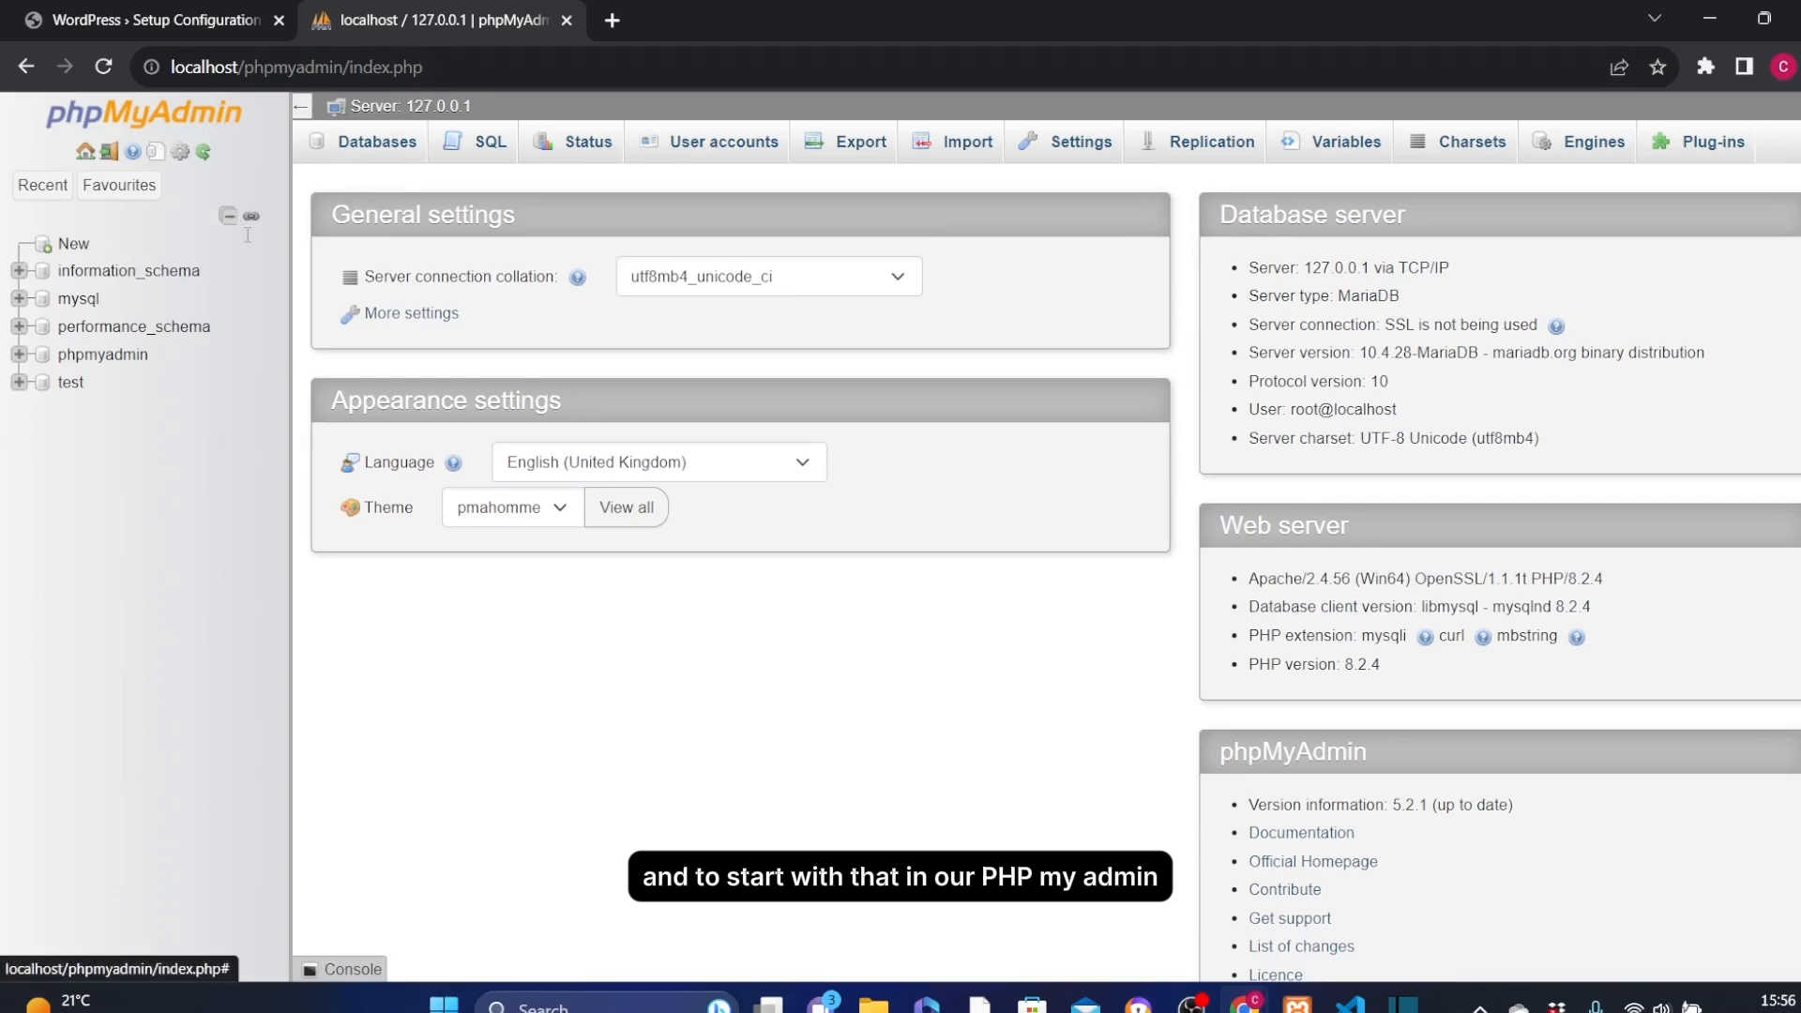
left_click(710, 148)
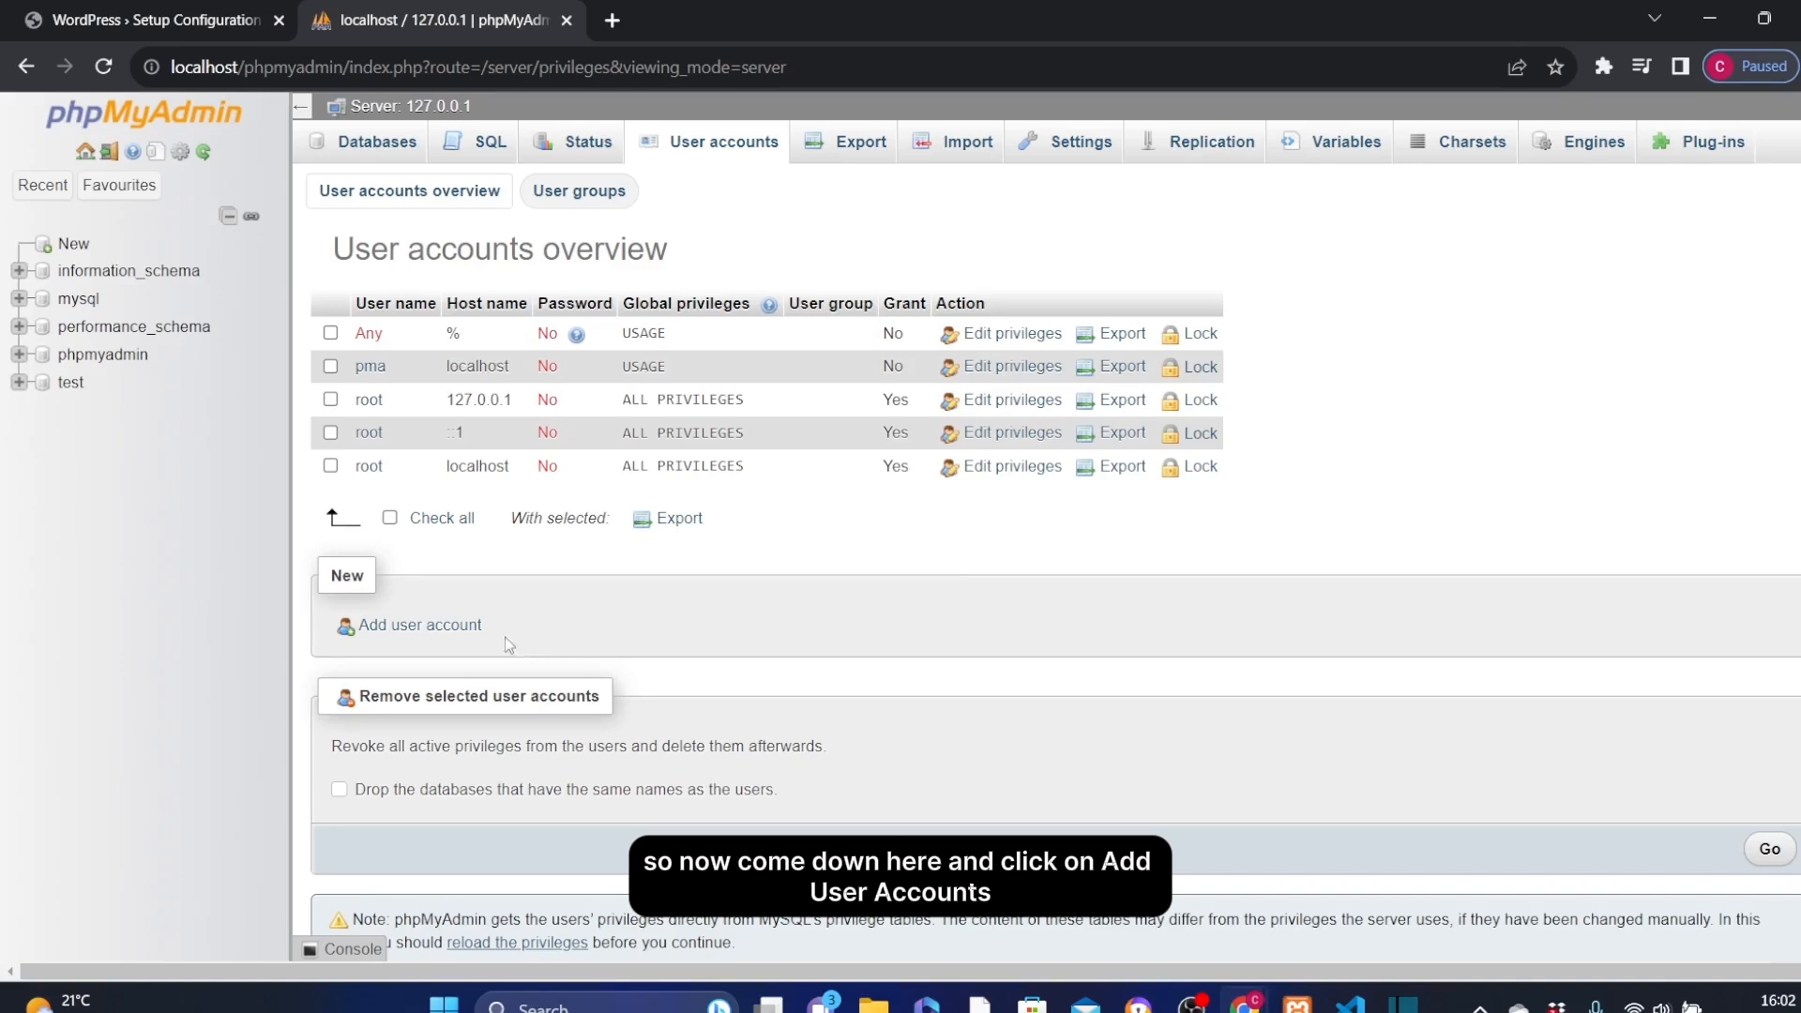
Add a user account with the user's name, host %localhost, and a password entered twice.
left_click(417, 629)
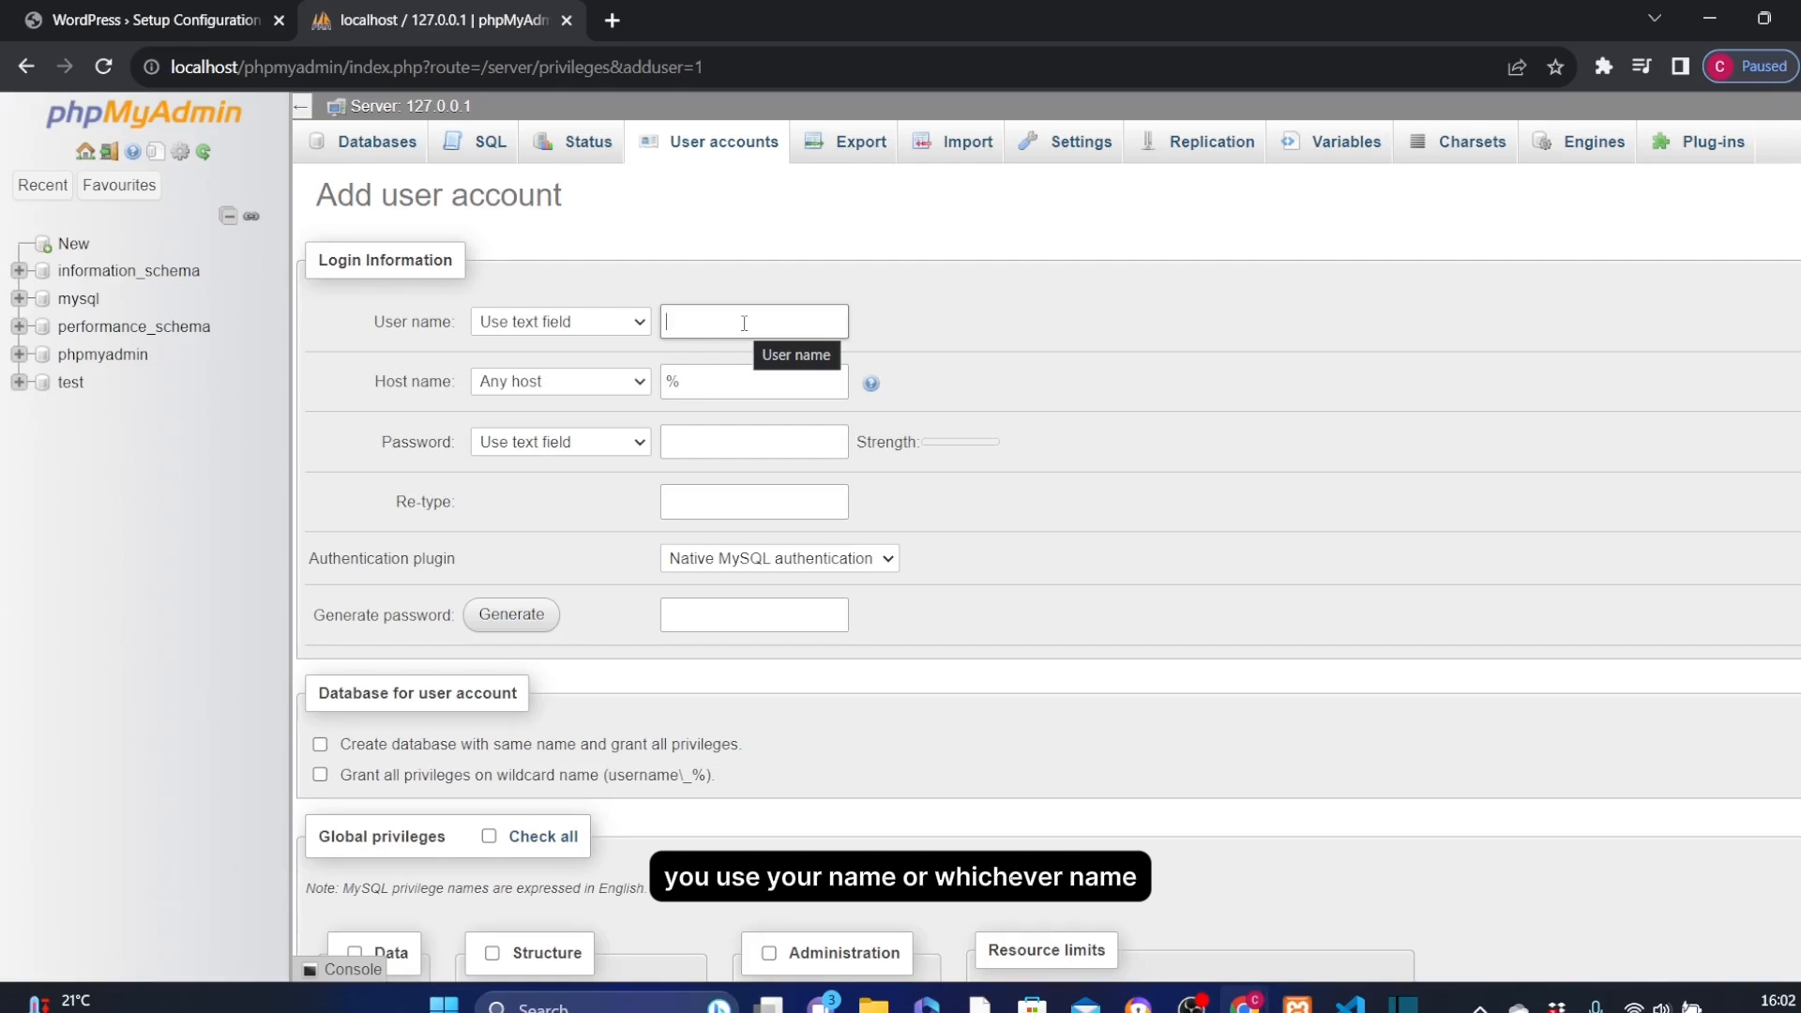
type("C")
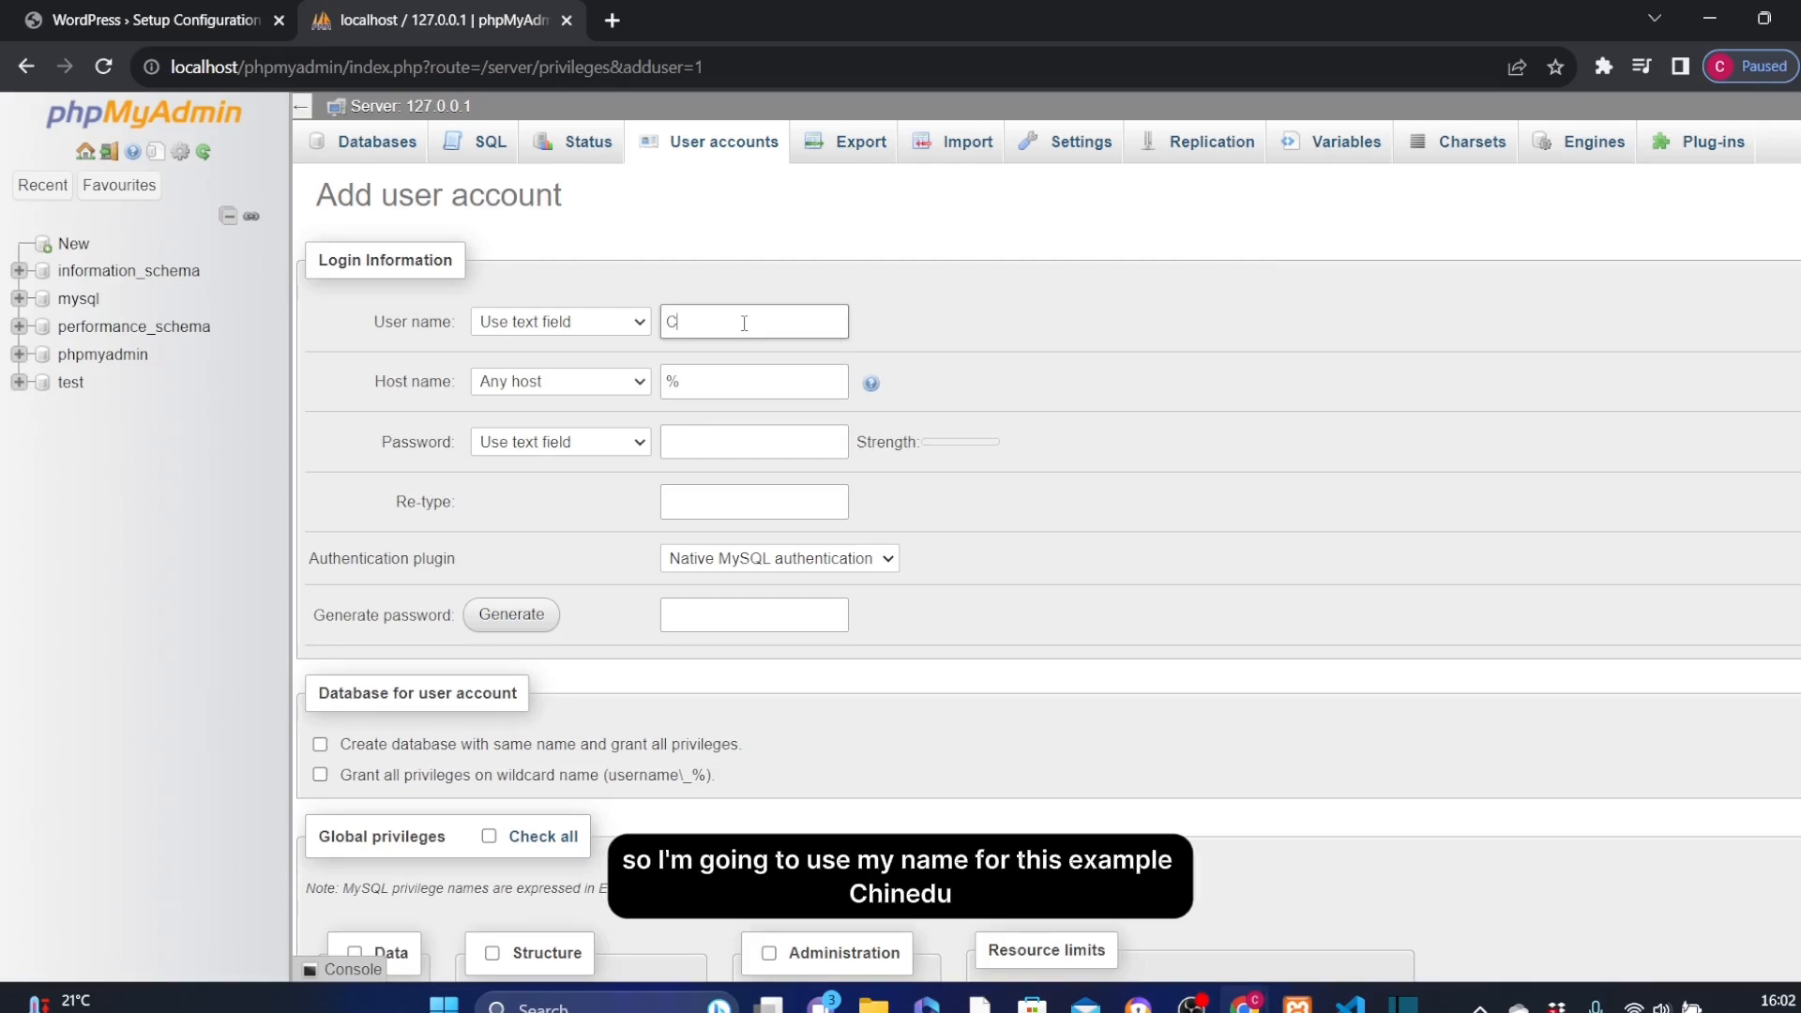
type("hinedu")
left_click(689, 382)
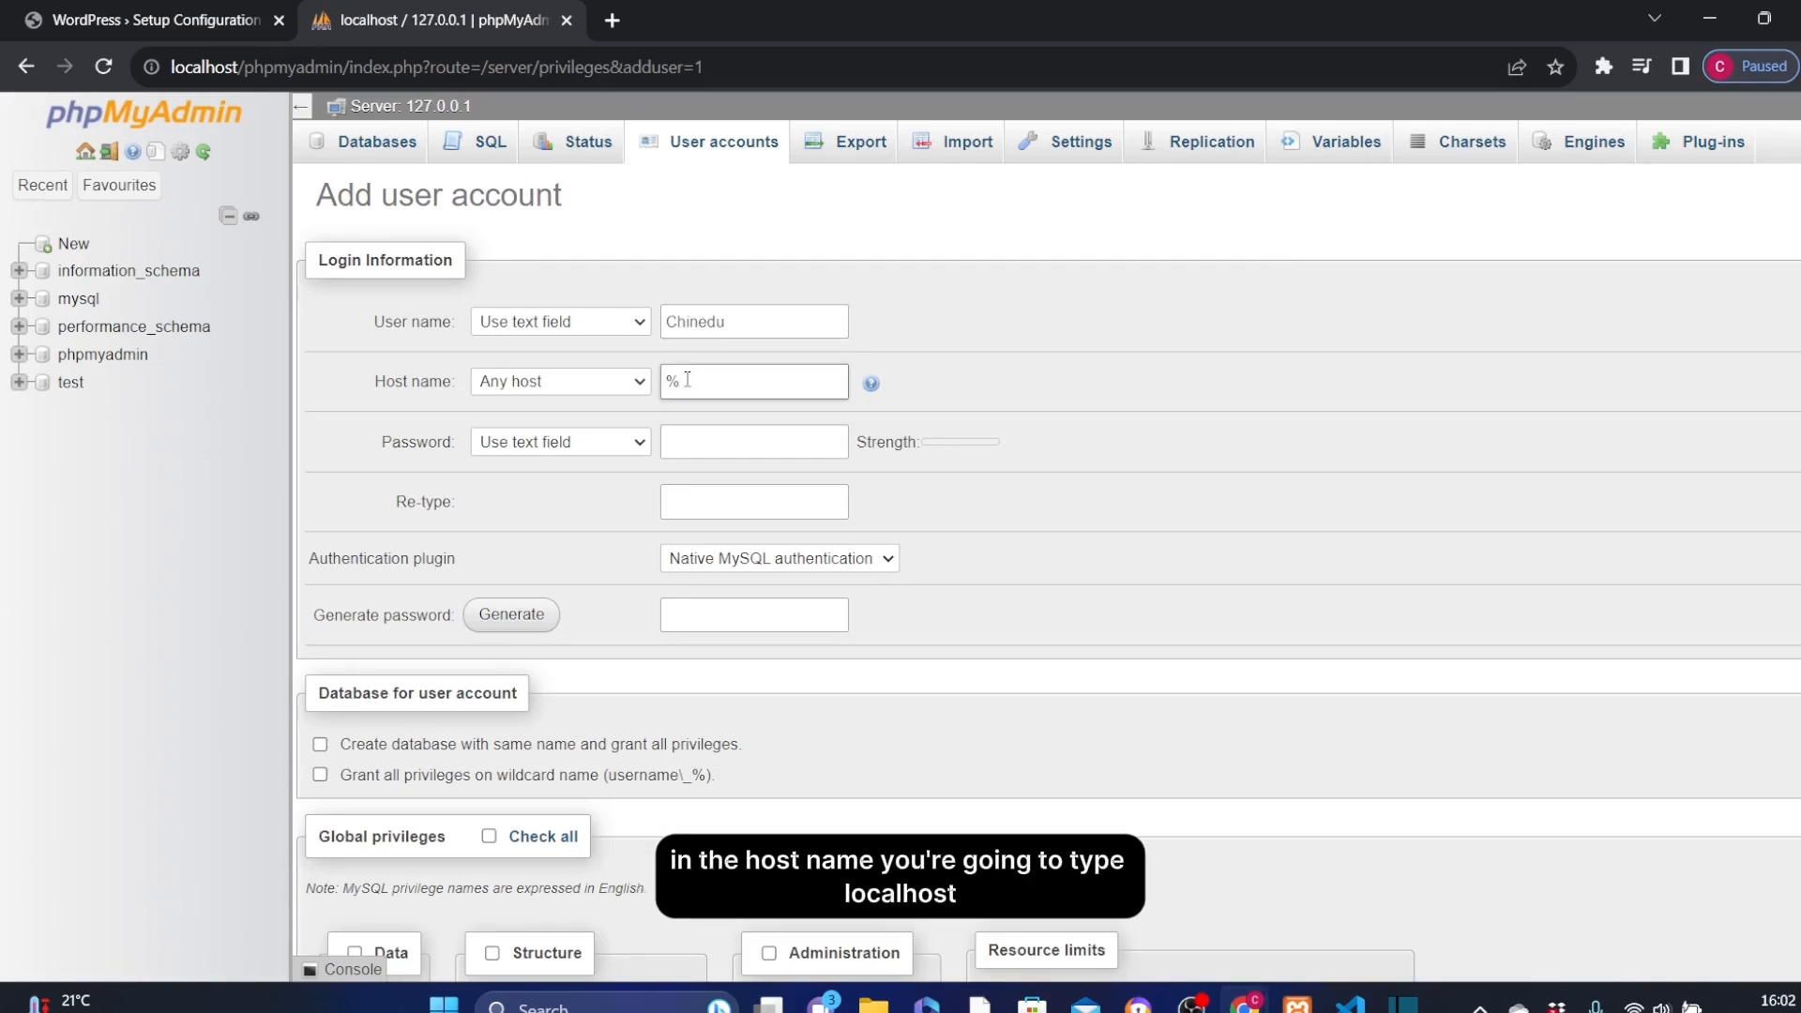
type("localhost")
left_click(697, 445)
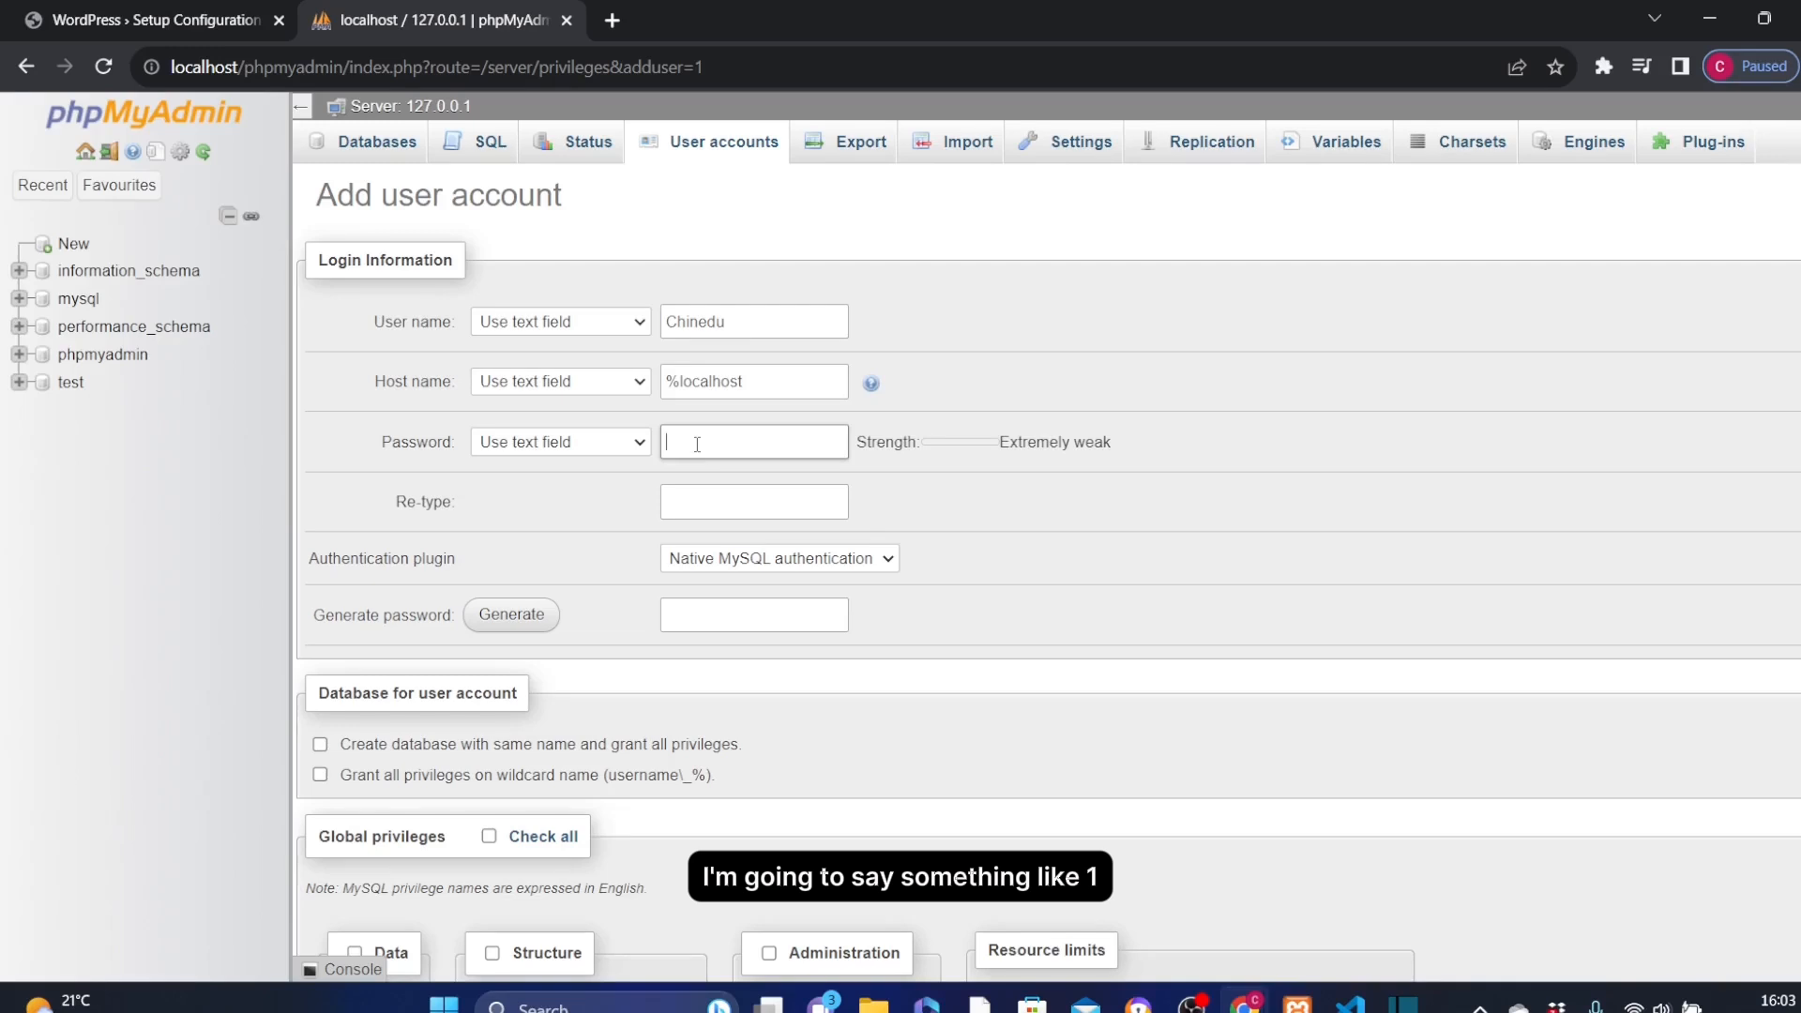
type("12345")
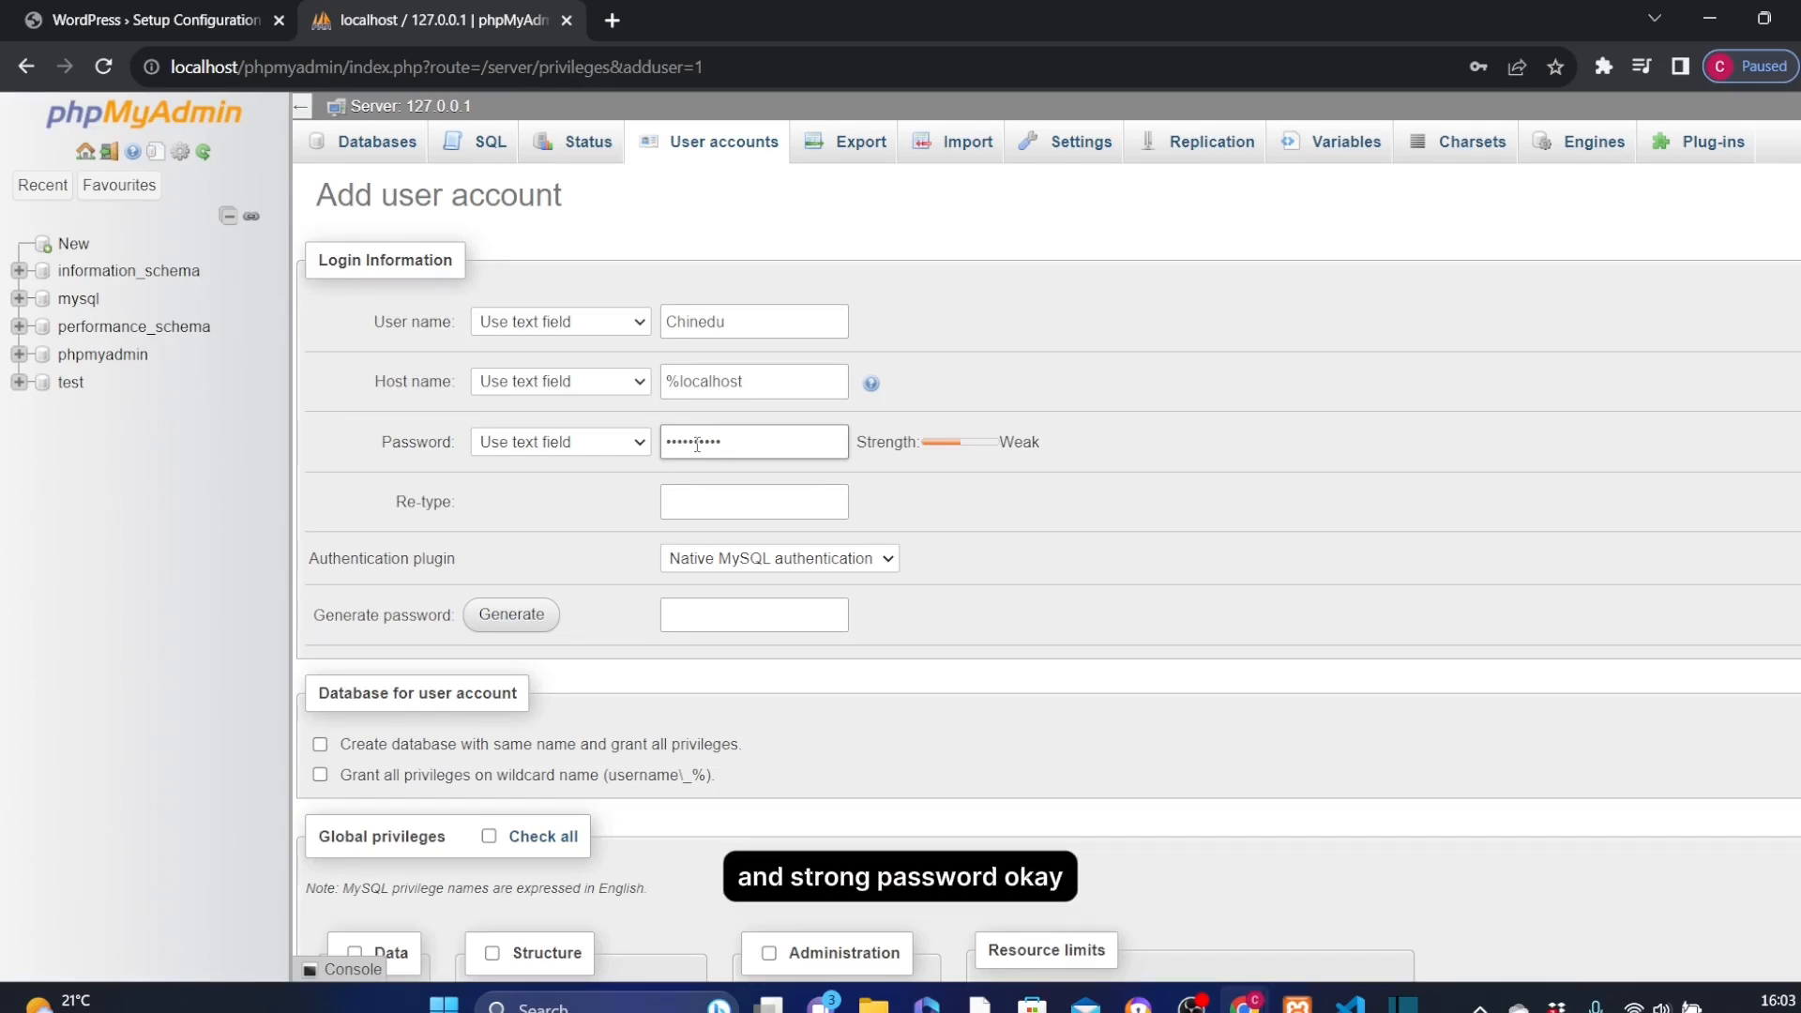
left_click(720, 503)
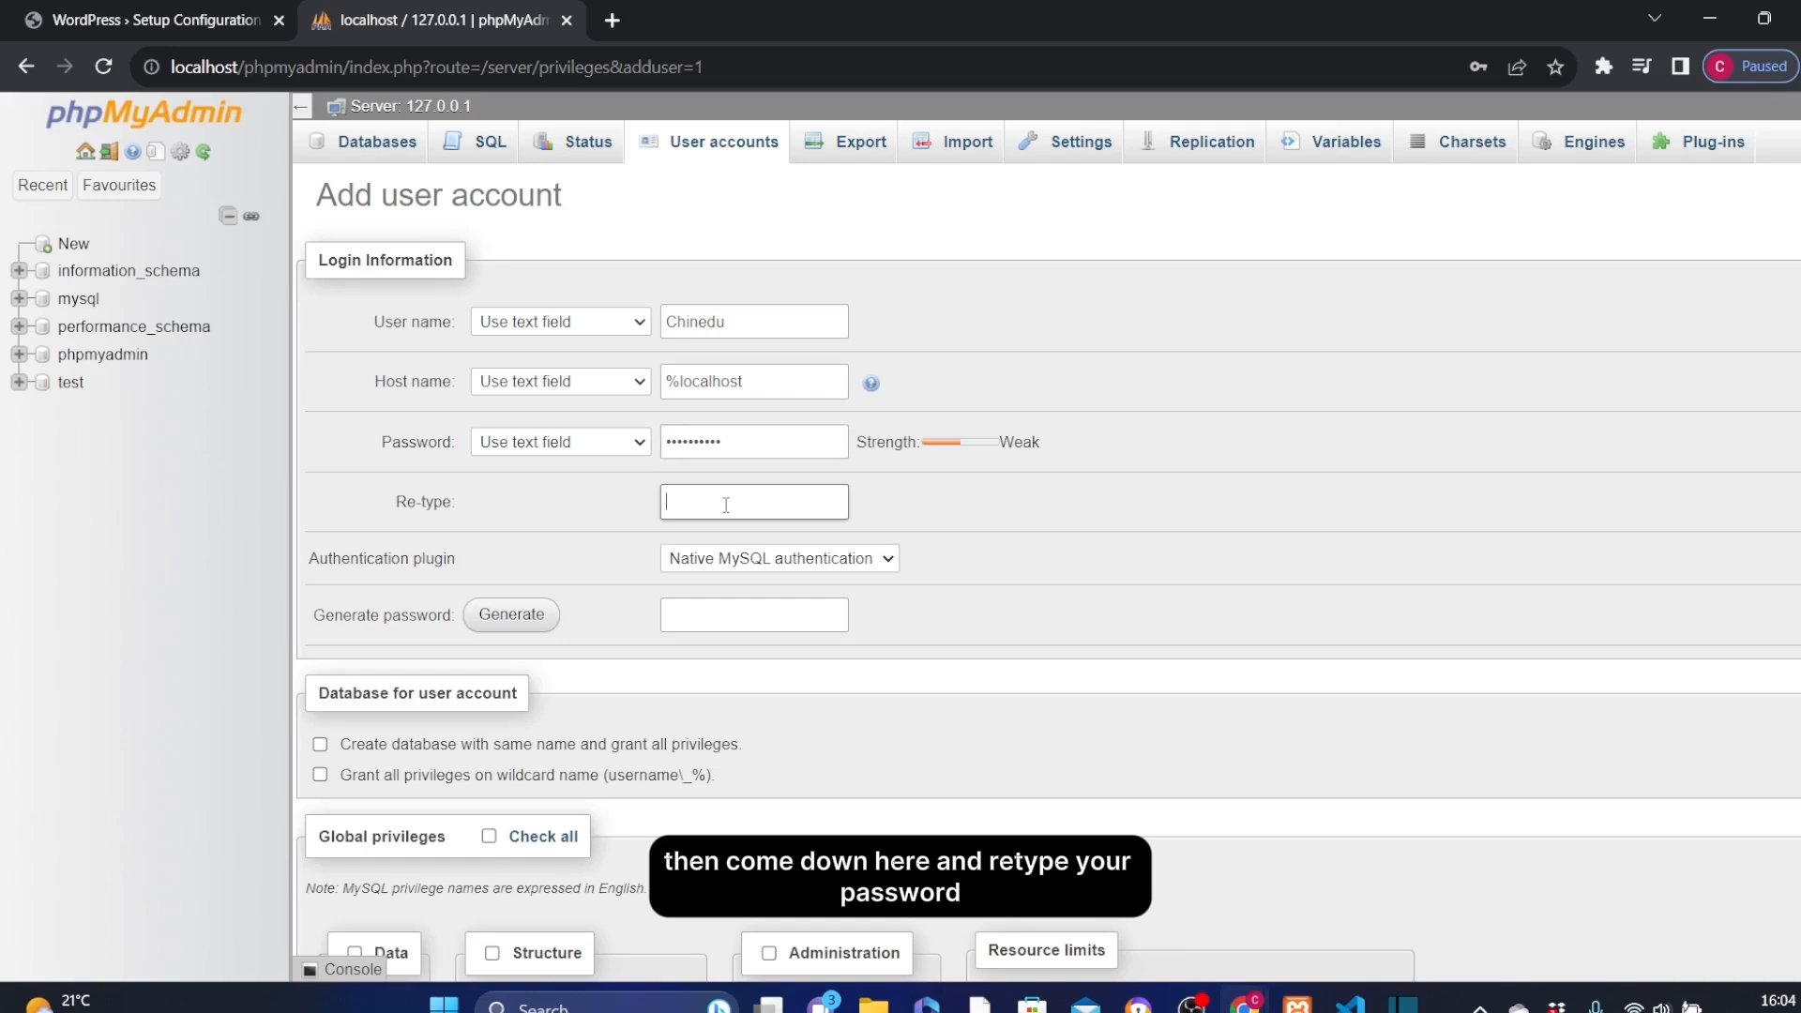
key("ctrl+v")
Grant the account all global privileges and create it.
scroll(762, 723, "down", 4)
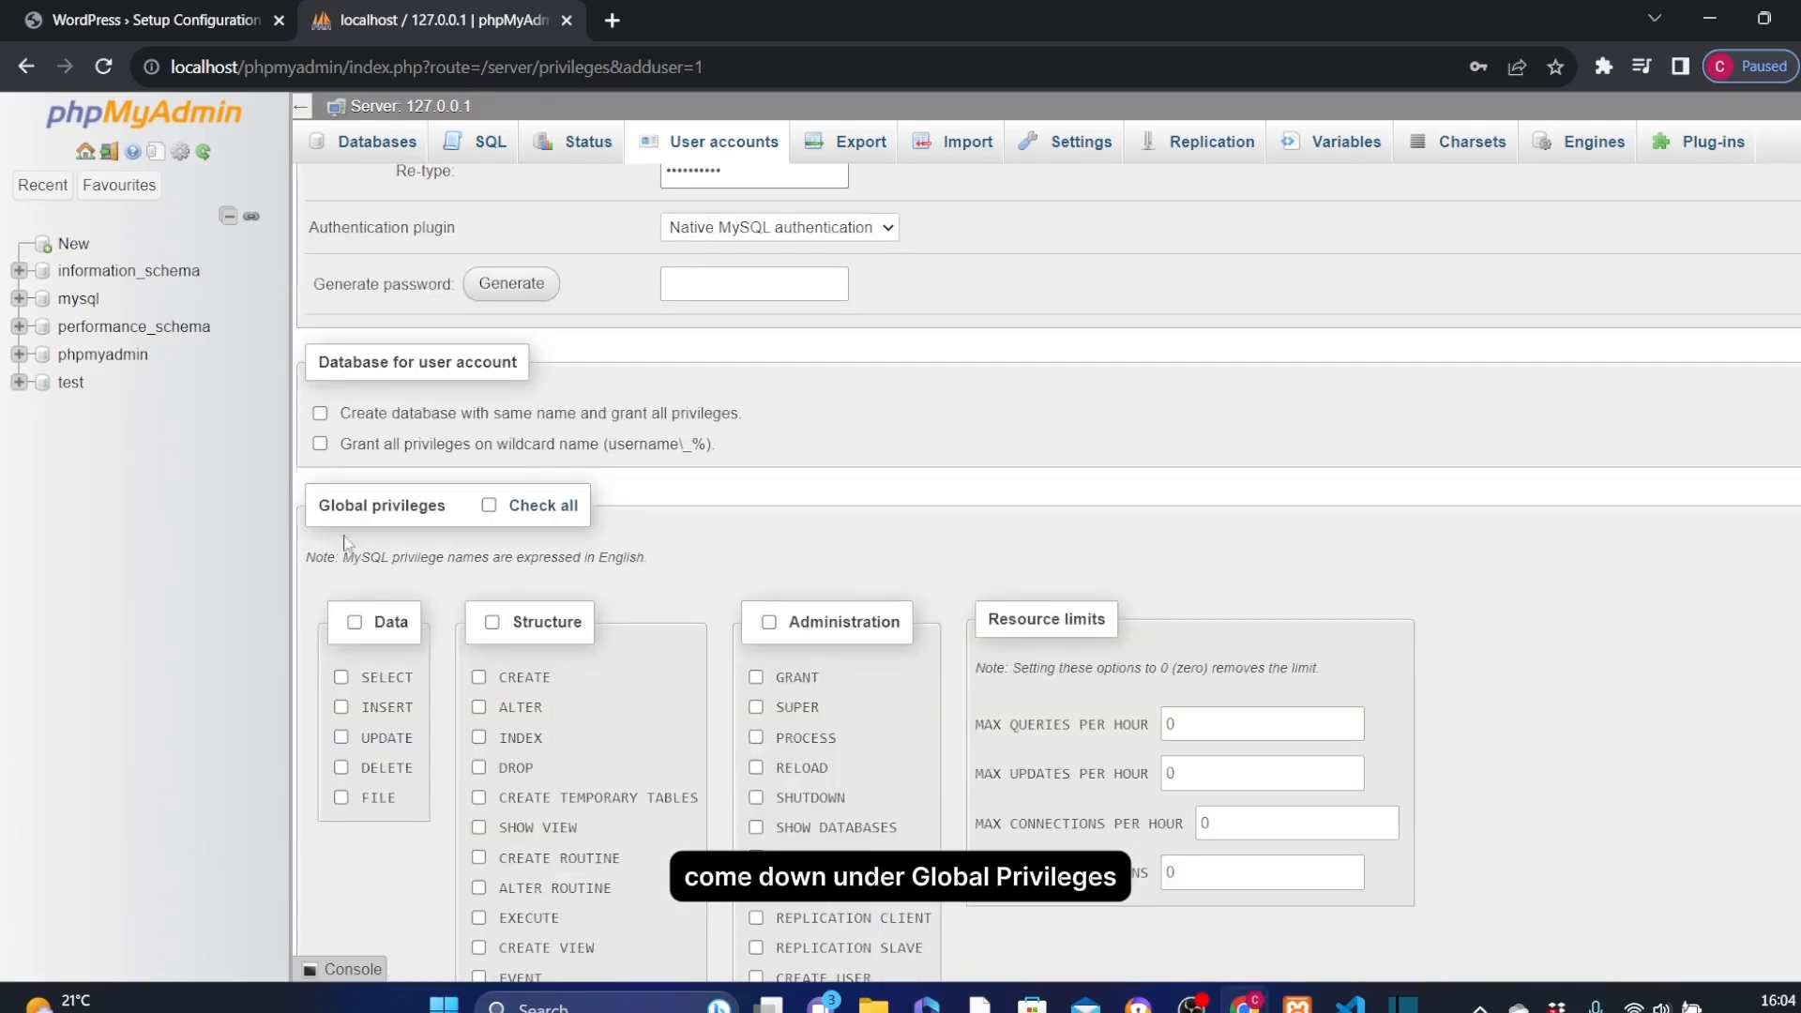
left_click(531, 510)
scroll(532, 509, "down", 5)
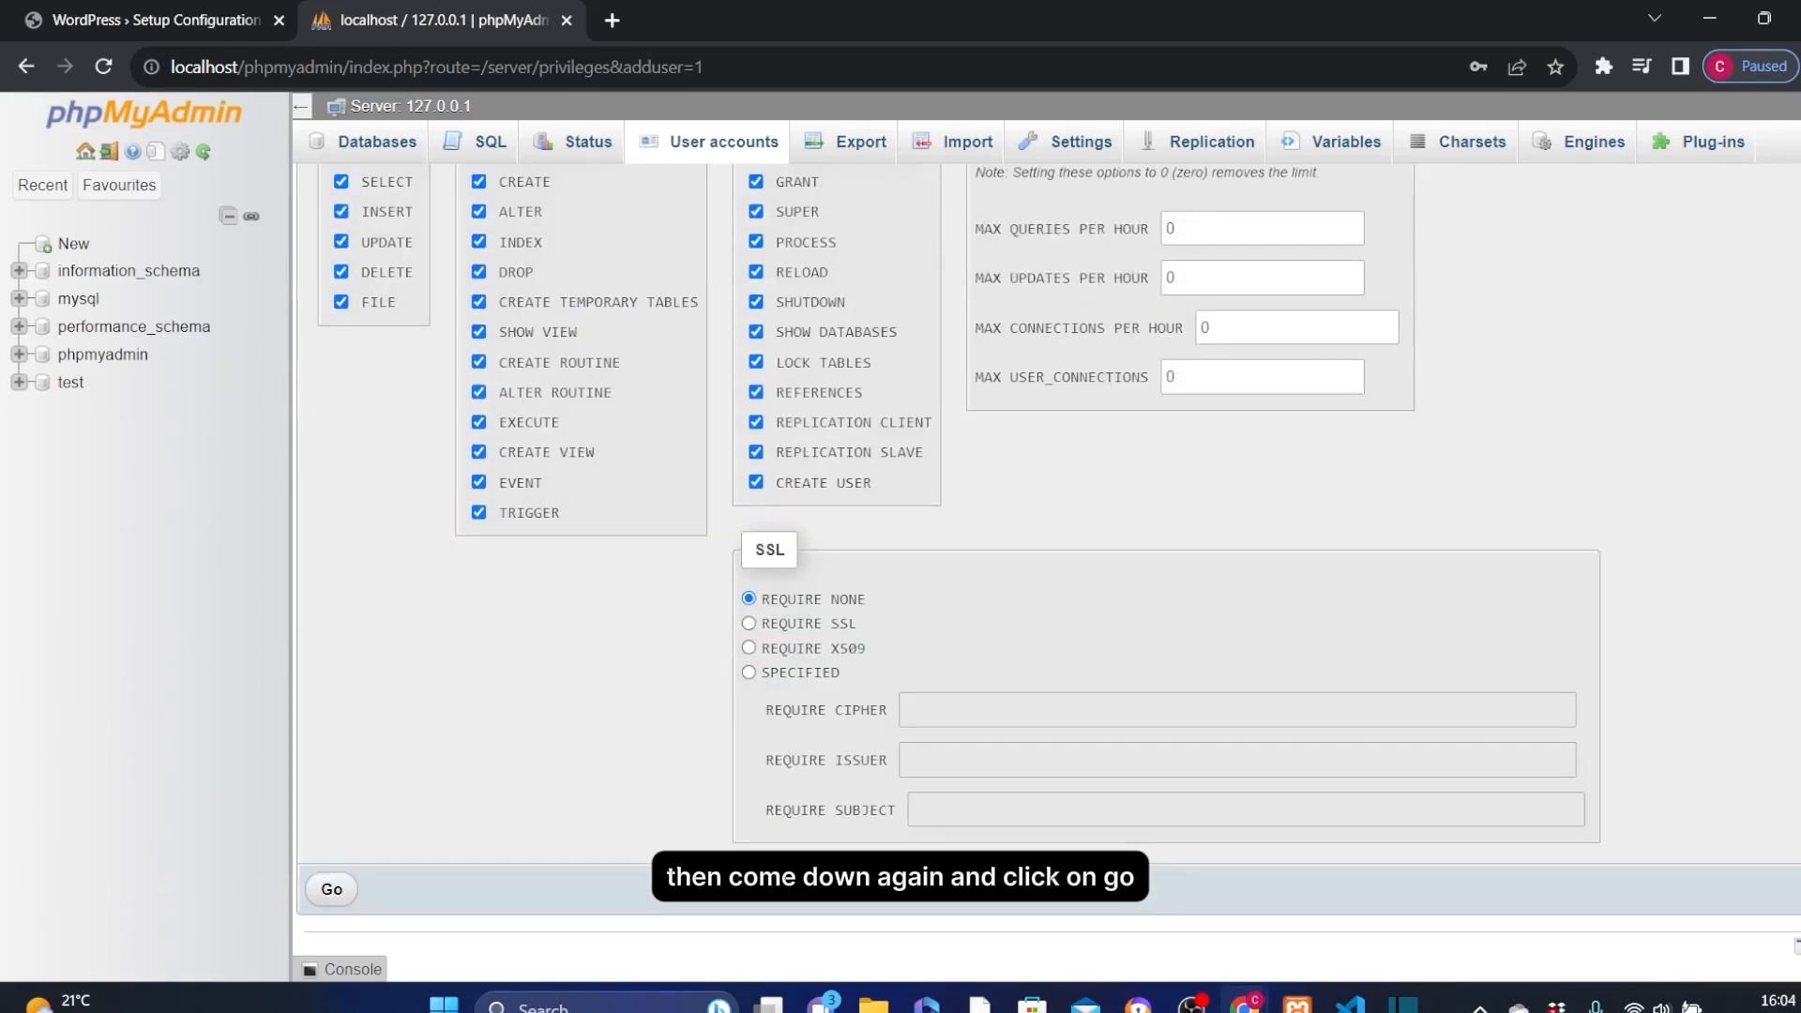
left_click(331, 889)
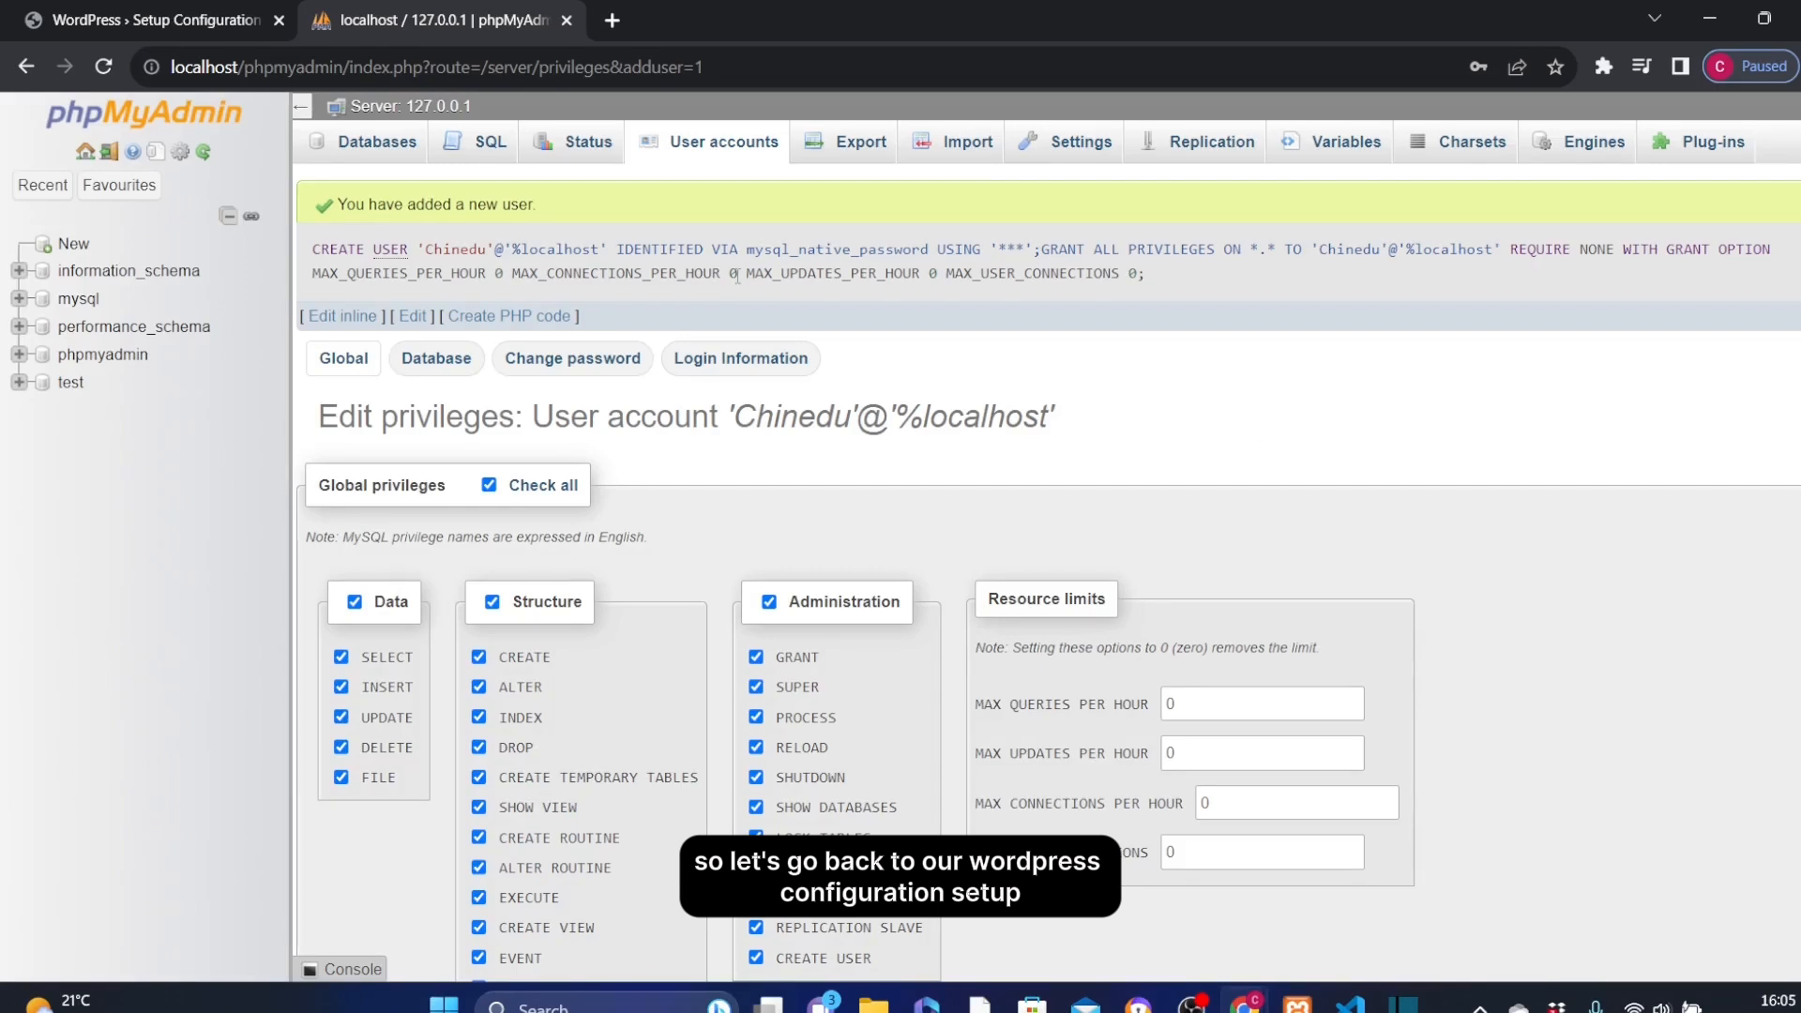
Enter the new account's username and password in the WordPress database form.
left_click(141, 19)
left_click(731, 457)
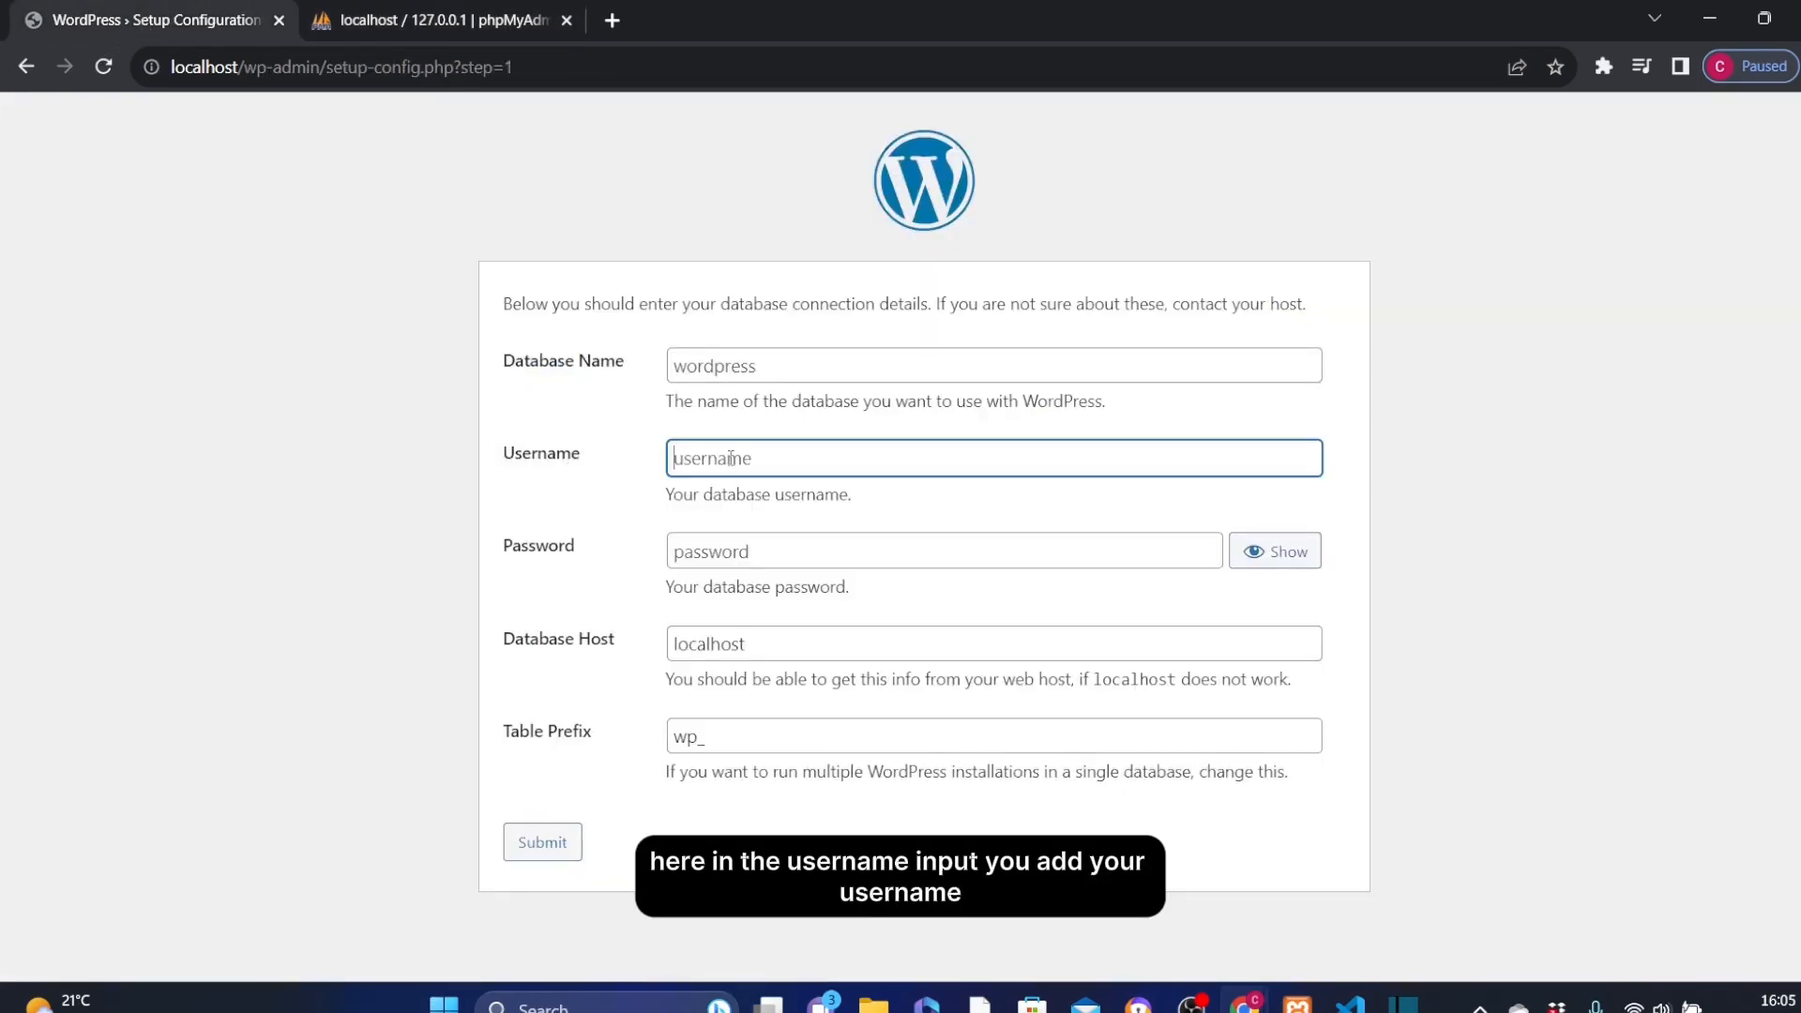
type("Chined")
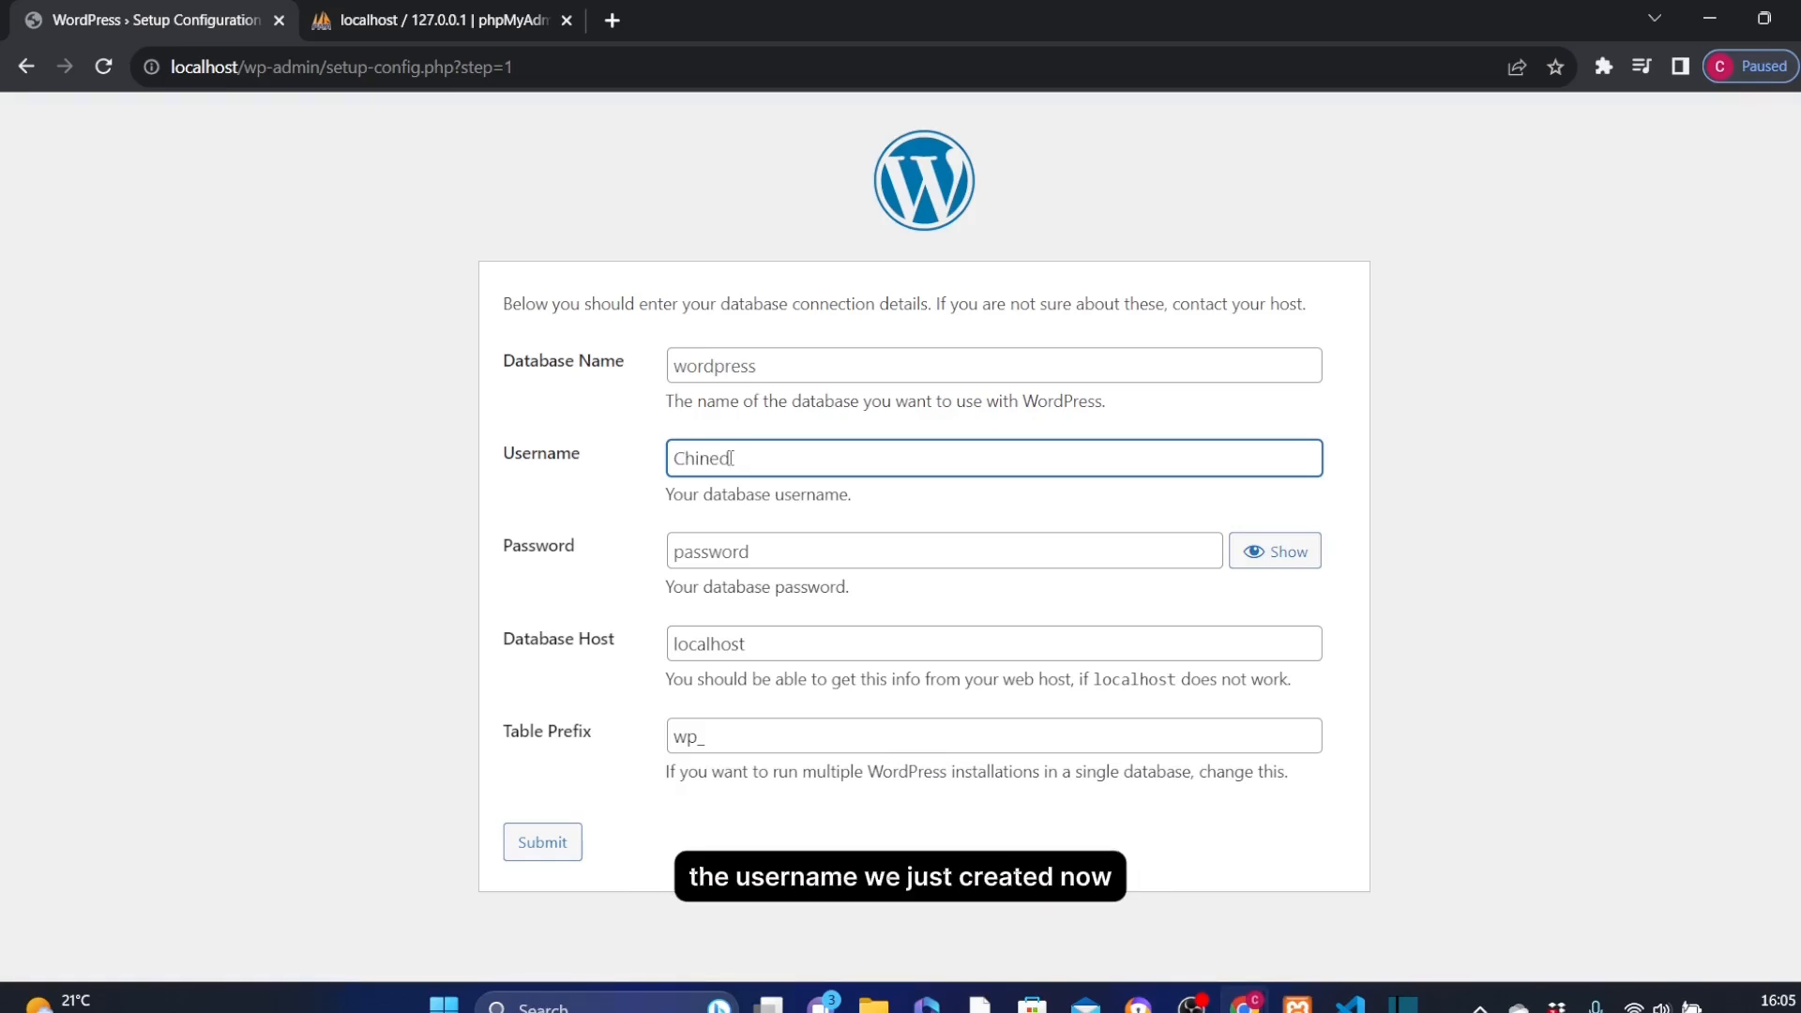
type("u")
left_click(727, 555)
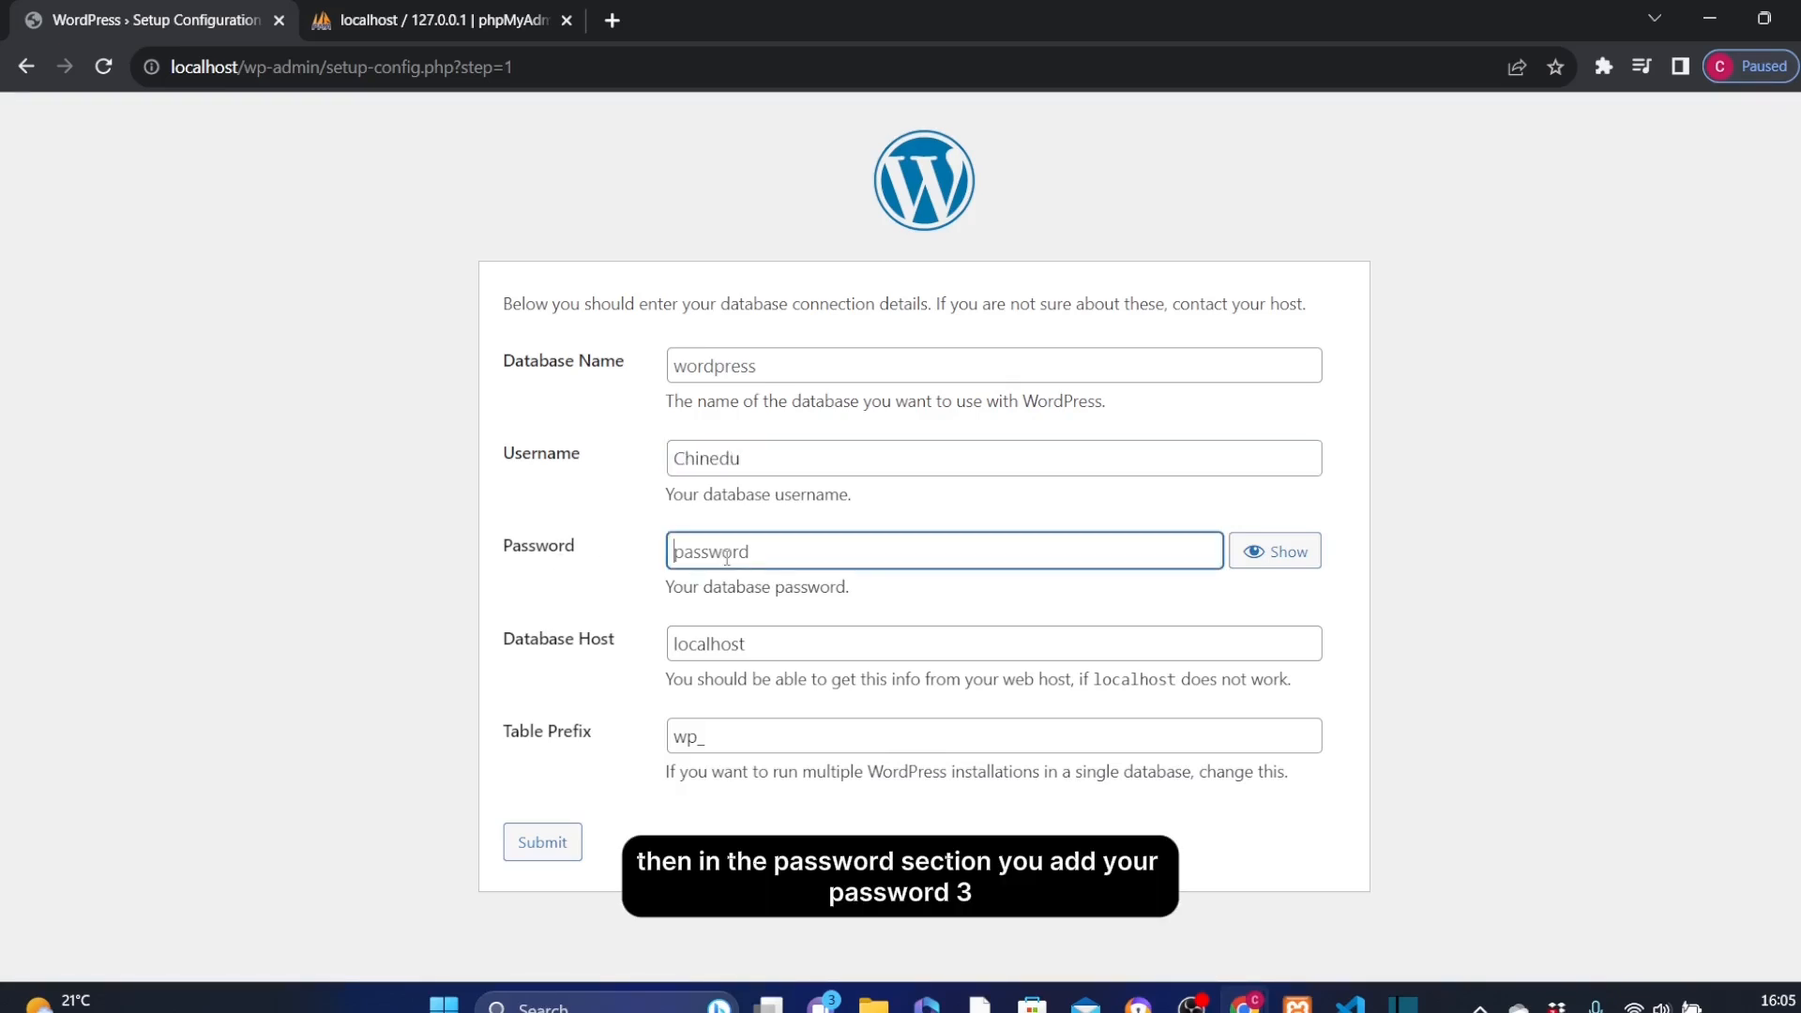
type("•••••")
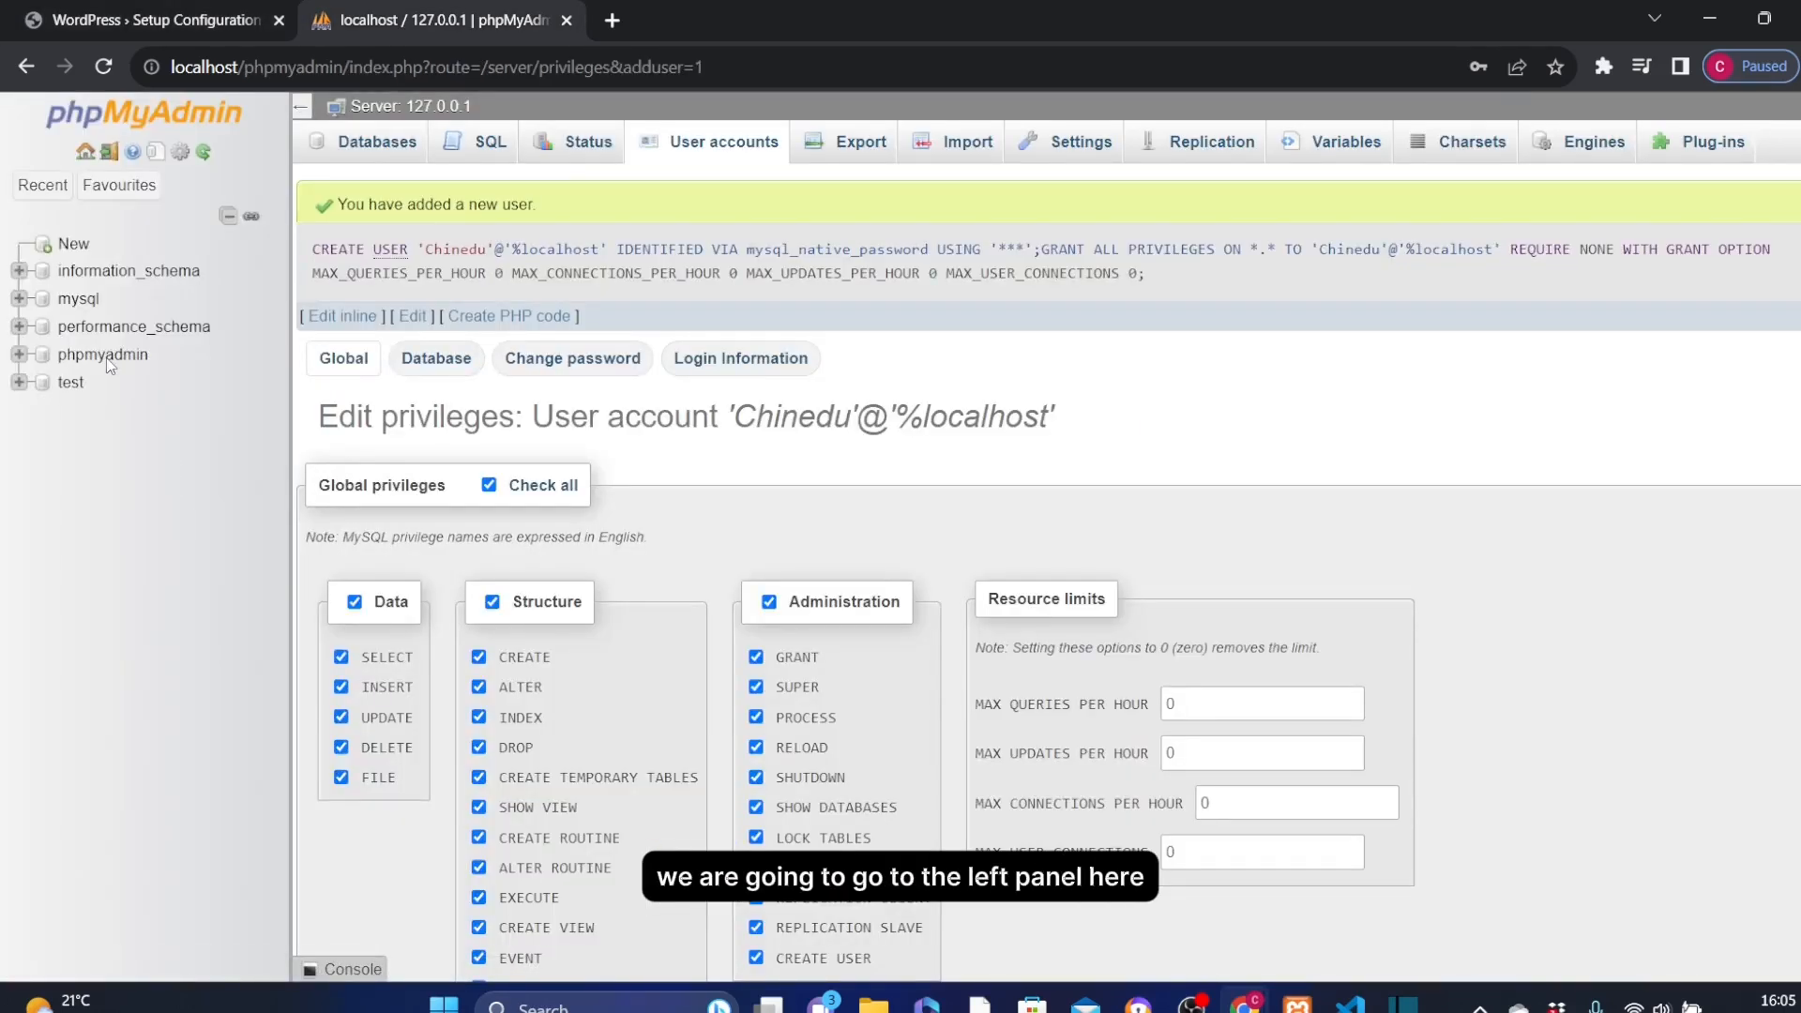
Create a new database named 'wordpress' from phpMyAdmin's New page.
left_click(68, 246)
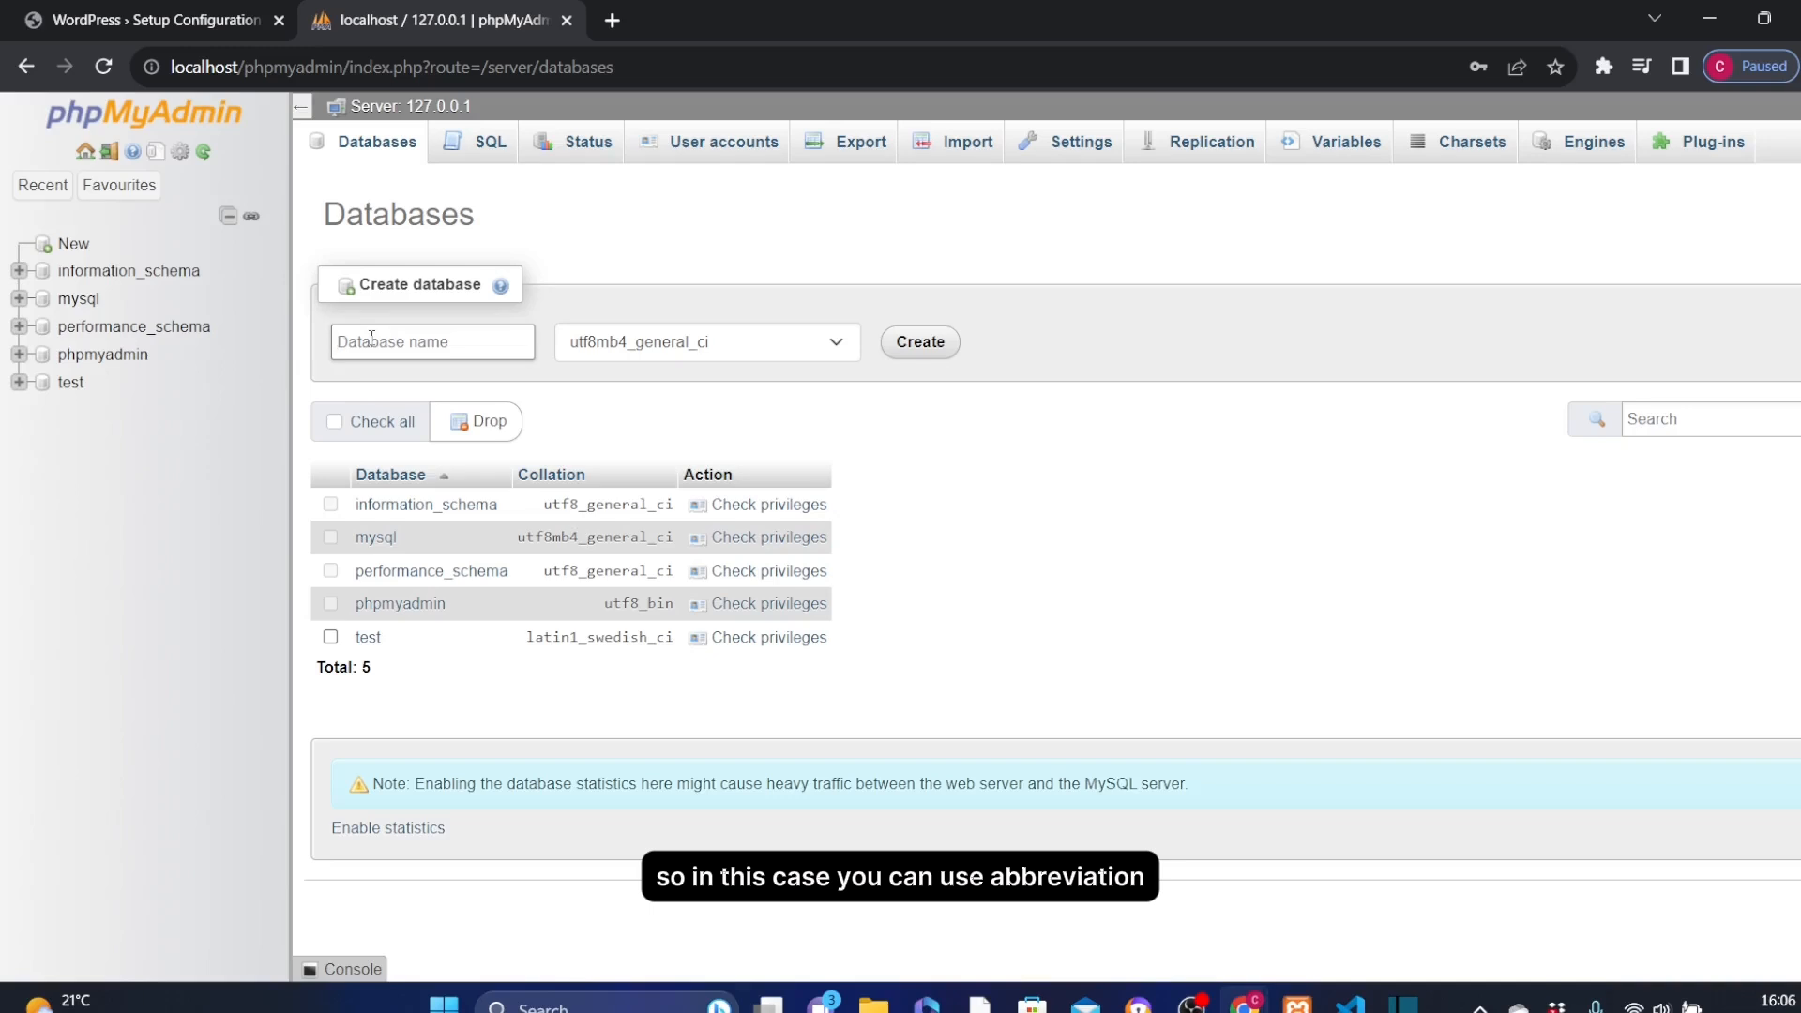
left_click(371, 339)
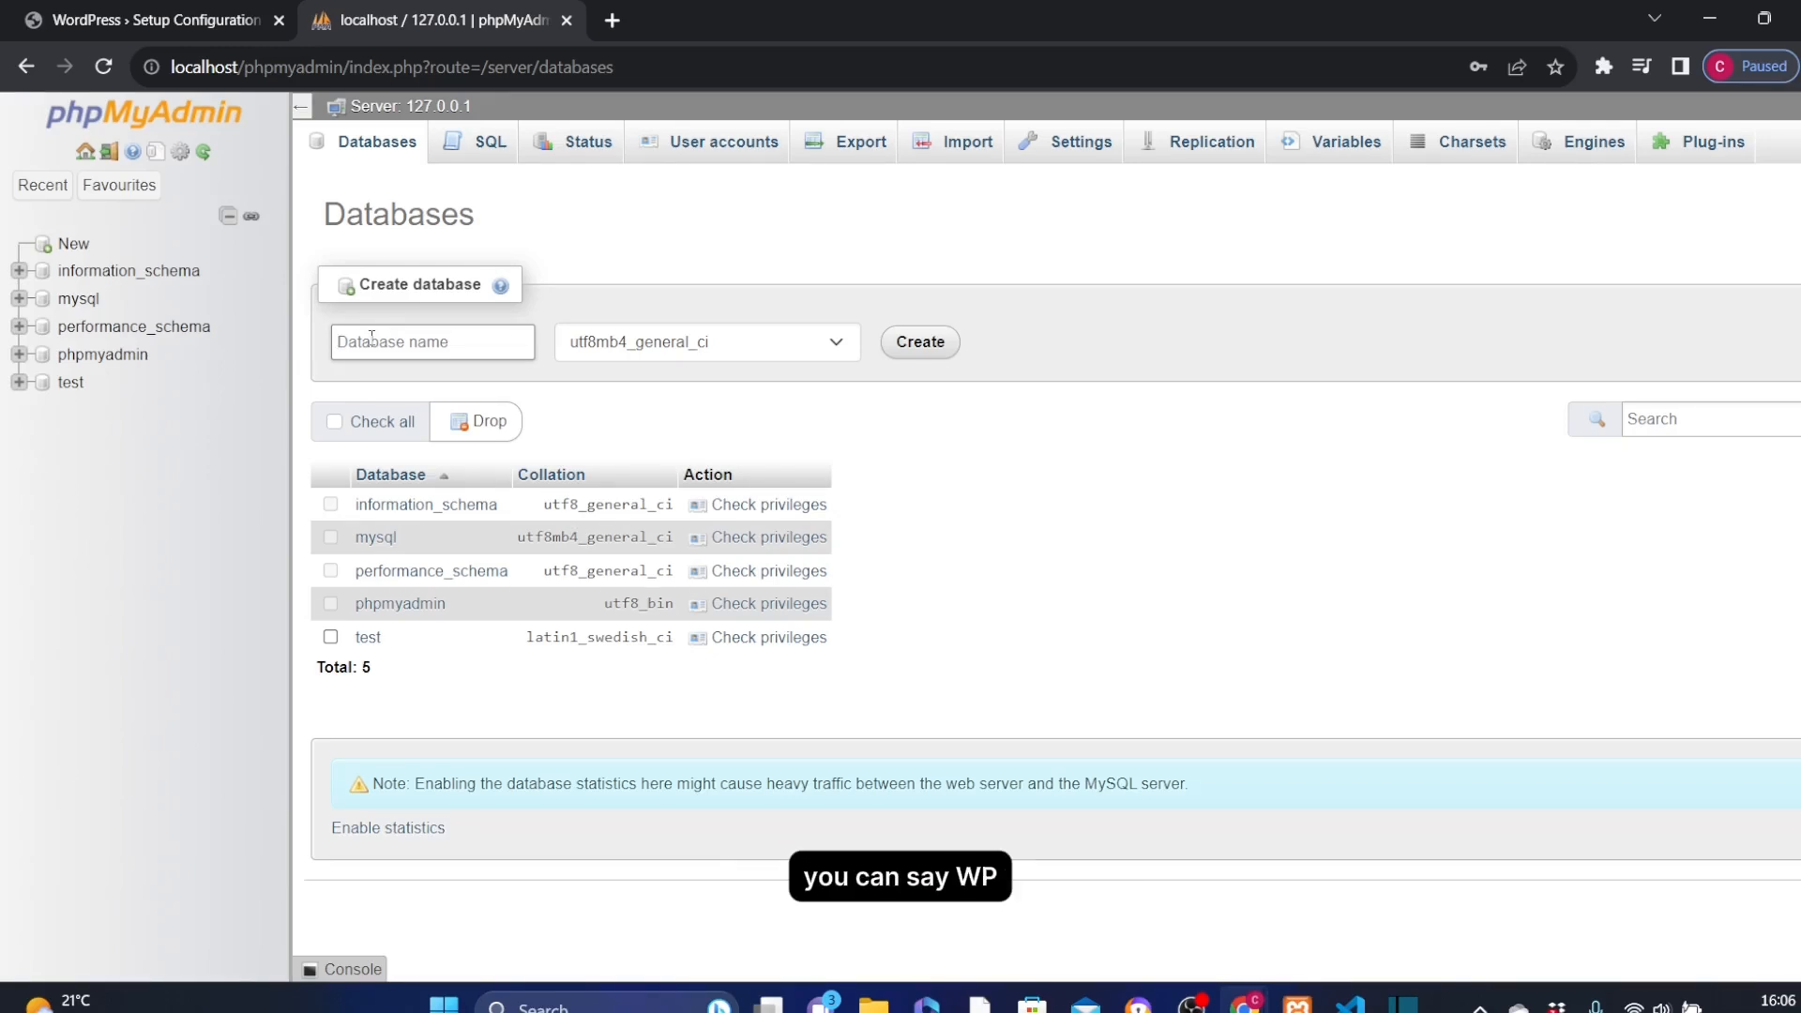
type("wp")
key("BackSpace")
key("BackSpace")
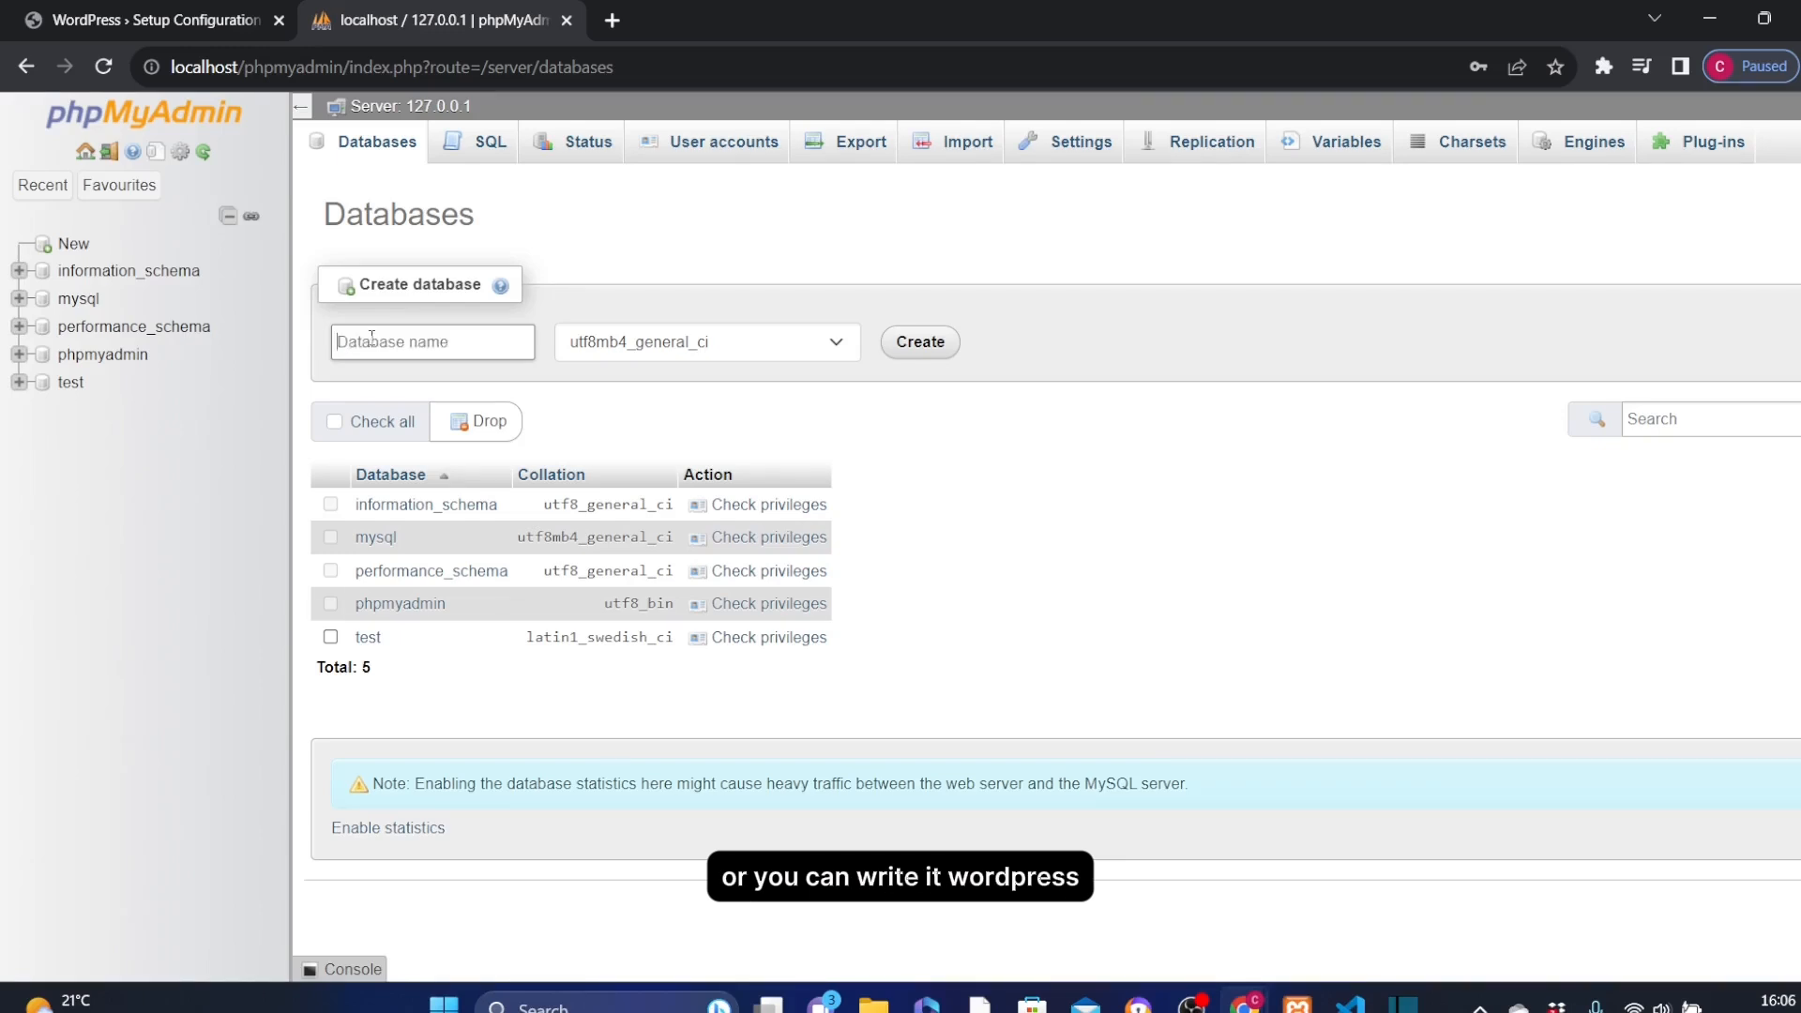
type("wordpress")
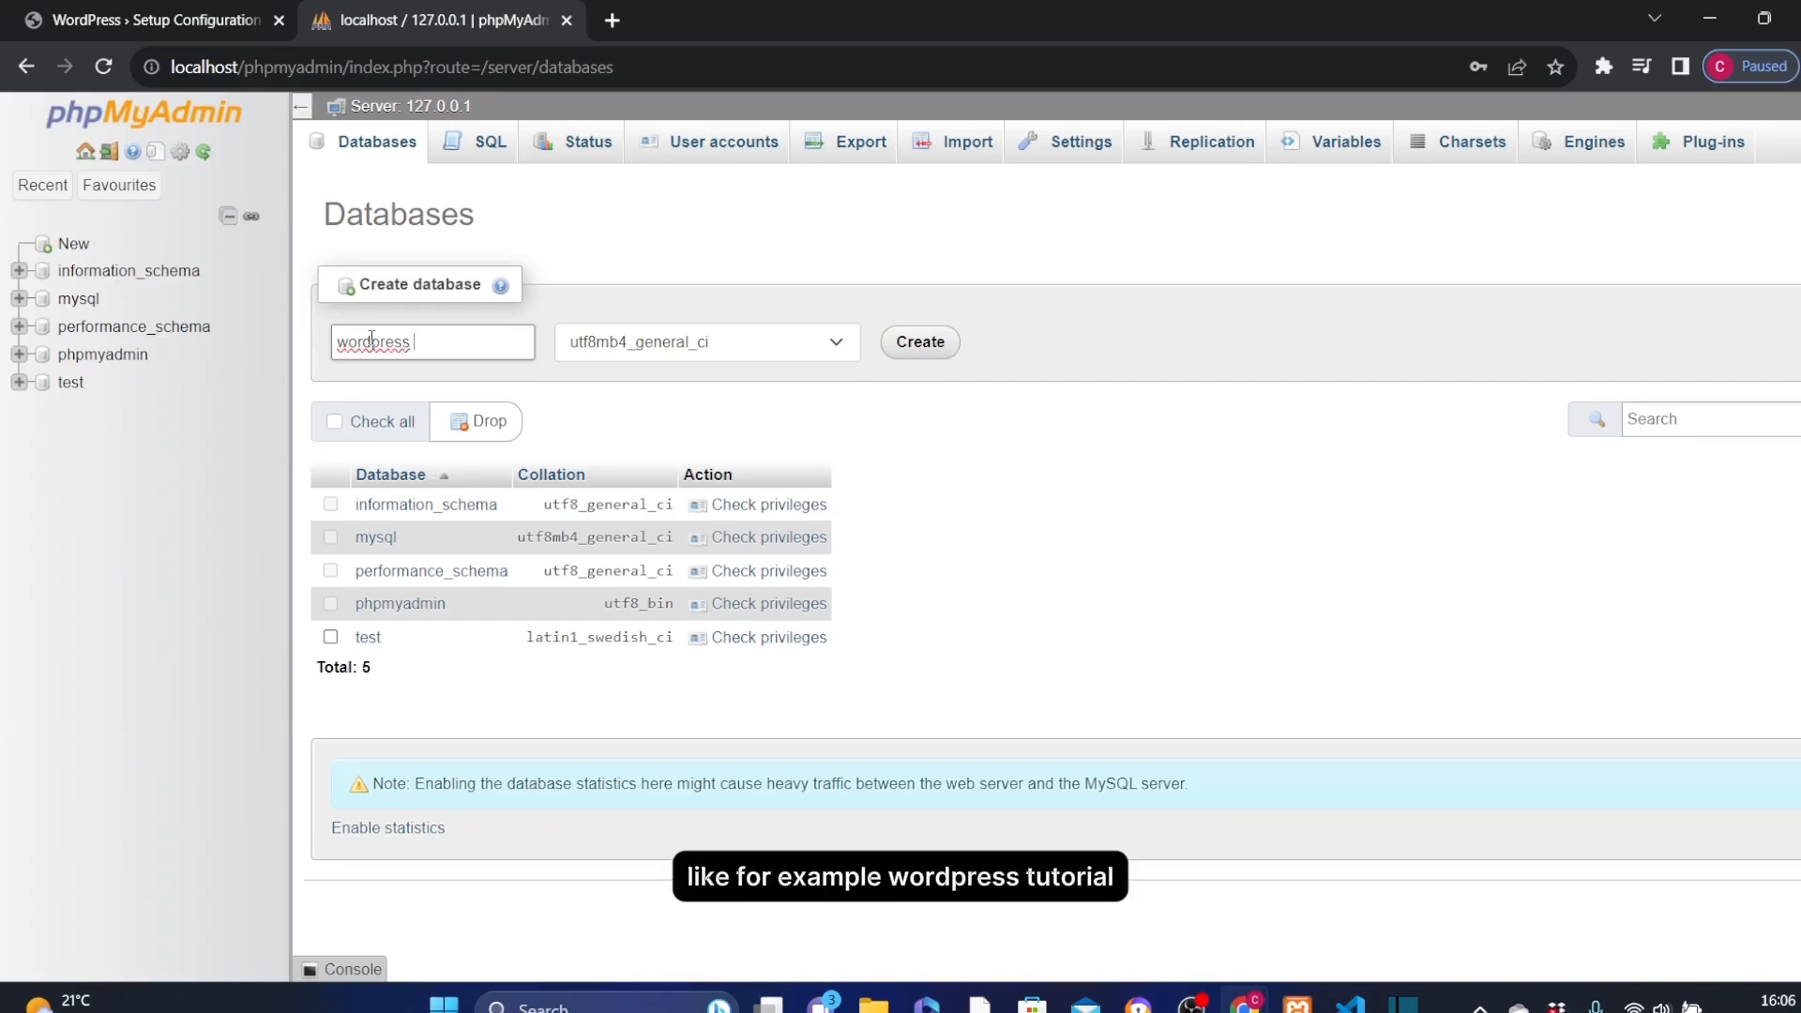
type("utorial")
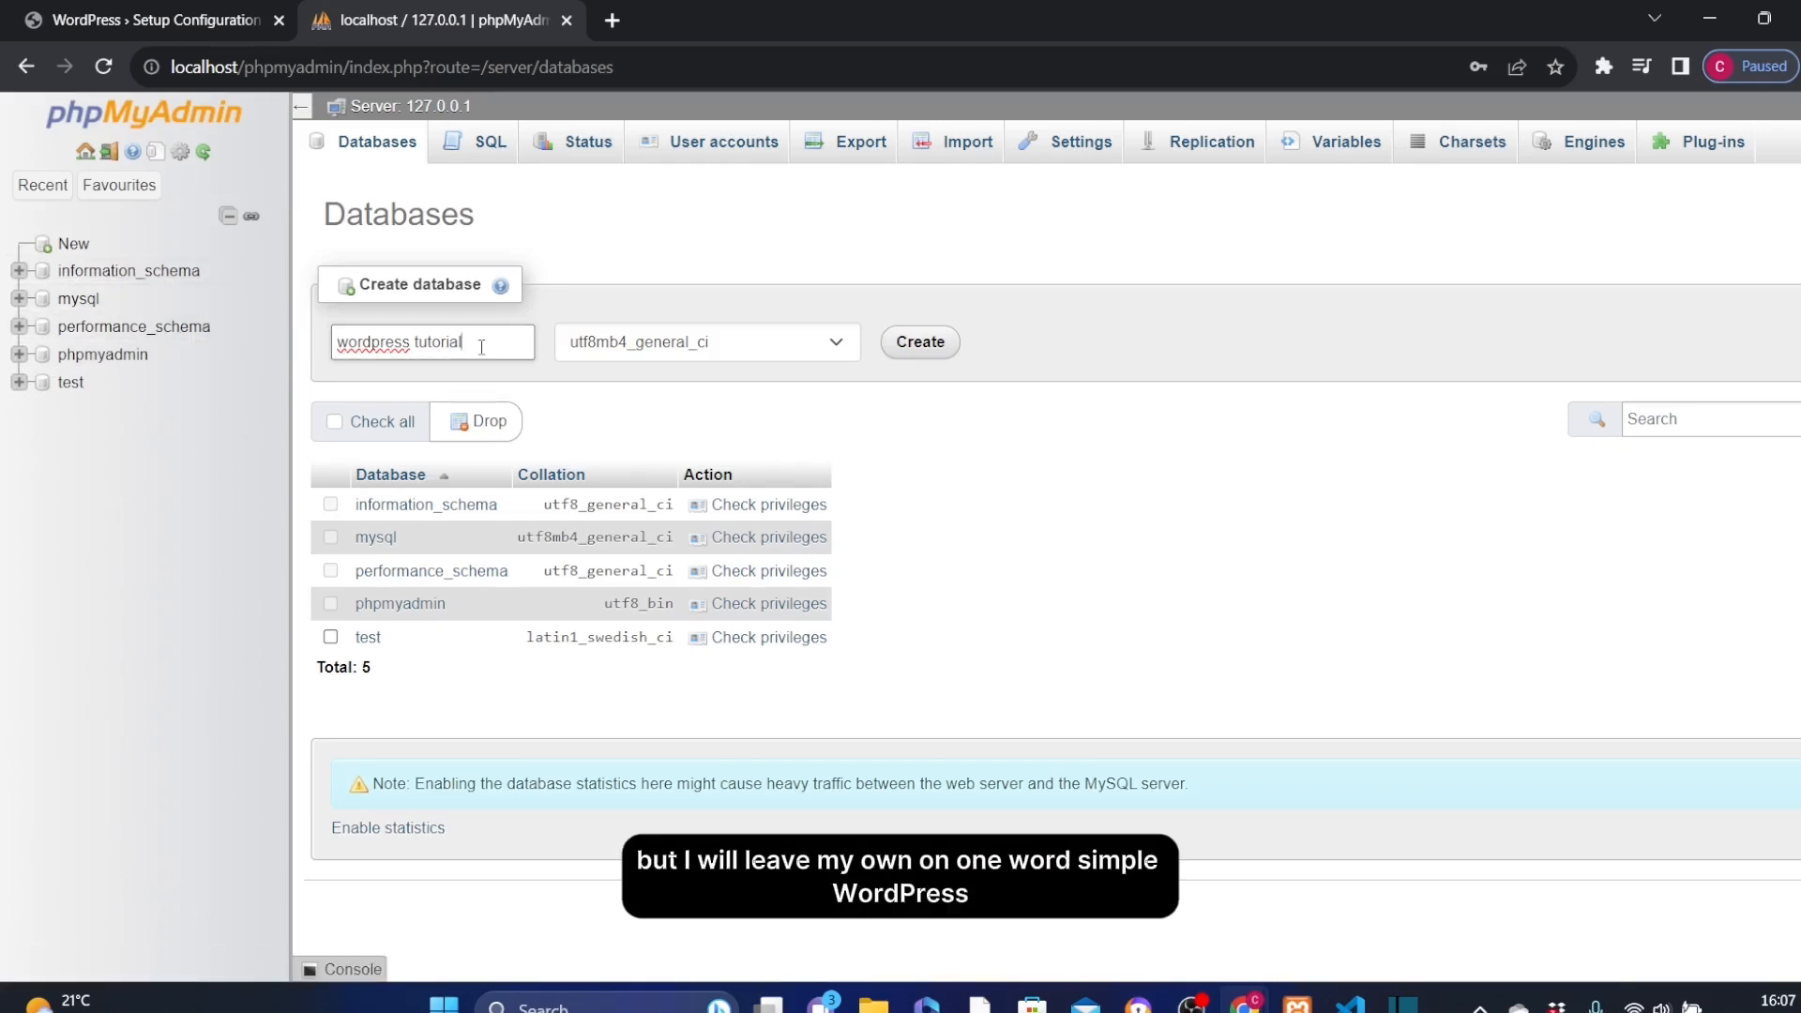
key("BackSpace")
key("BackSpace")
key("BackSpace")
key("BackSpace")
key("BackSpace")
key("BackSpace")
key("BackSpace")
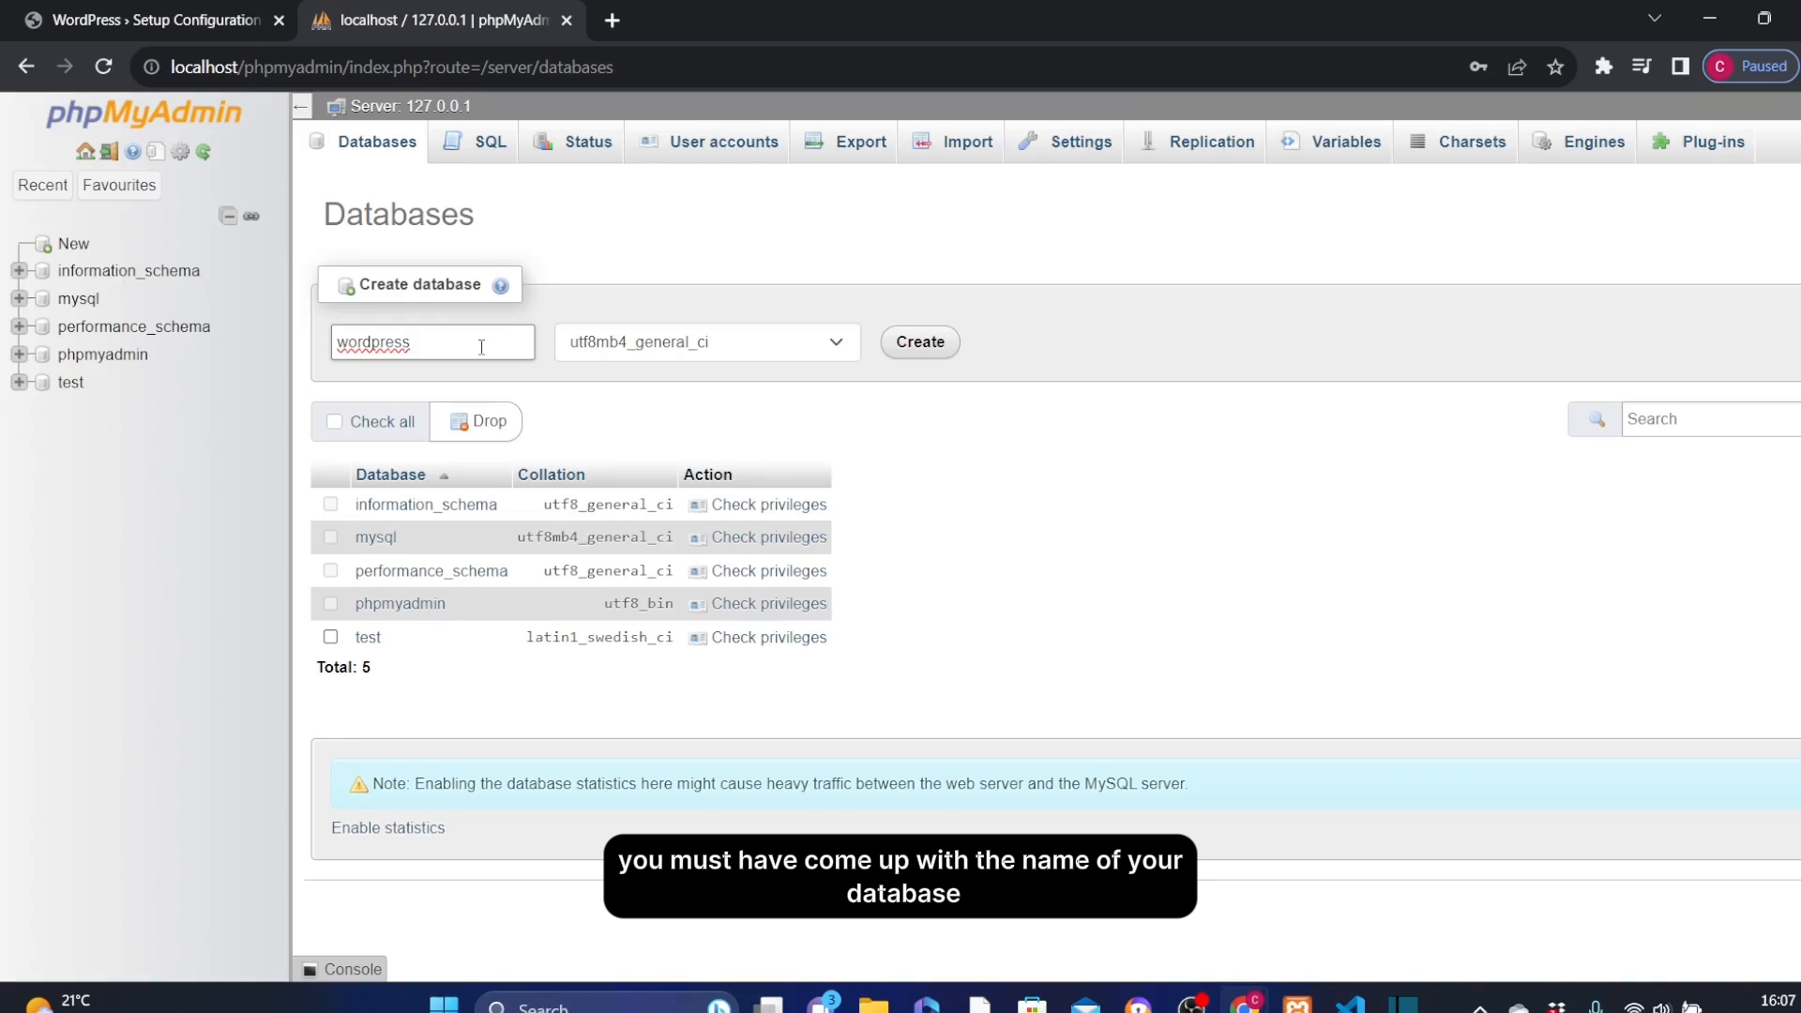
left_click(919, 341)
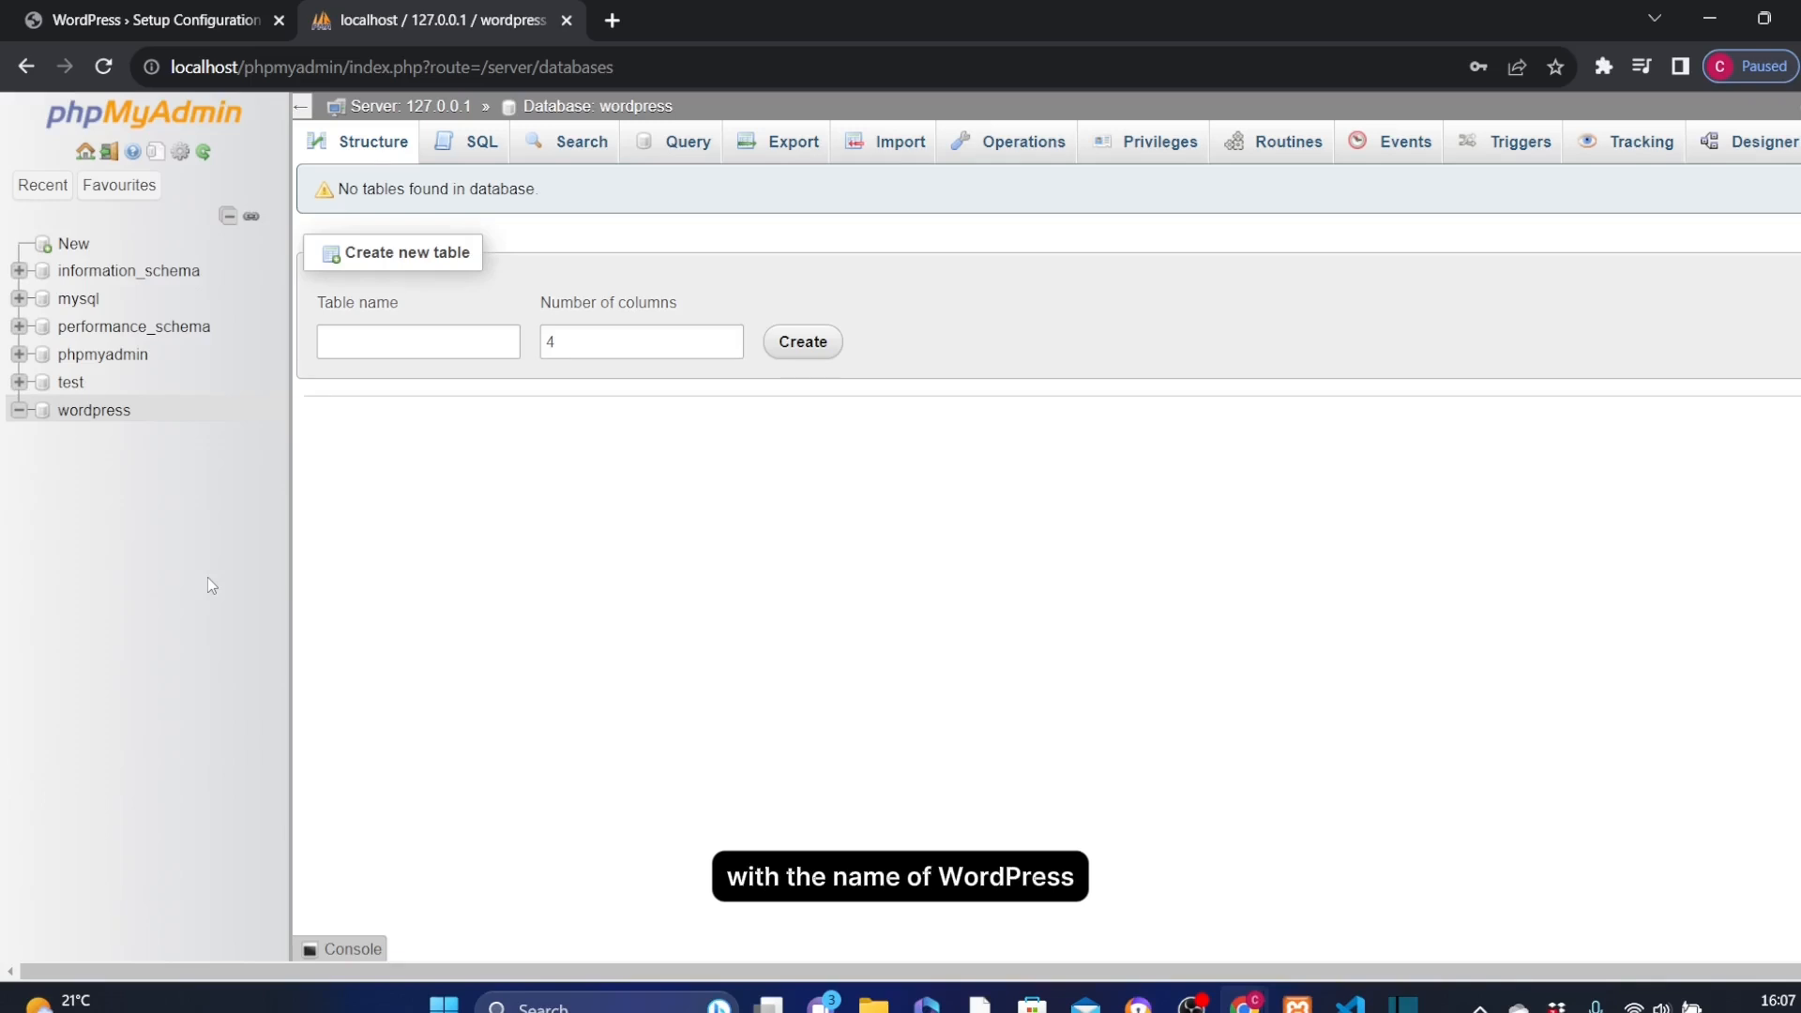
View the wordpress database's page, then return to the WordPress setup tab.
left_click(42, 417)
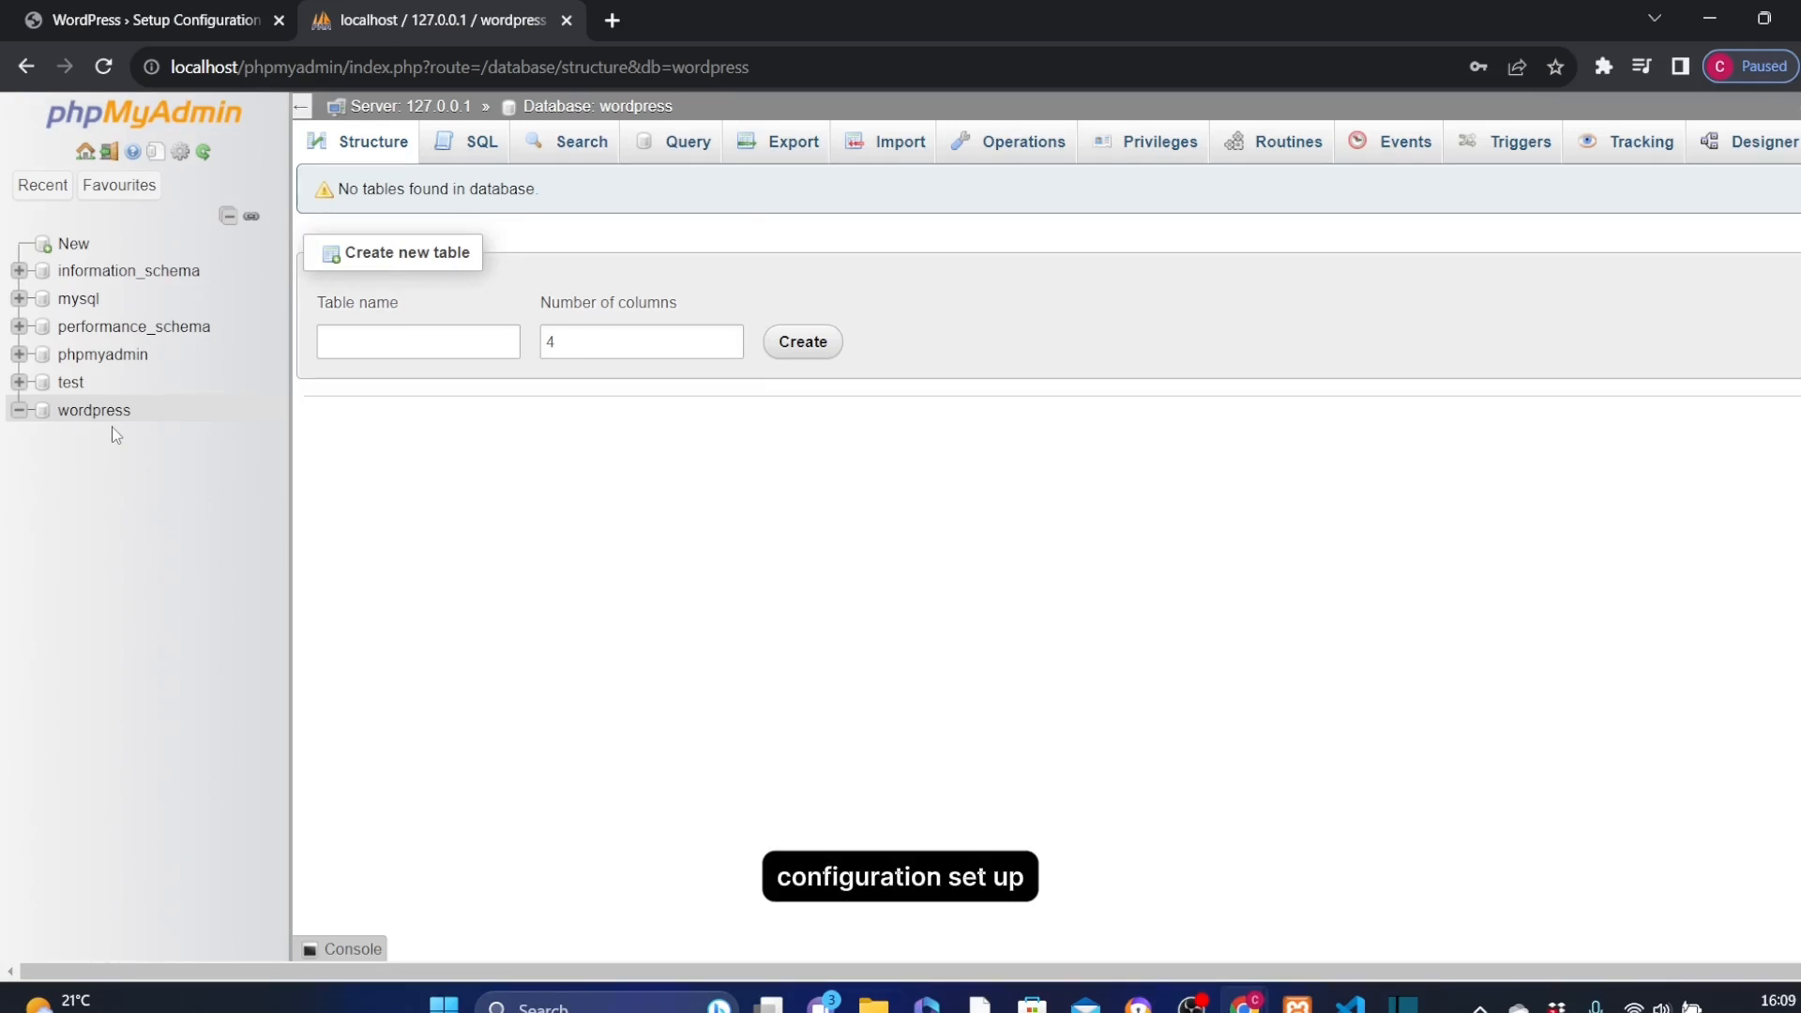
left_click(157, 19)
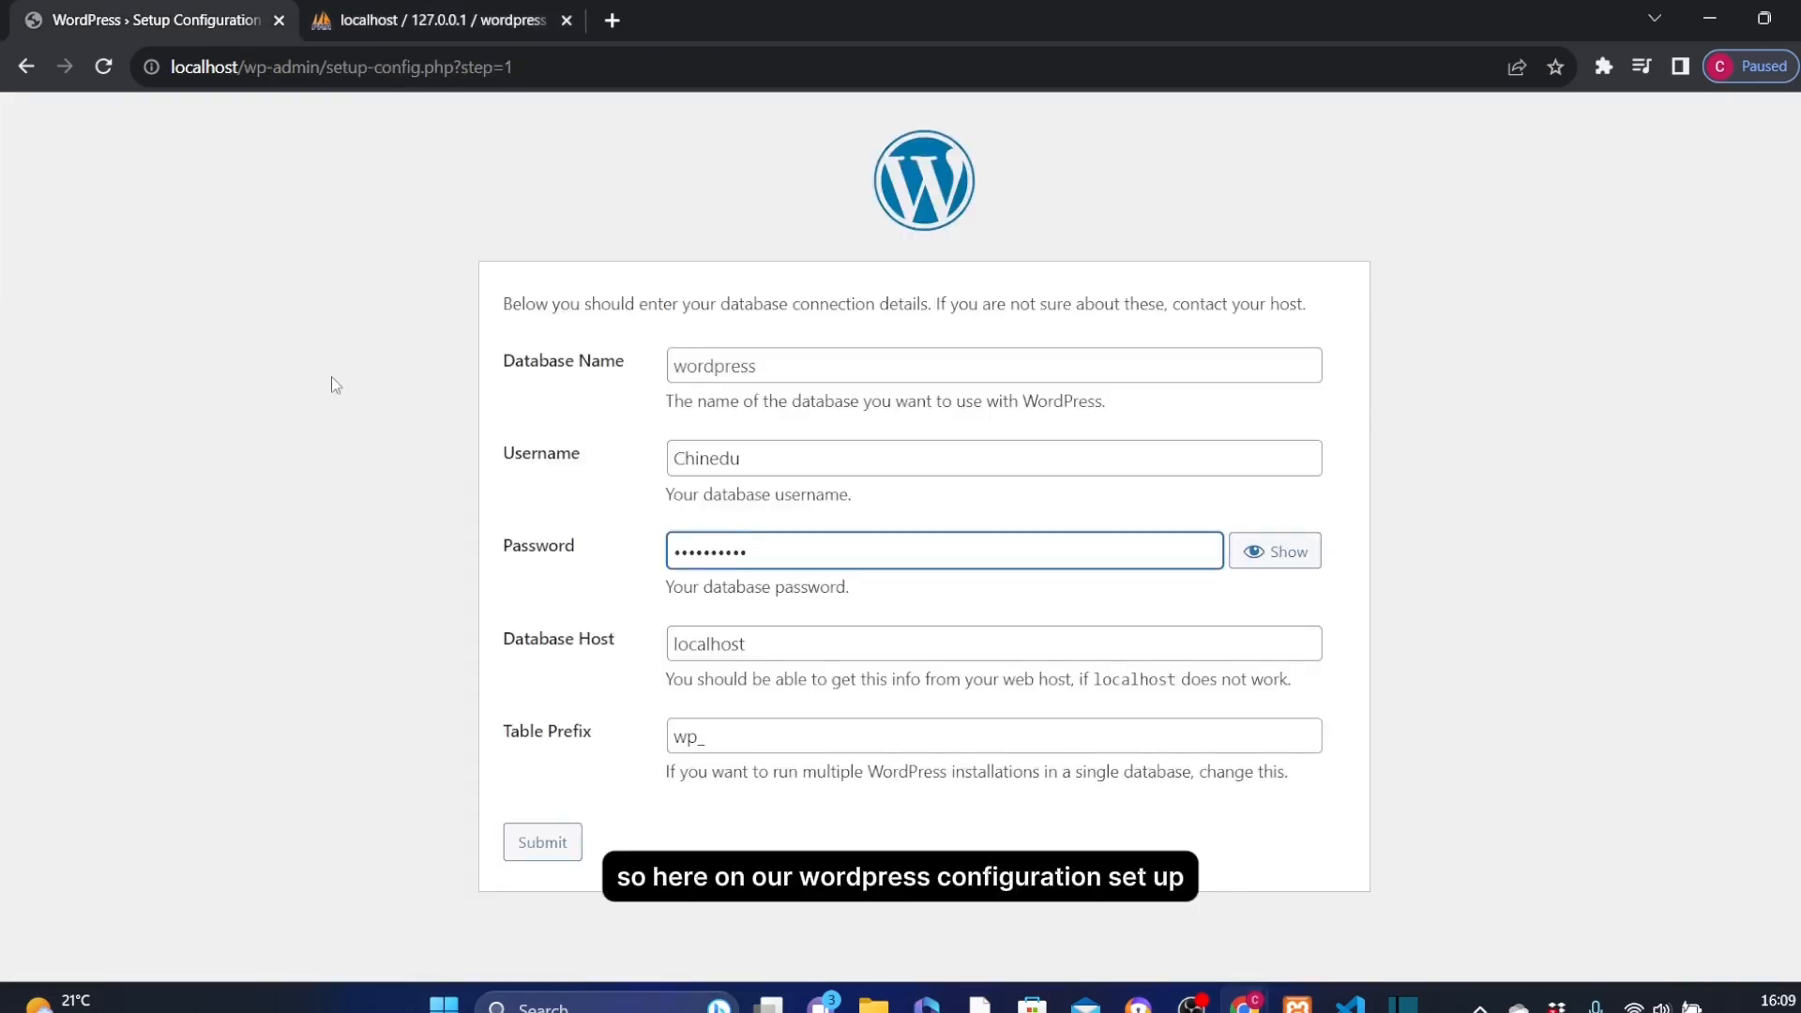
Enter 'wordpress' as the database name and submit the connection details.
left_click(715, 366)
type("wordpress")
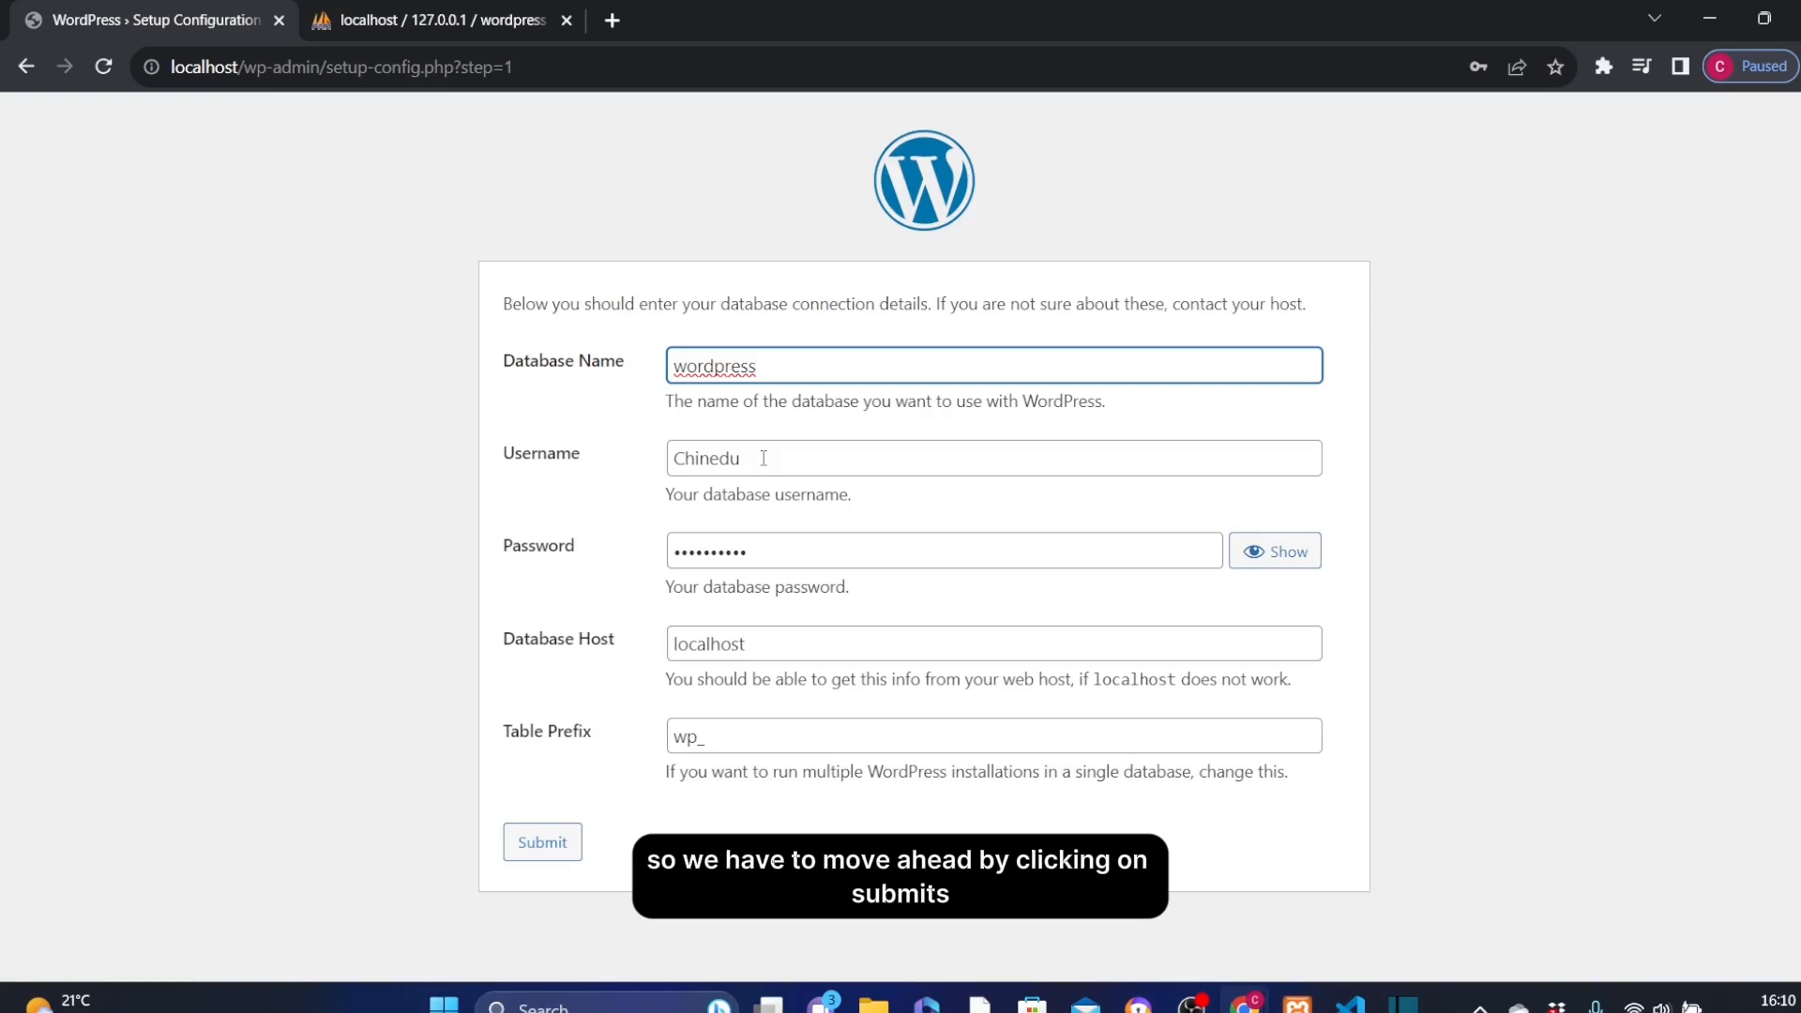
left_click(542, 842)
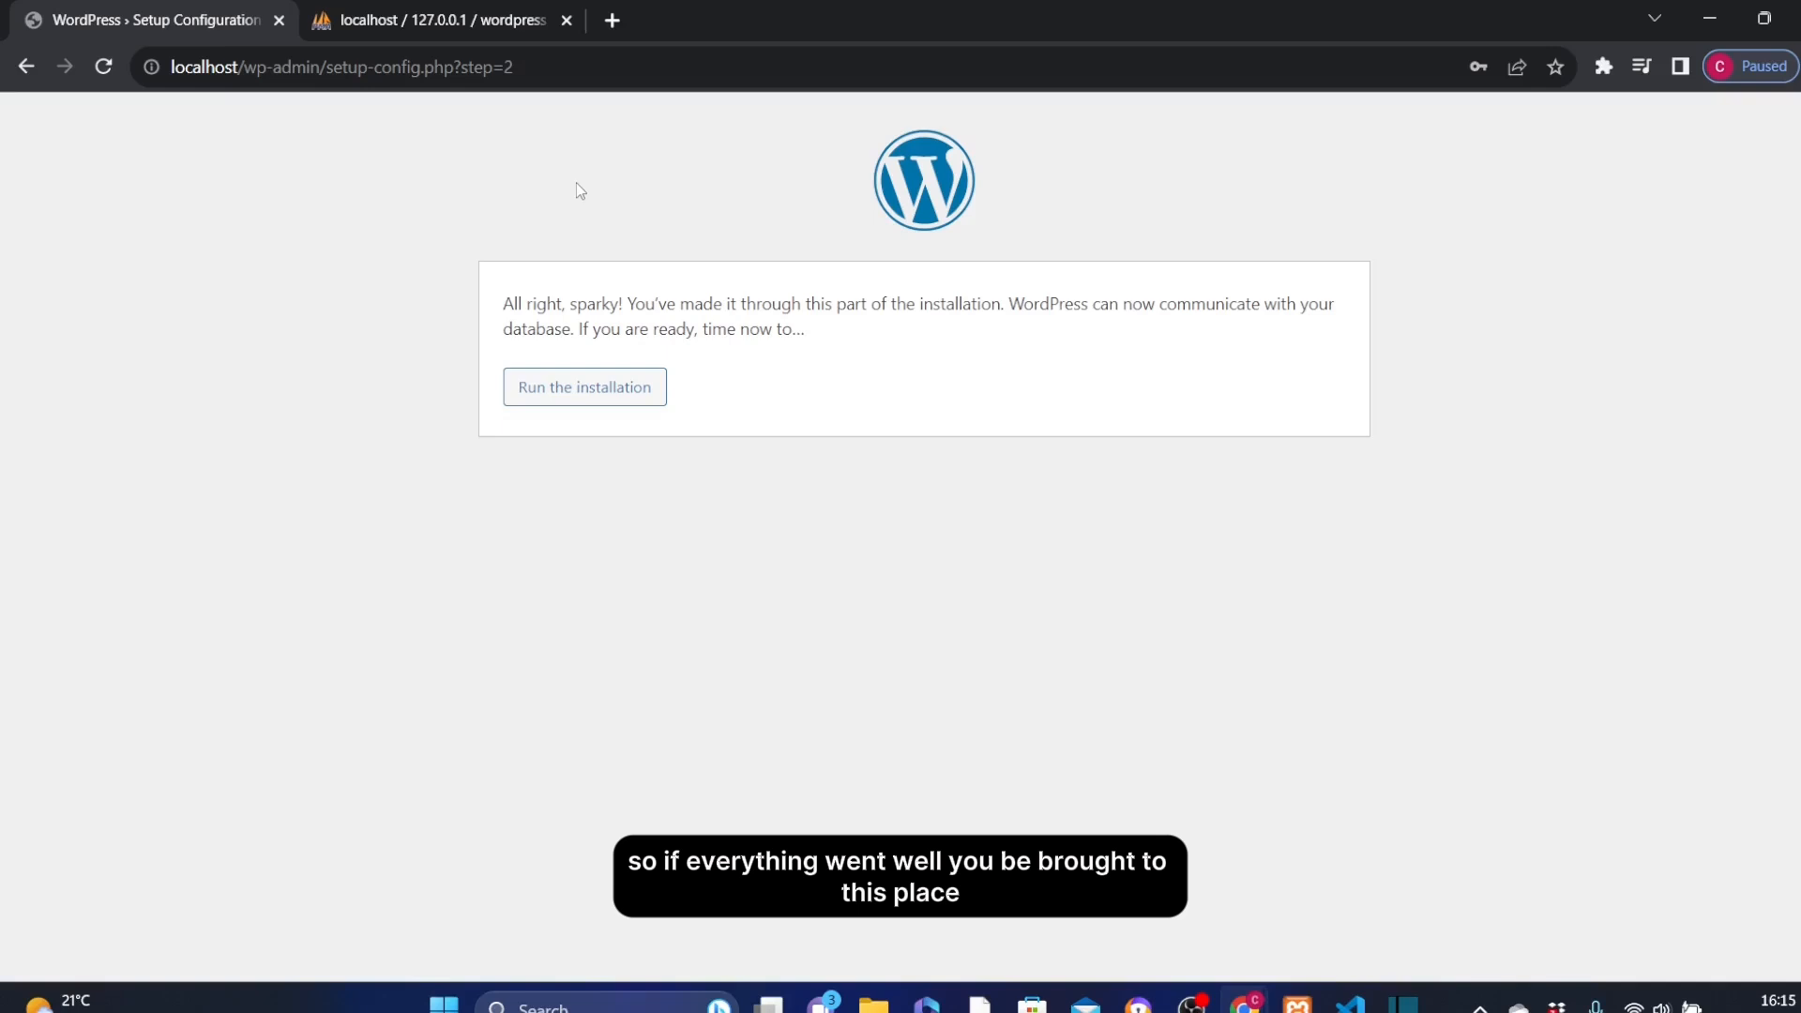
Run the installation to reach the site title, username, password and email form.
left_click(572, 396)
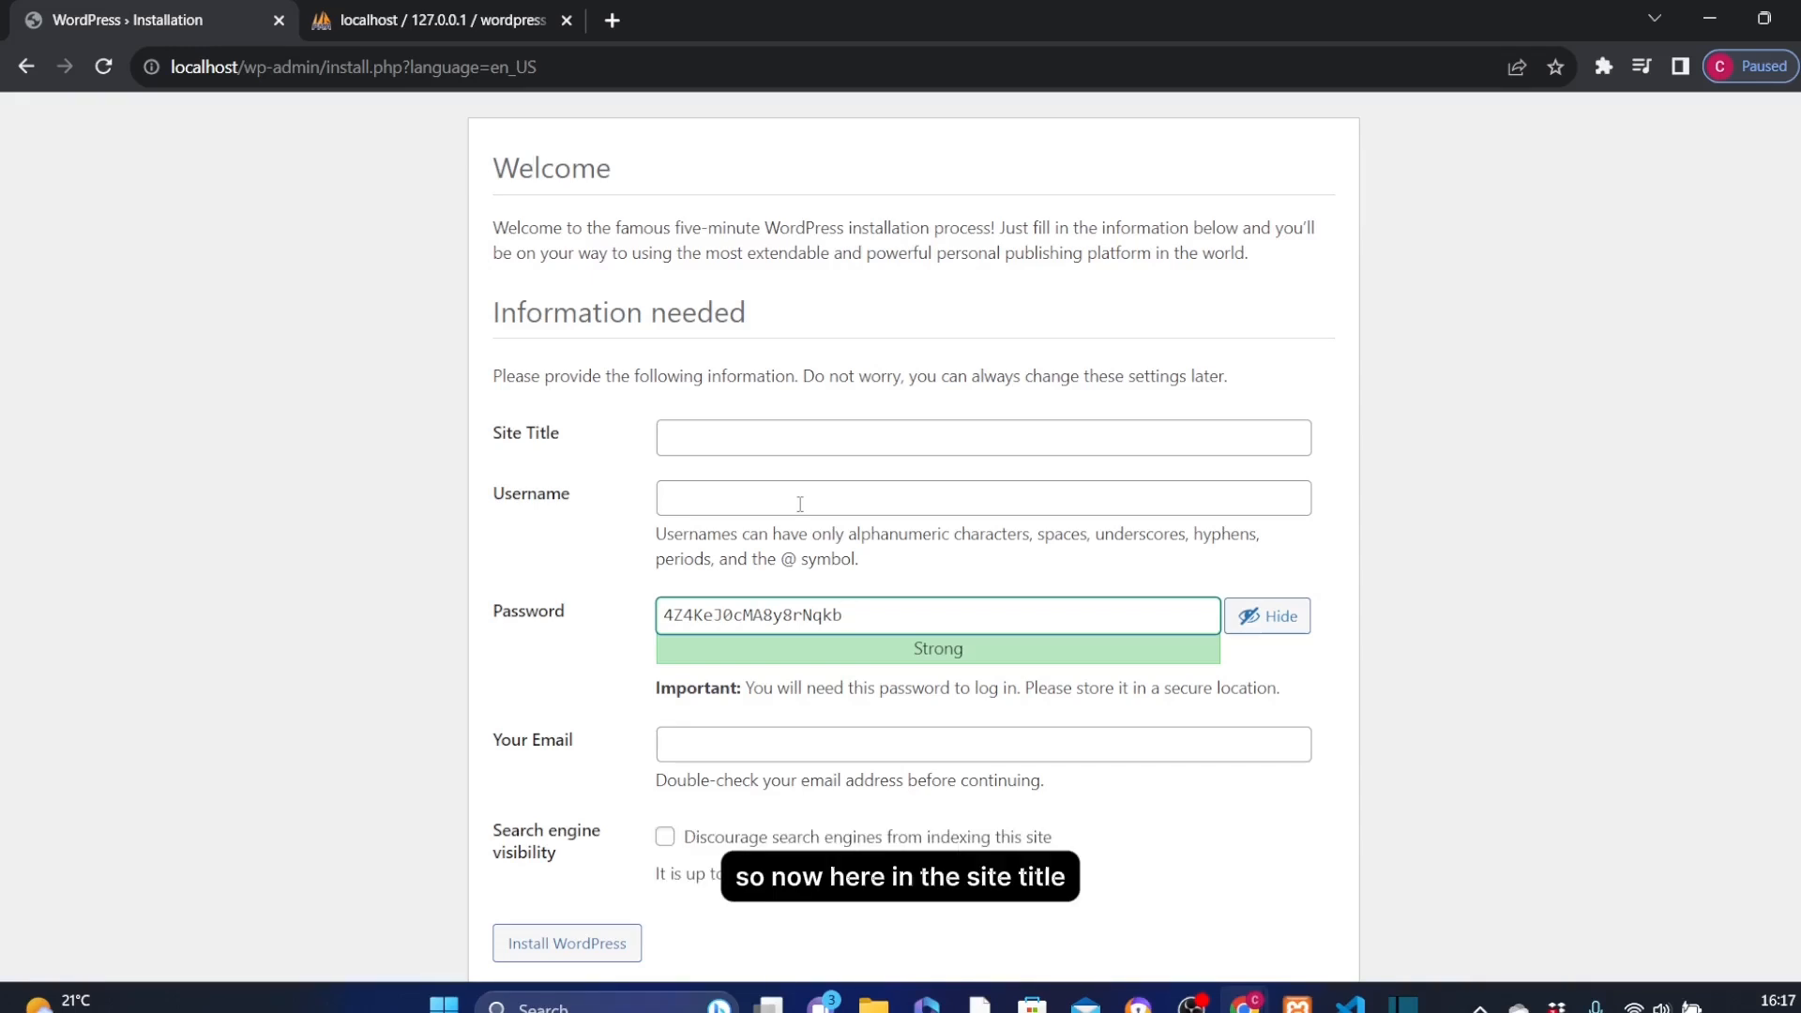
Enter 'Chinedu Dental Services' as the Site Title and admin as the Username.
left_click(697, 442)
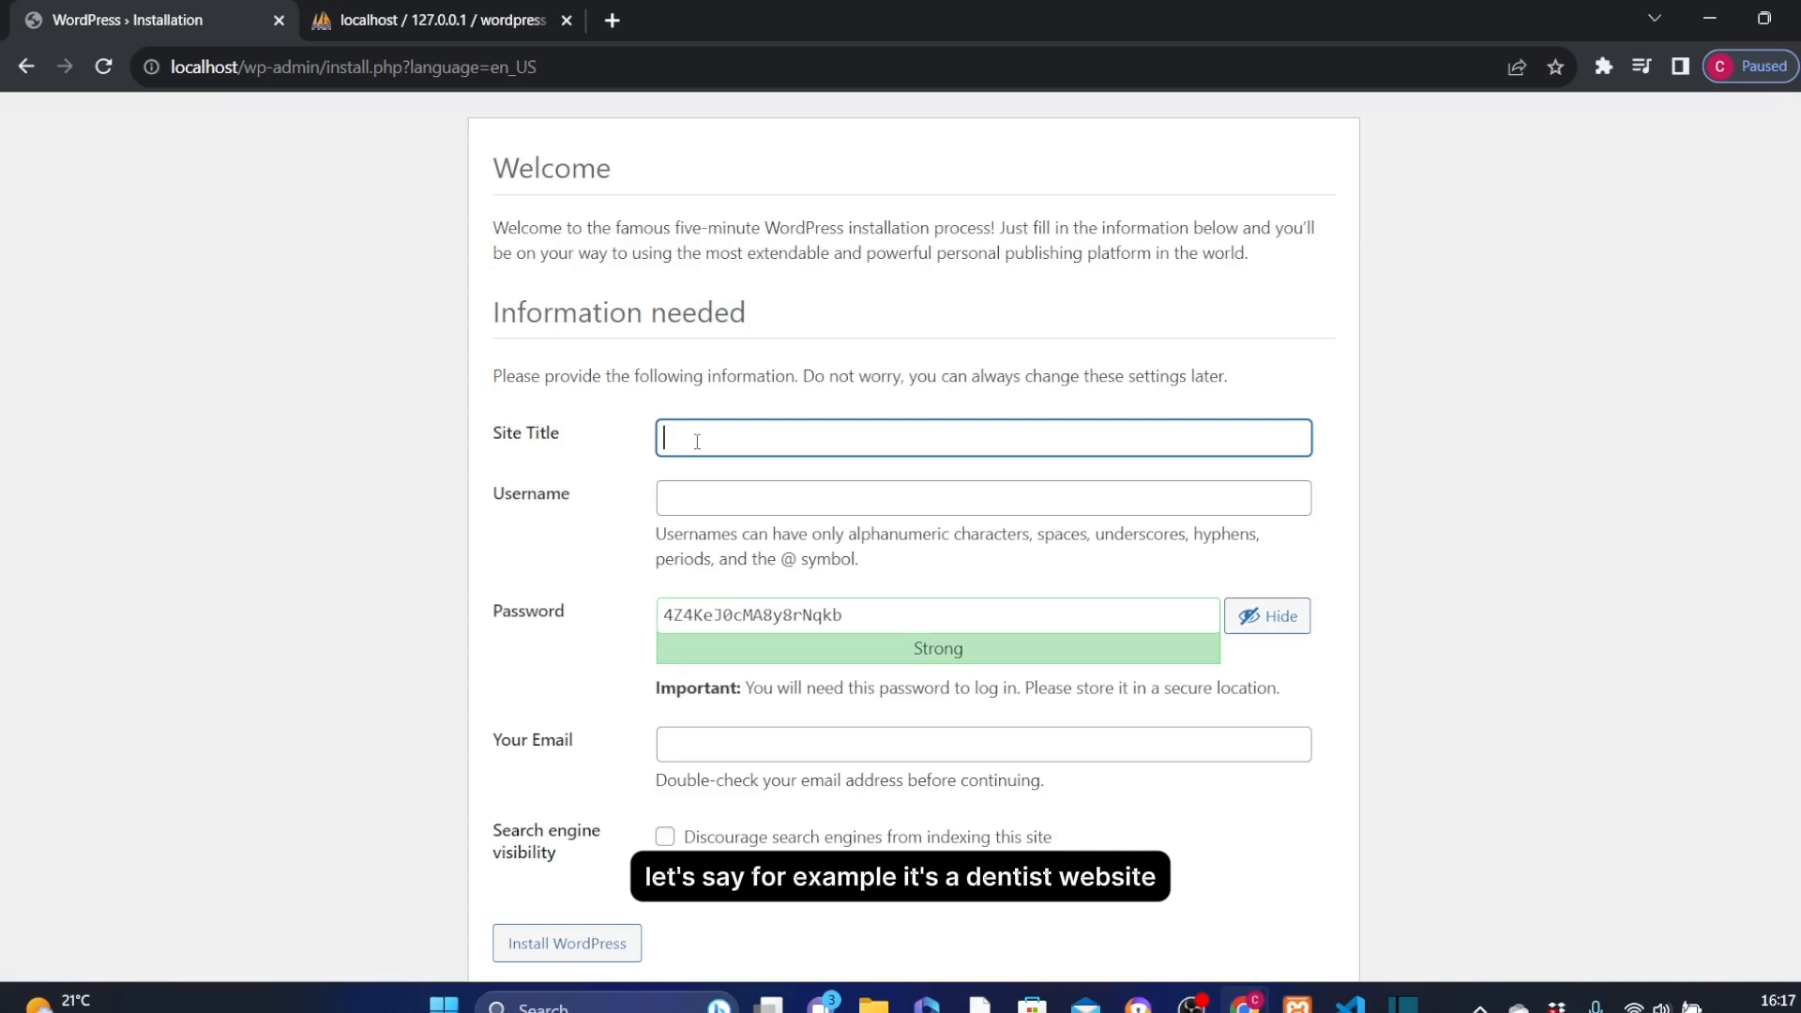
type("Ch")
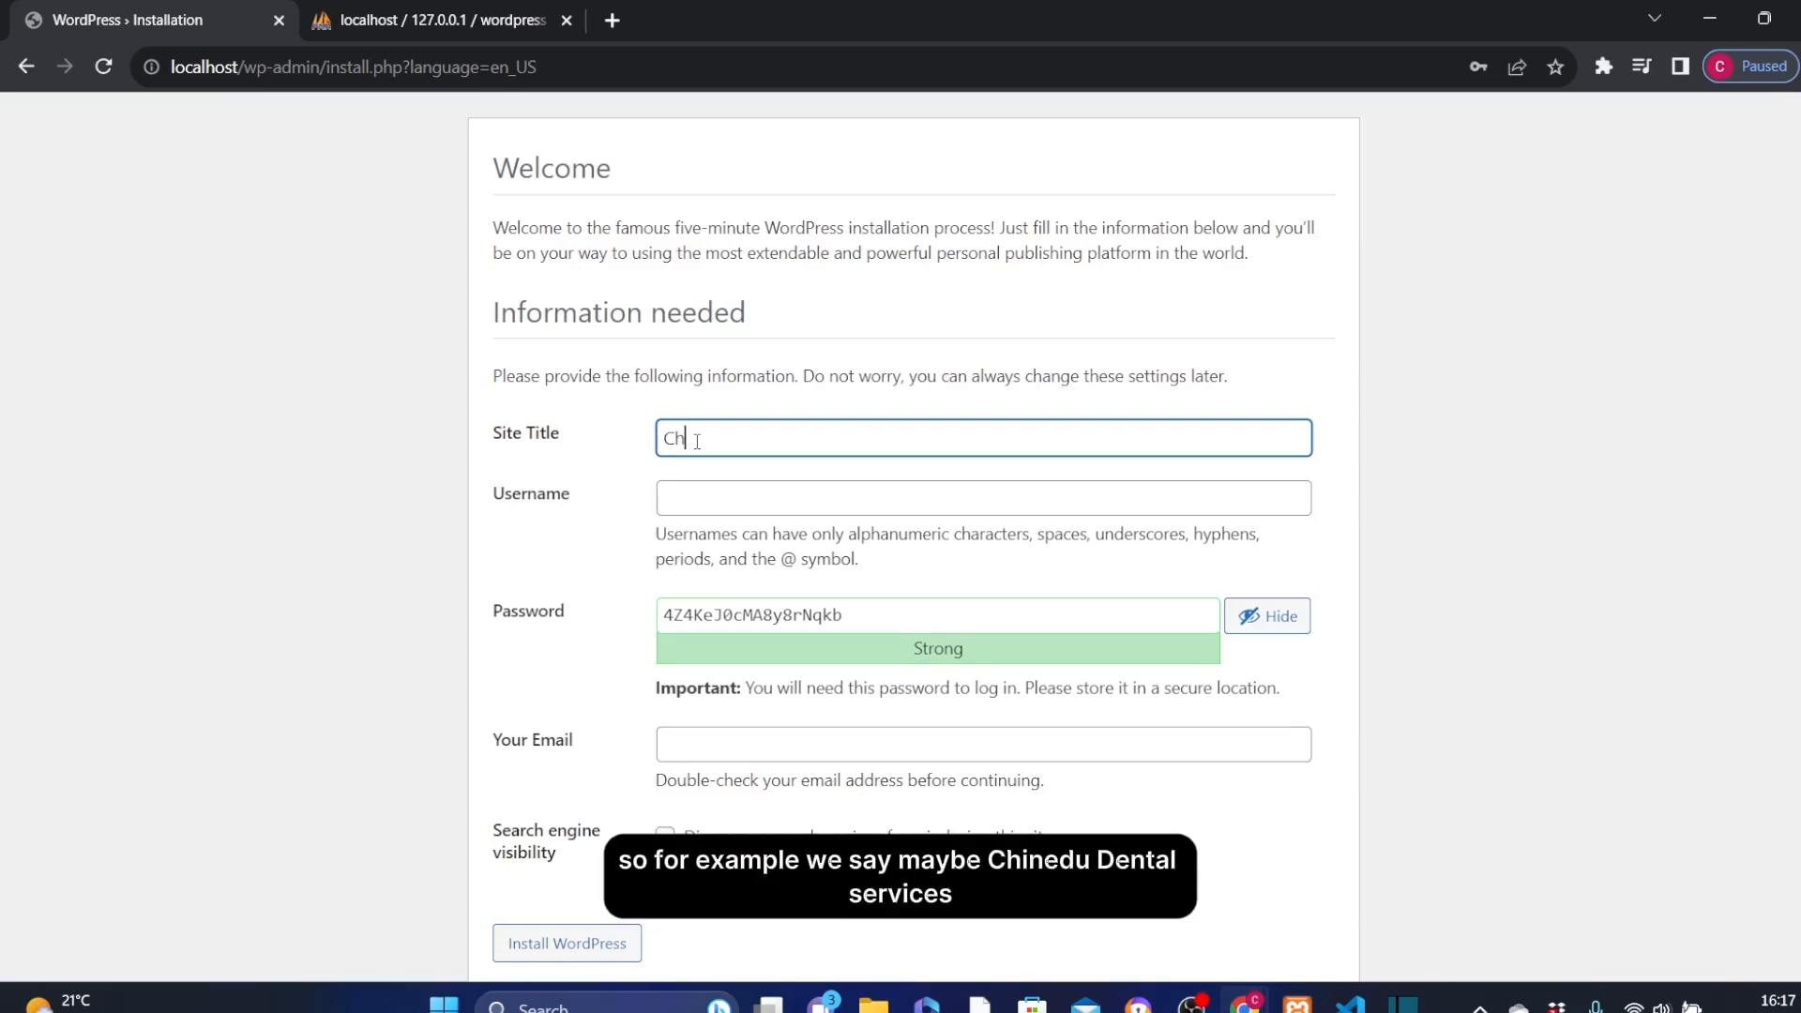
type("inedu Dental Services")
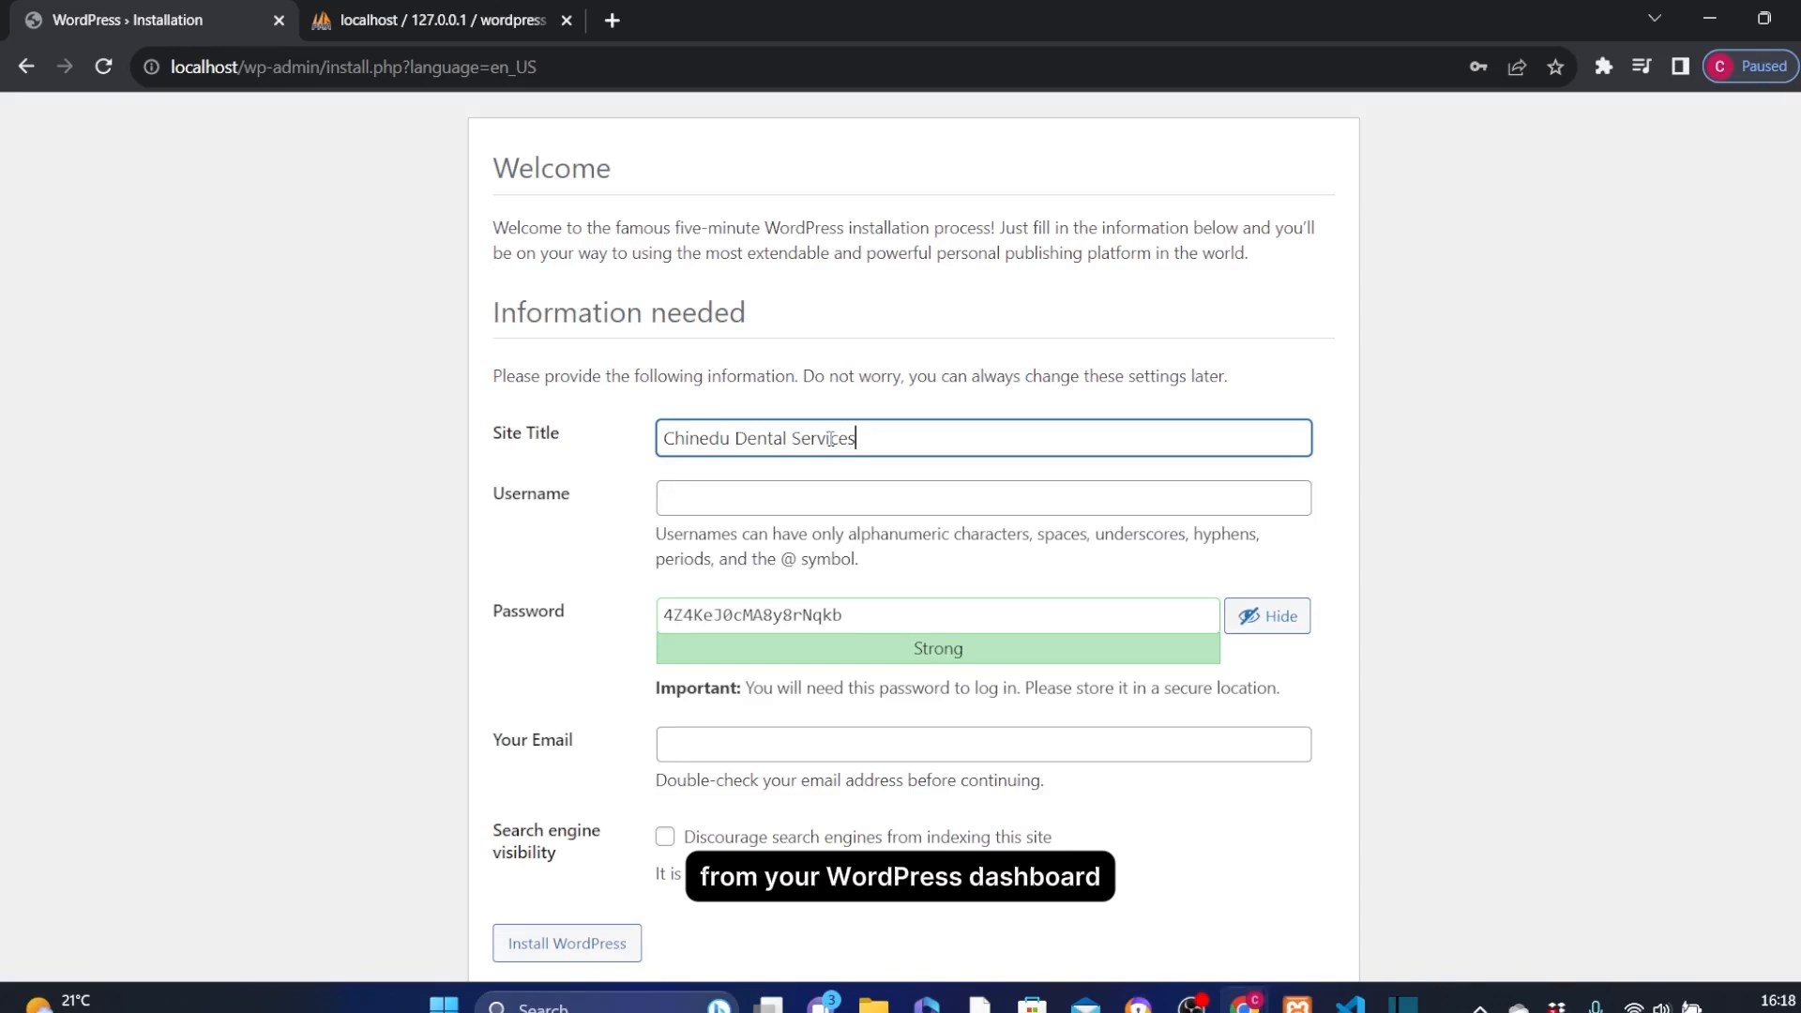
left_click(713, 501)
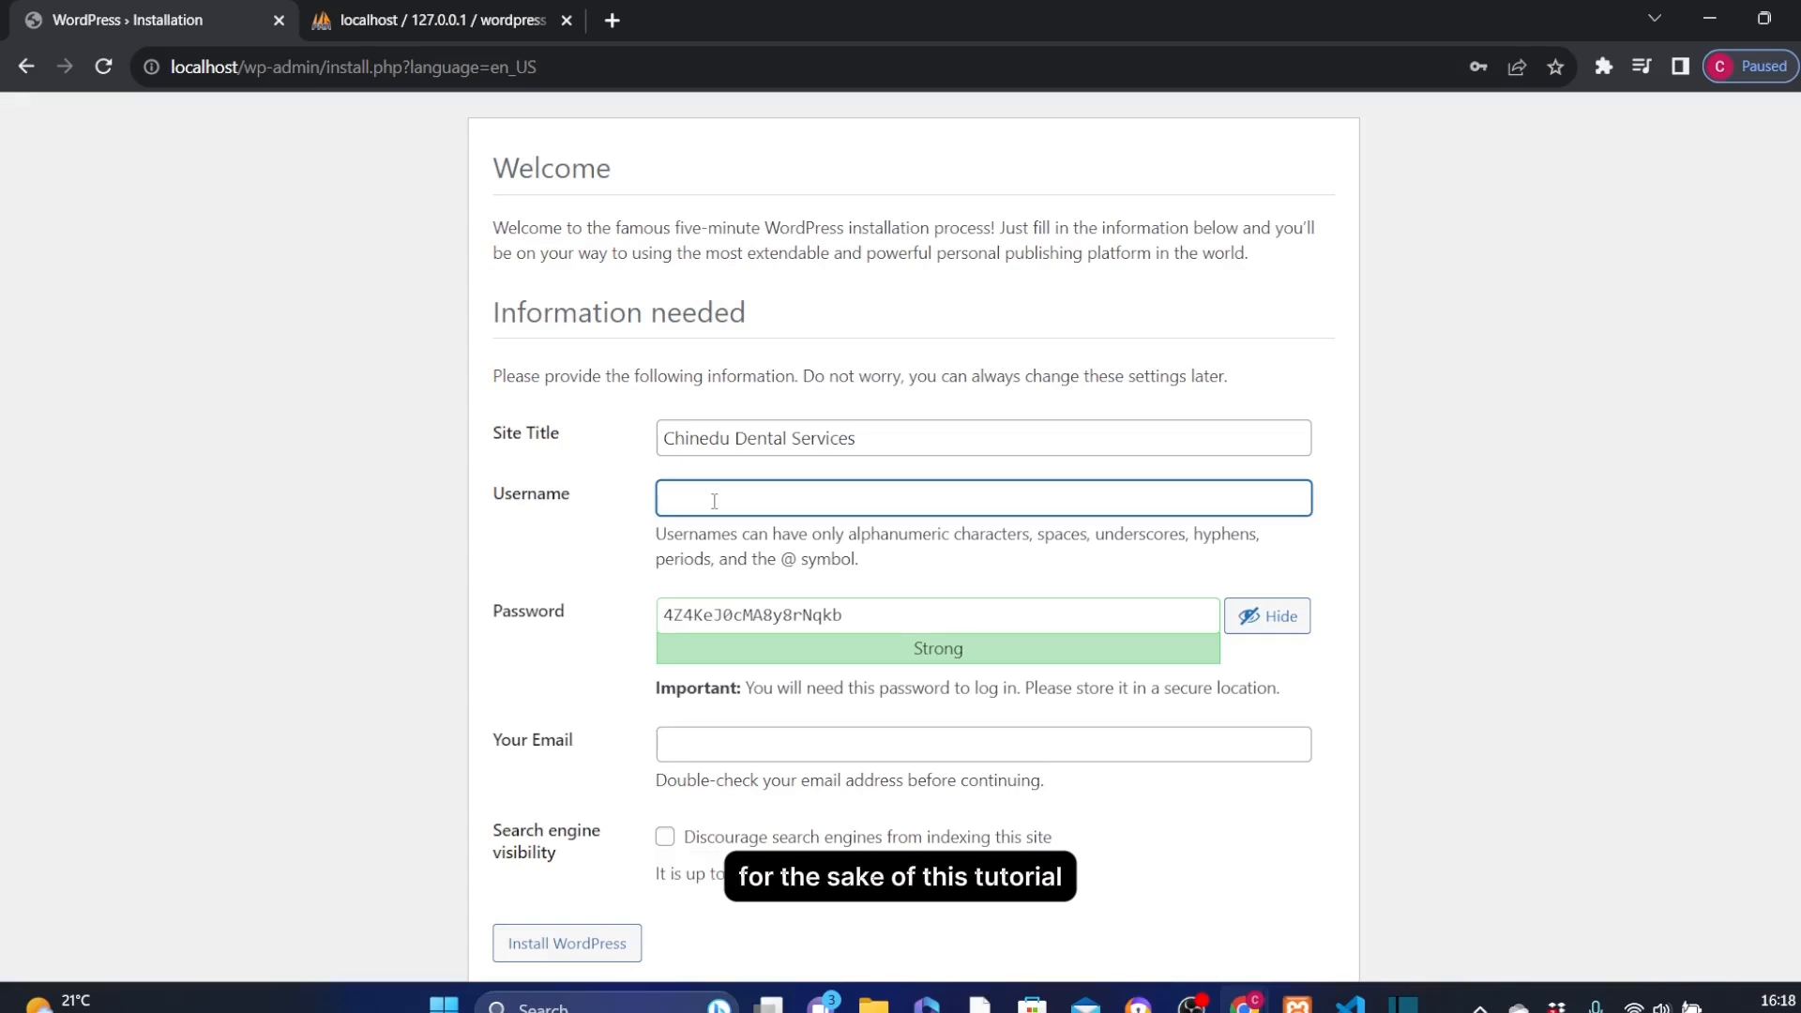
type("admin")
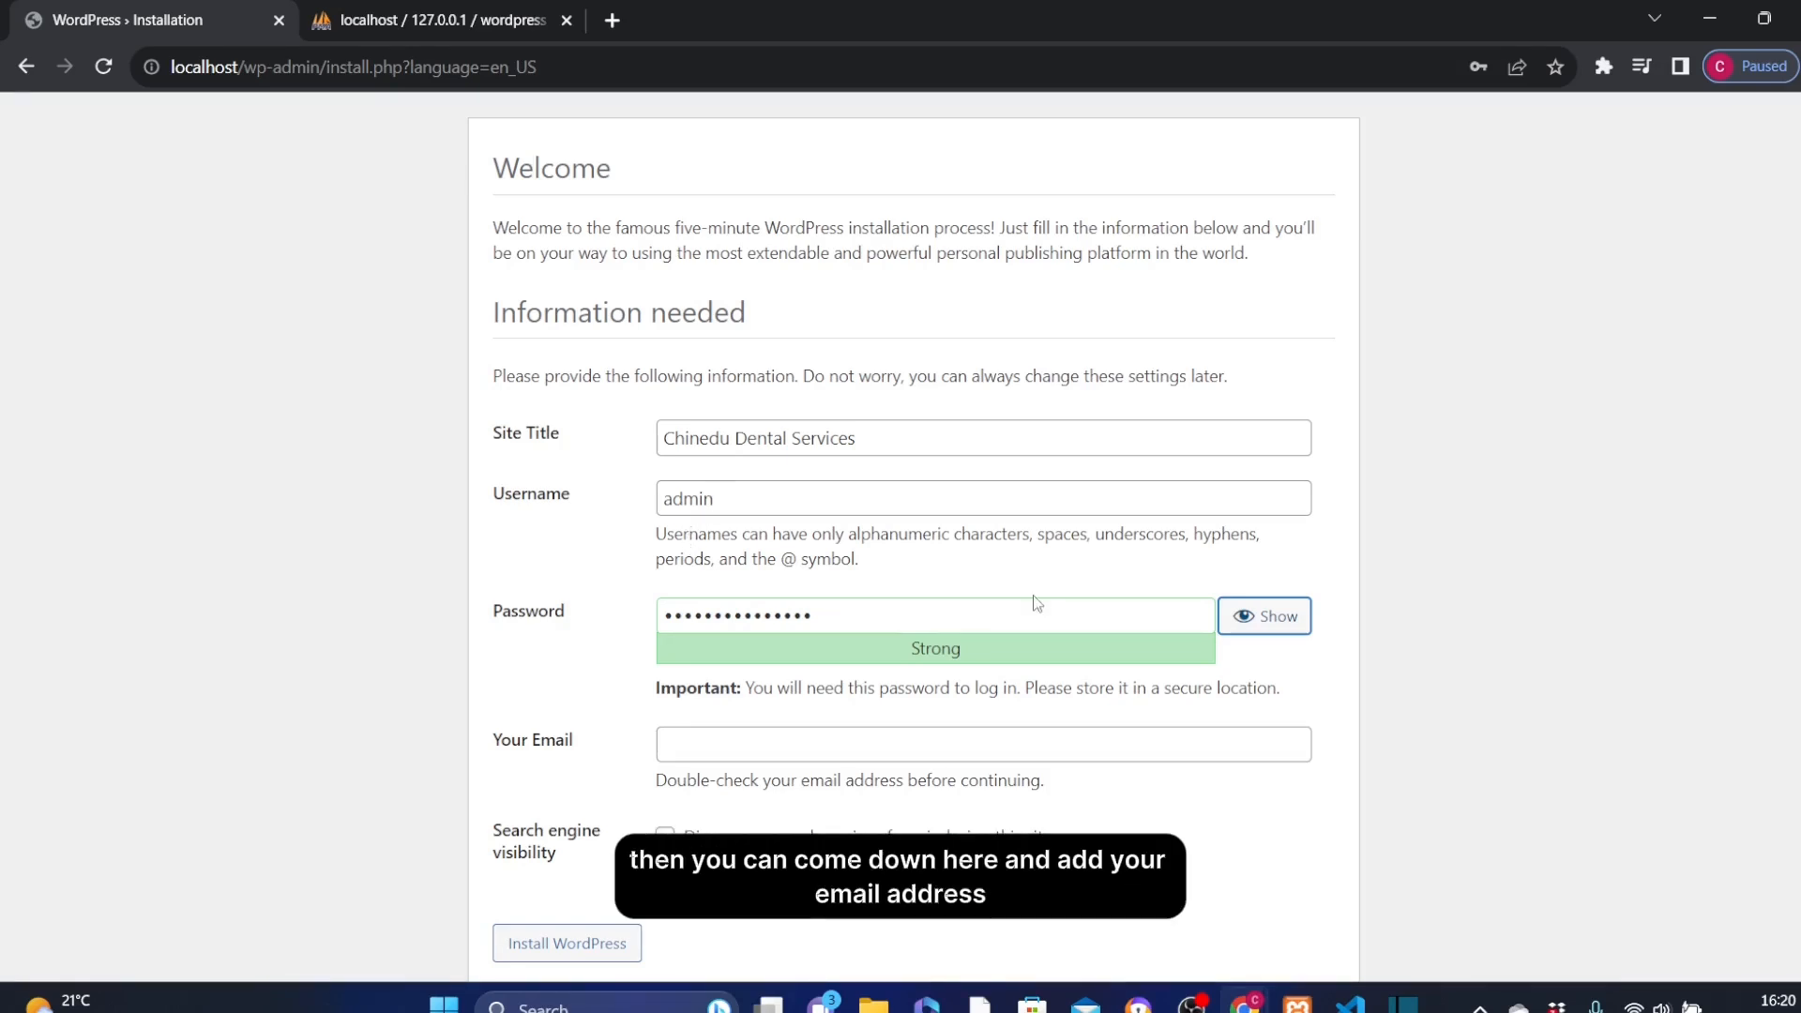
Paste the admin e-mail address into Your Email and scroll down to the Install button.
left_click(711, 744)
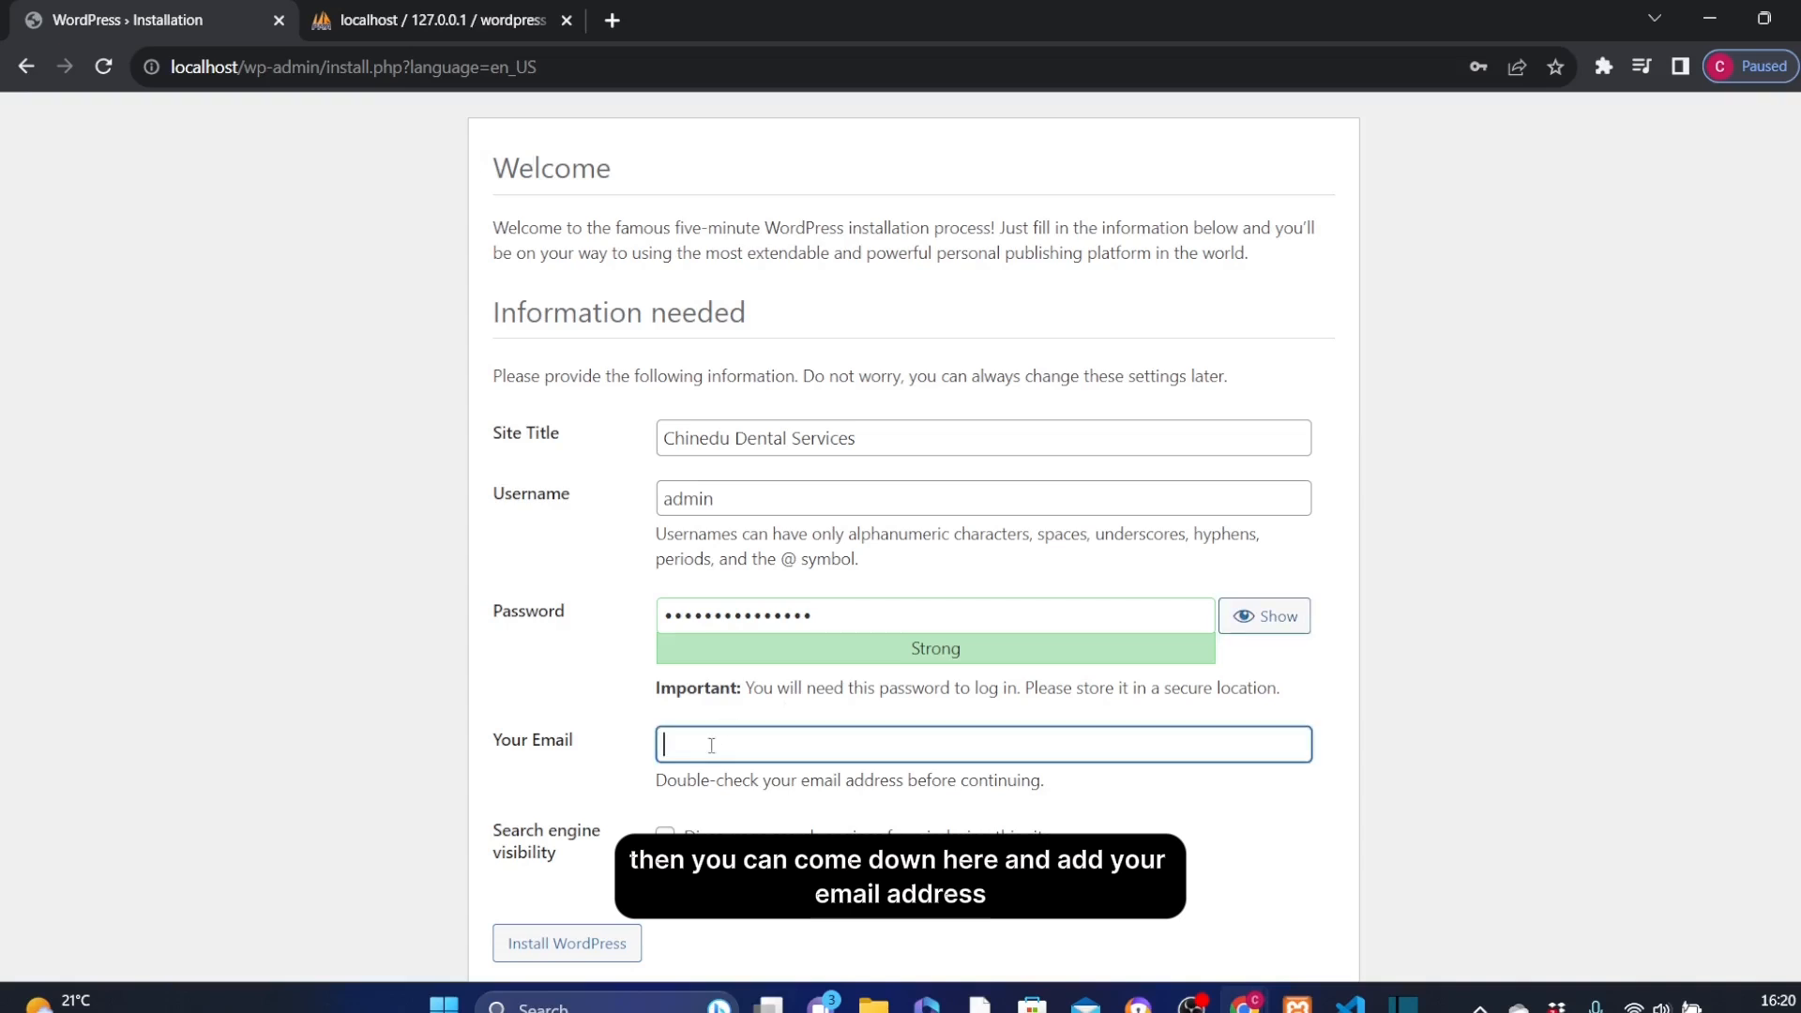
key("ctrl+v")
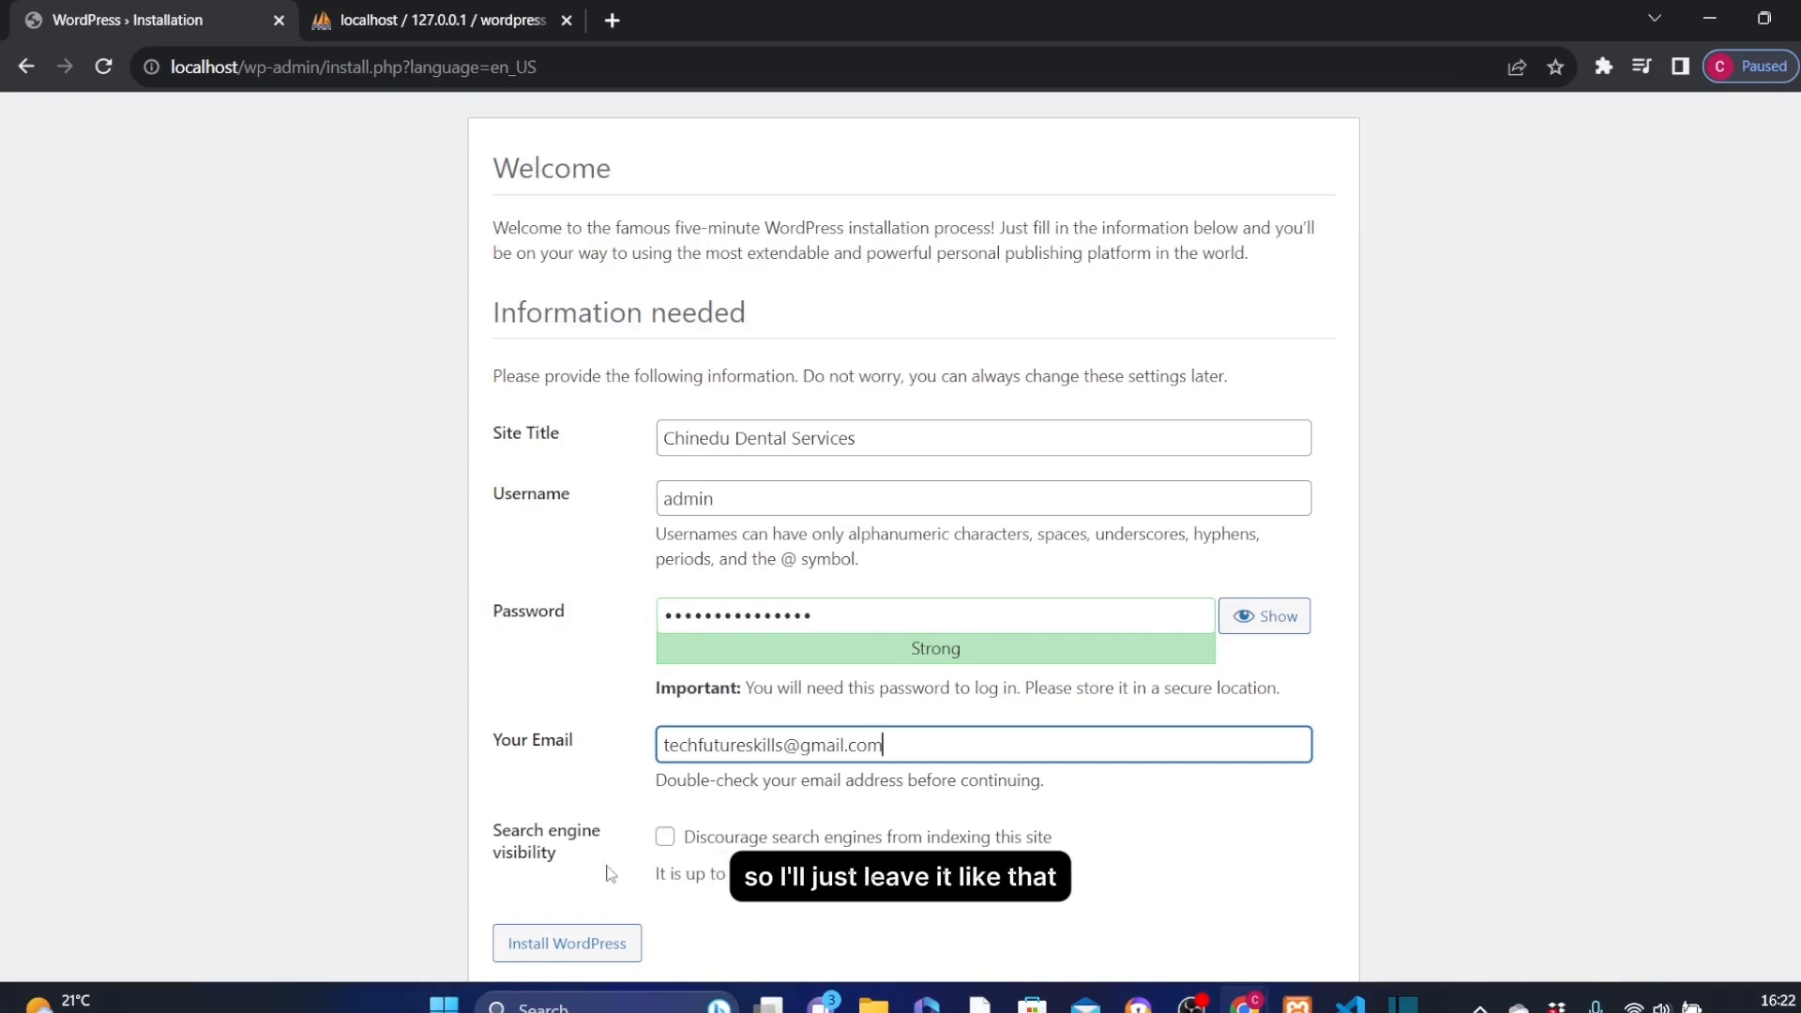
scroll(738, 909, "down", 1)
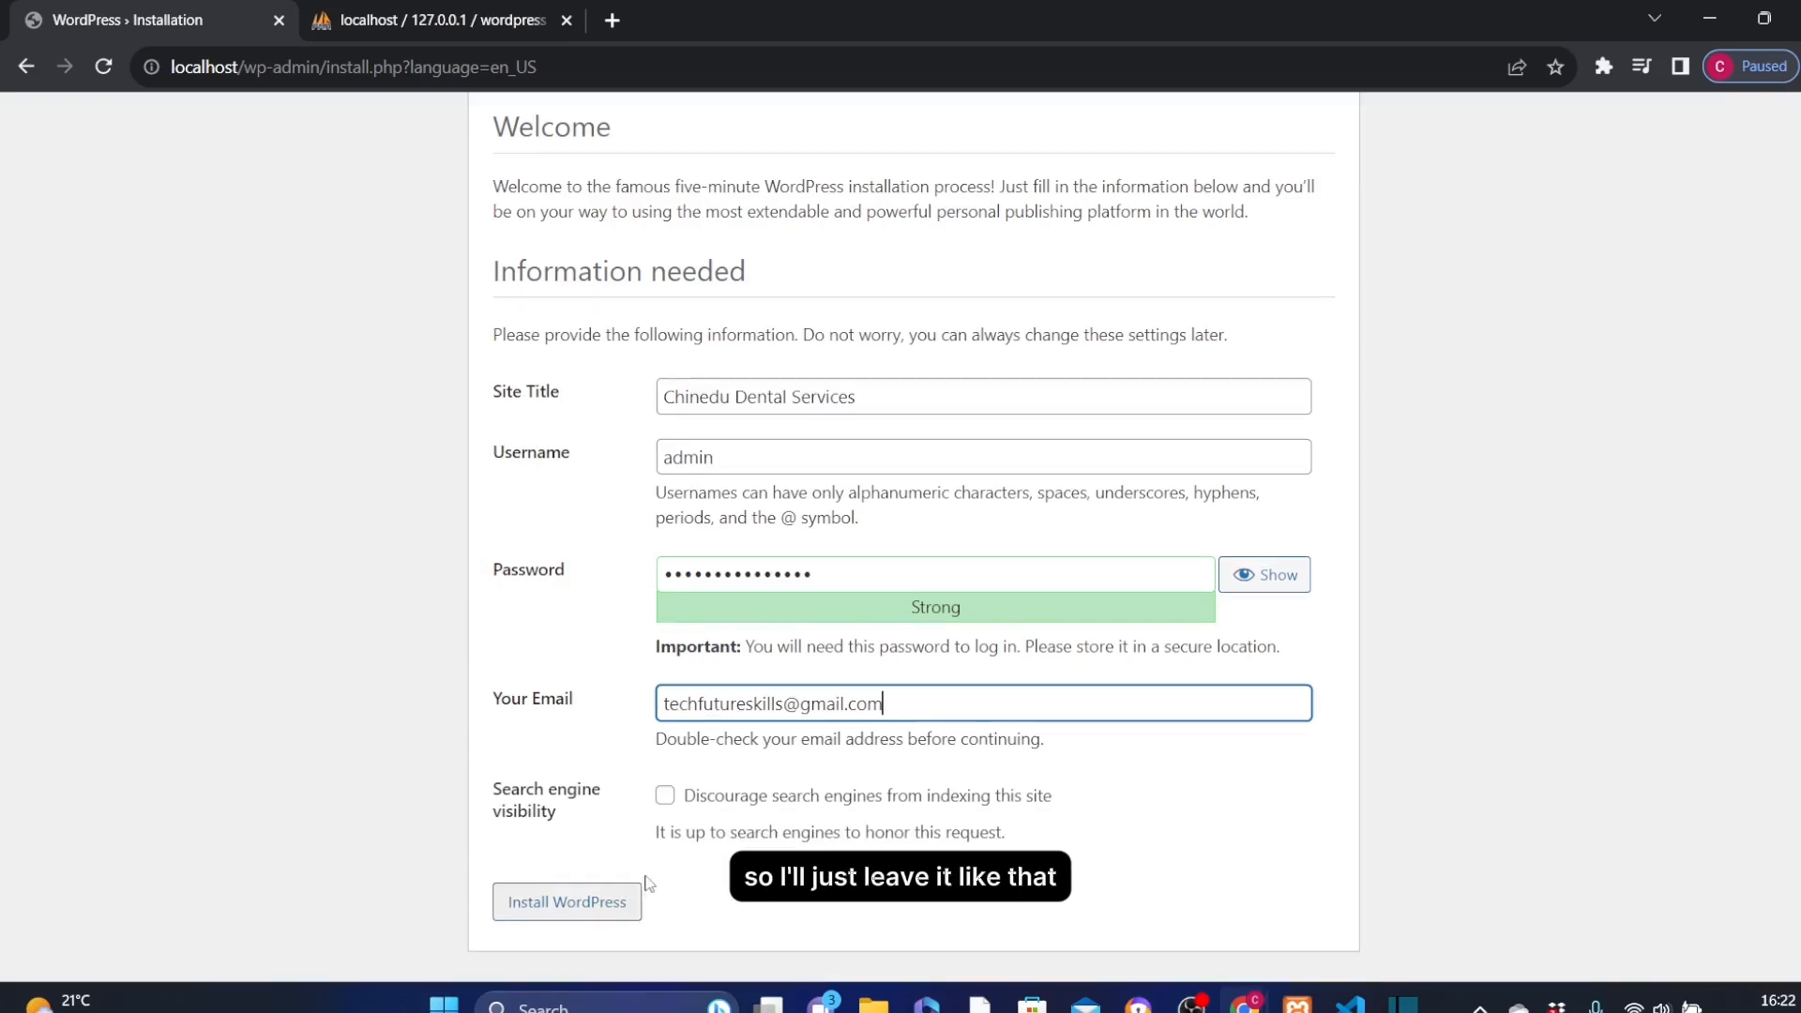
Run the installation until the Success page confirms username admin, then open a new tab.
left_click(597, 900)
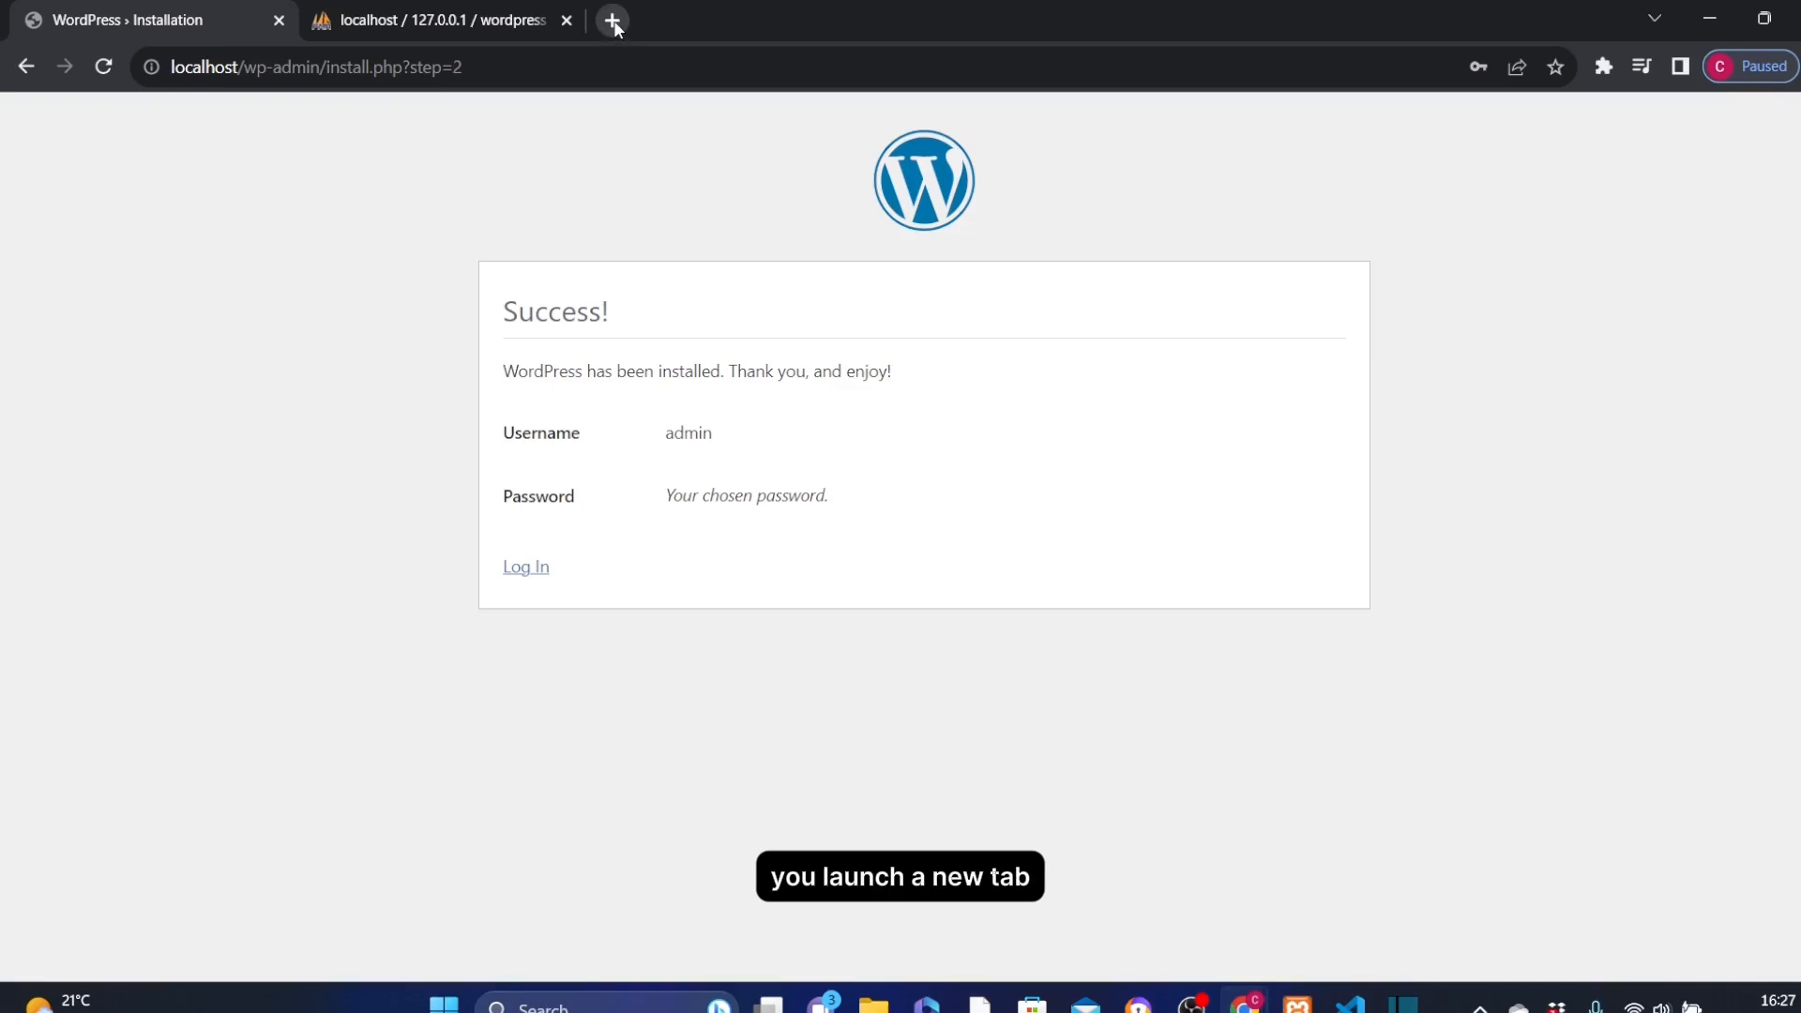
left_click(612, 20)
Load localhost/wp-admin in the new tab to bring up the WordPress login page.
left_click(503, 73)
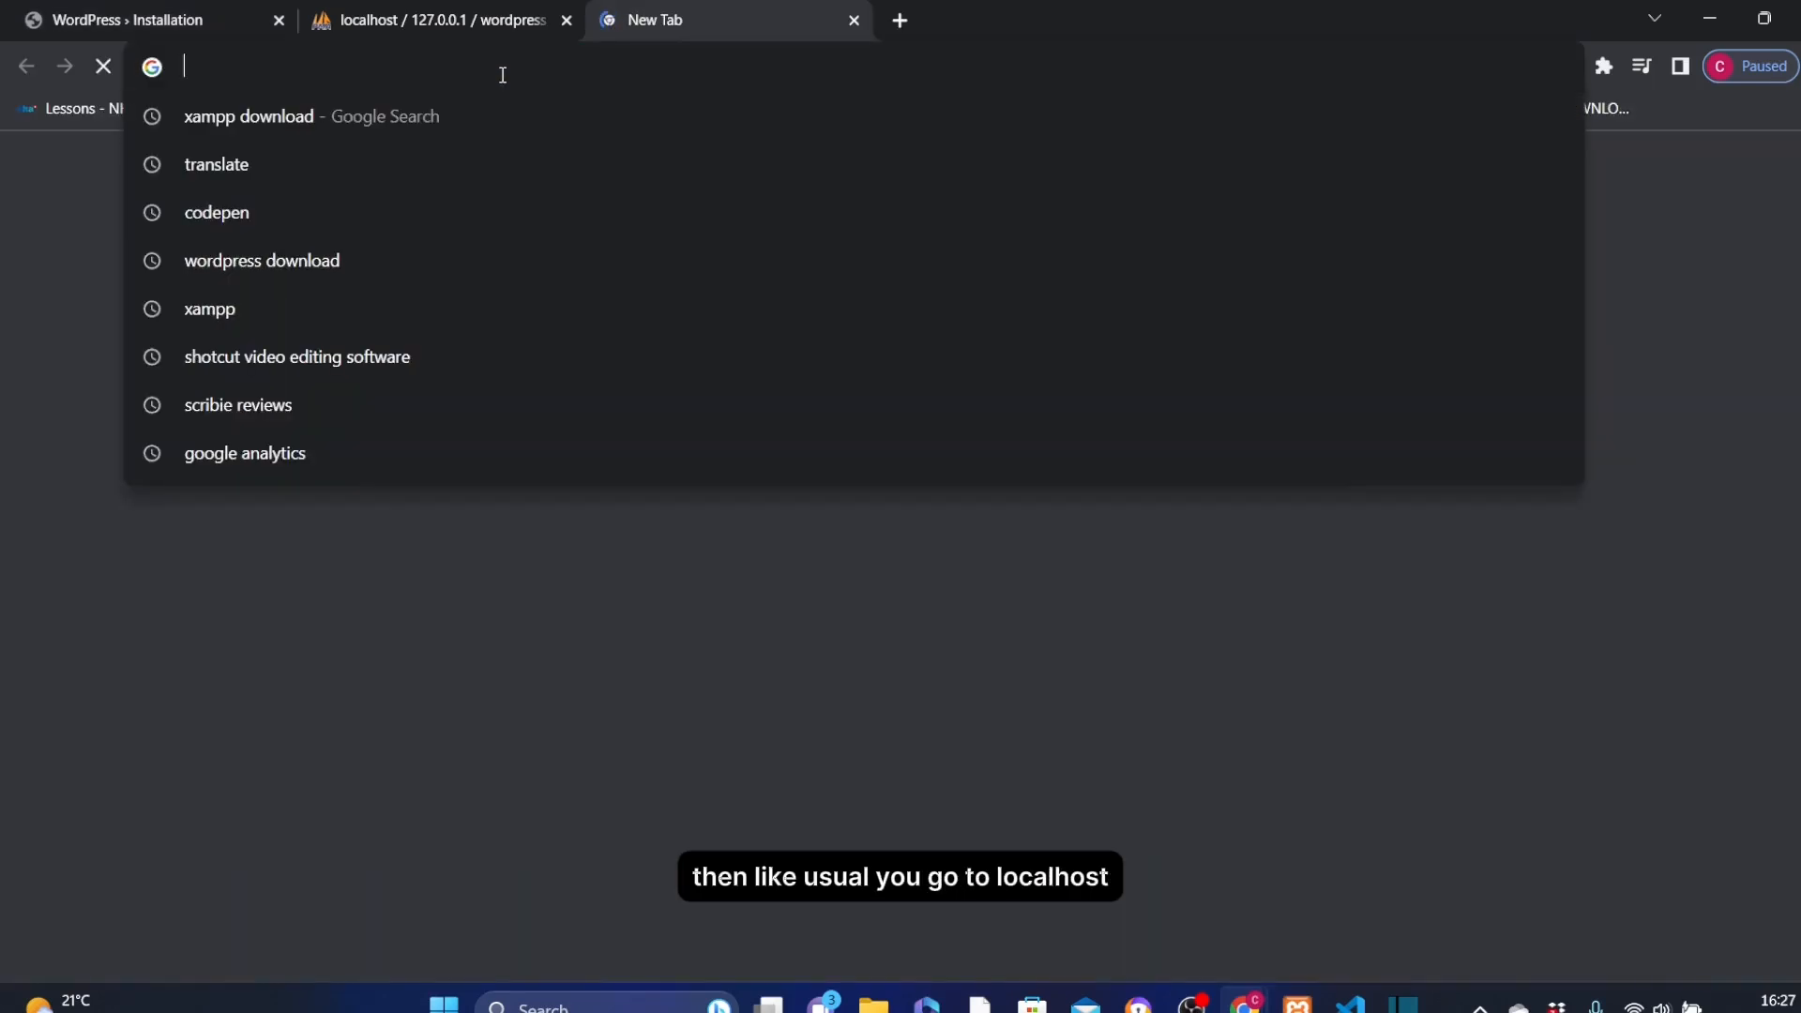
type("localhost")
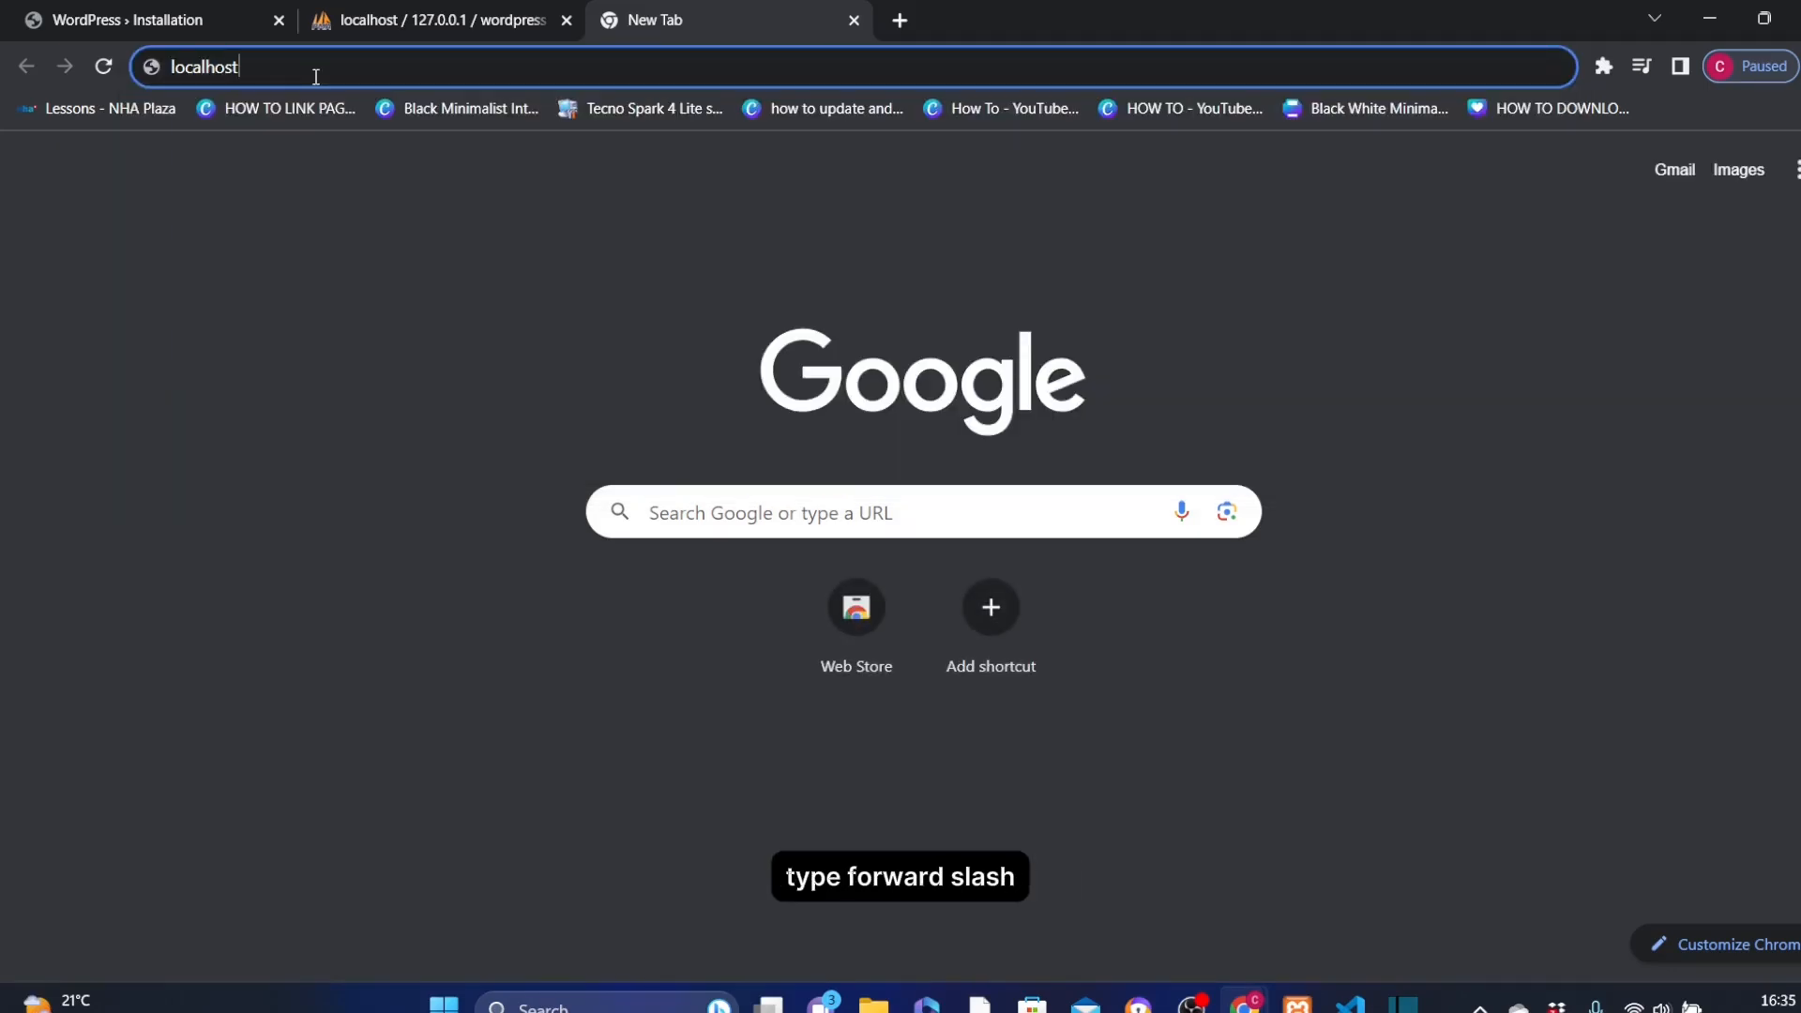
type("/")
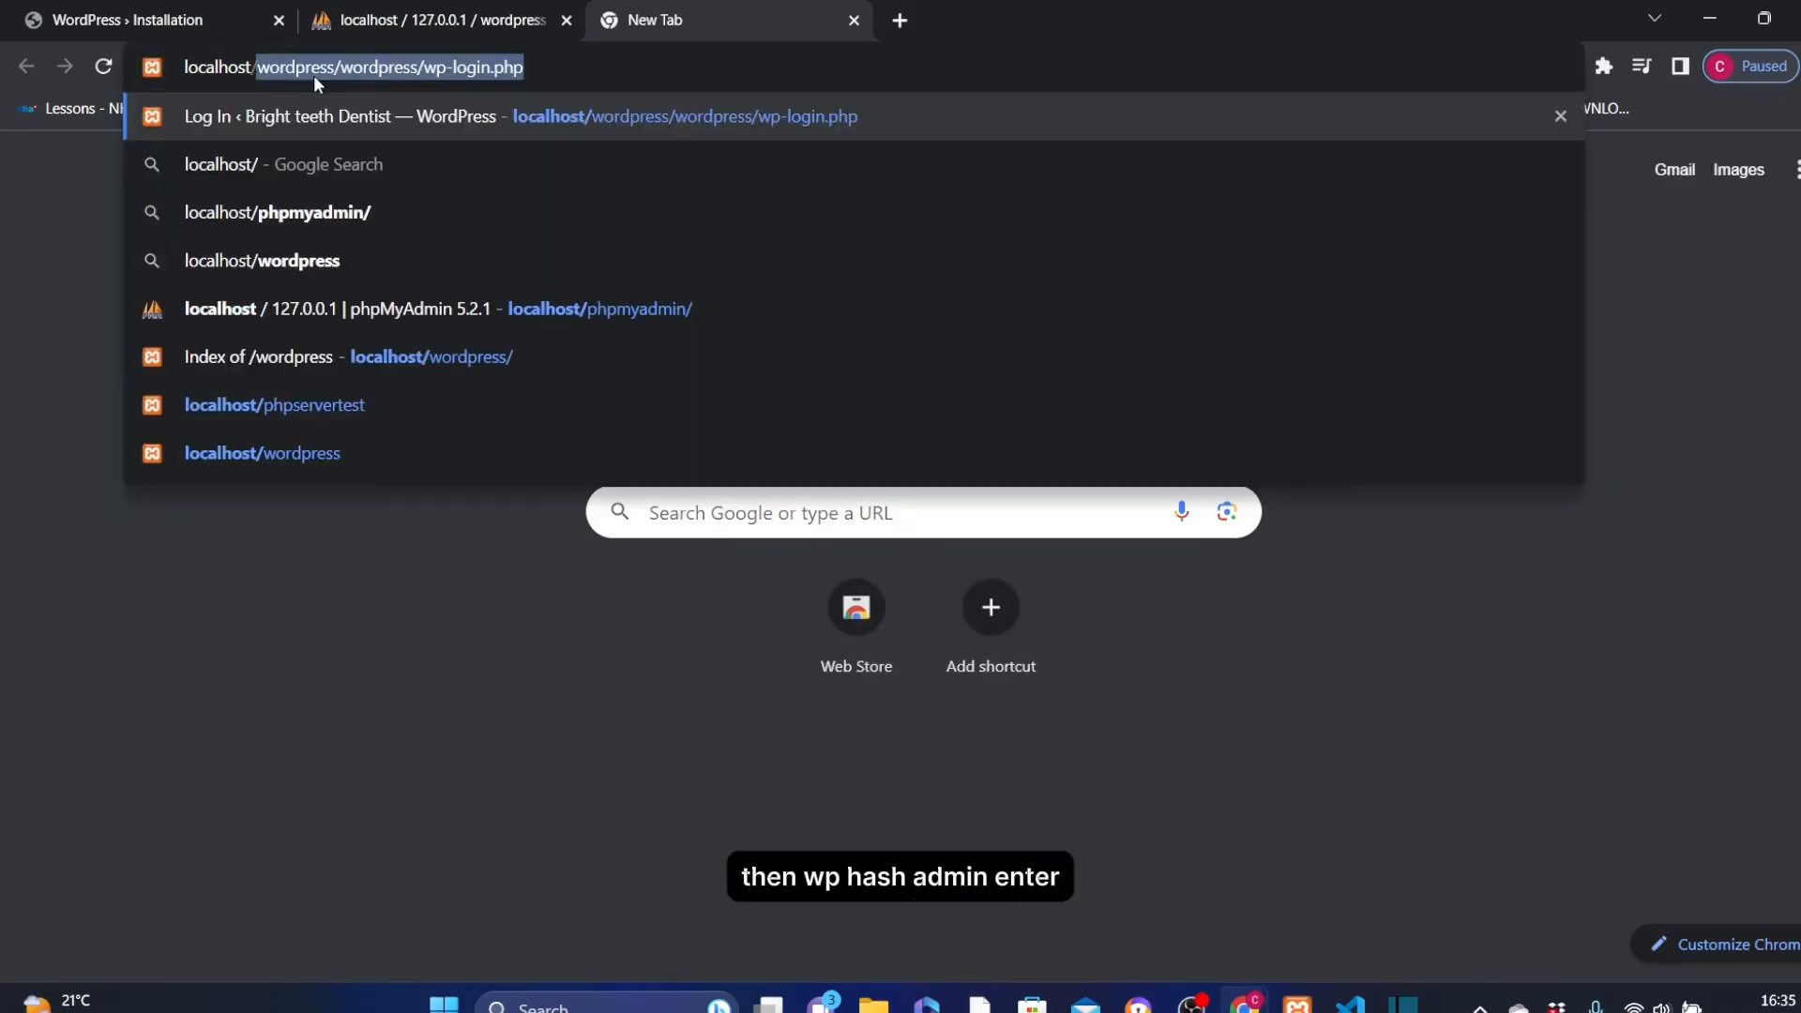
type("wp-")
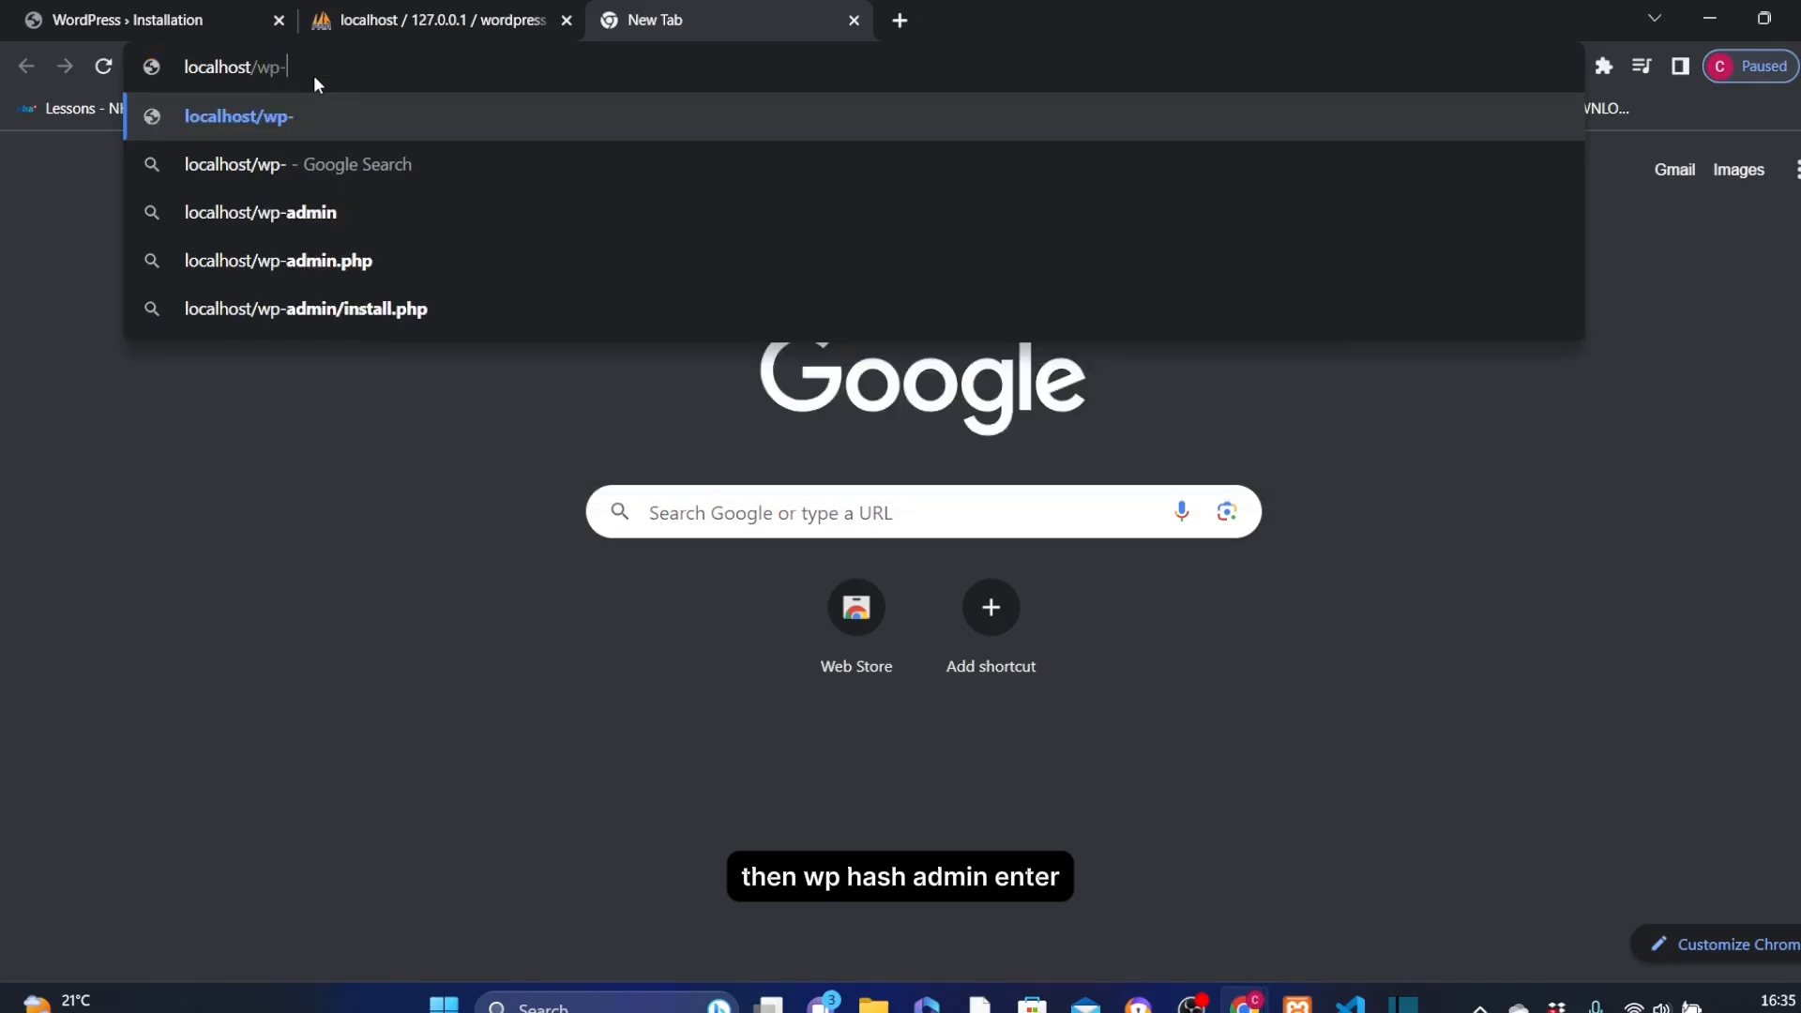
type("admin")
key("Return")
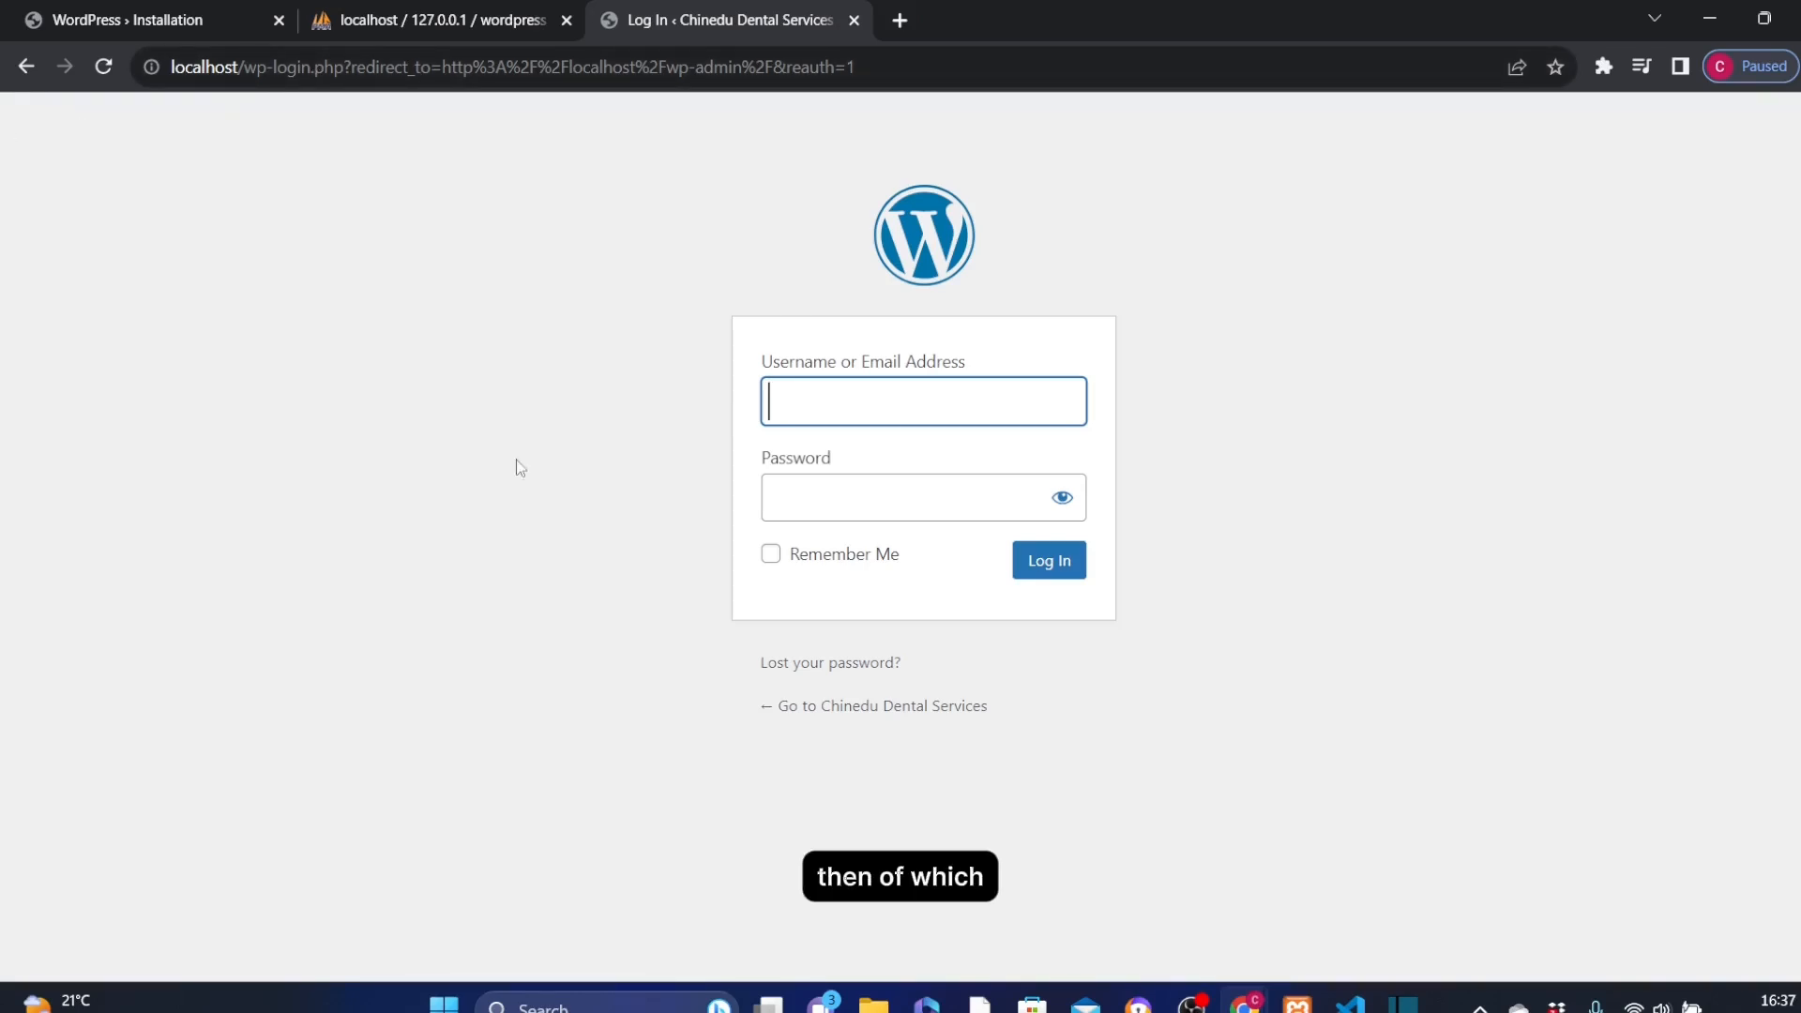
From the Success page's Log In link, sign in as admin with the account password.
left_click(125, 21)
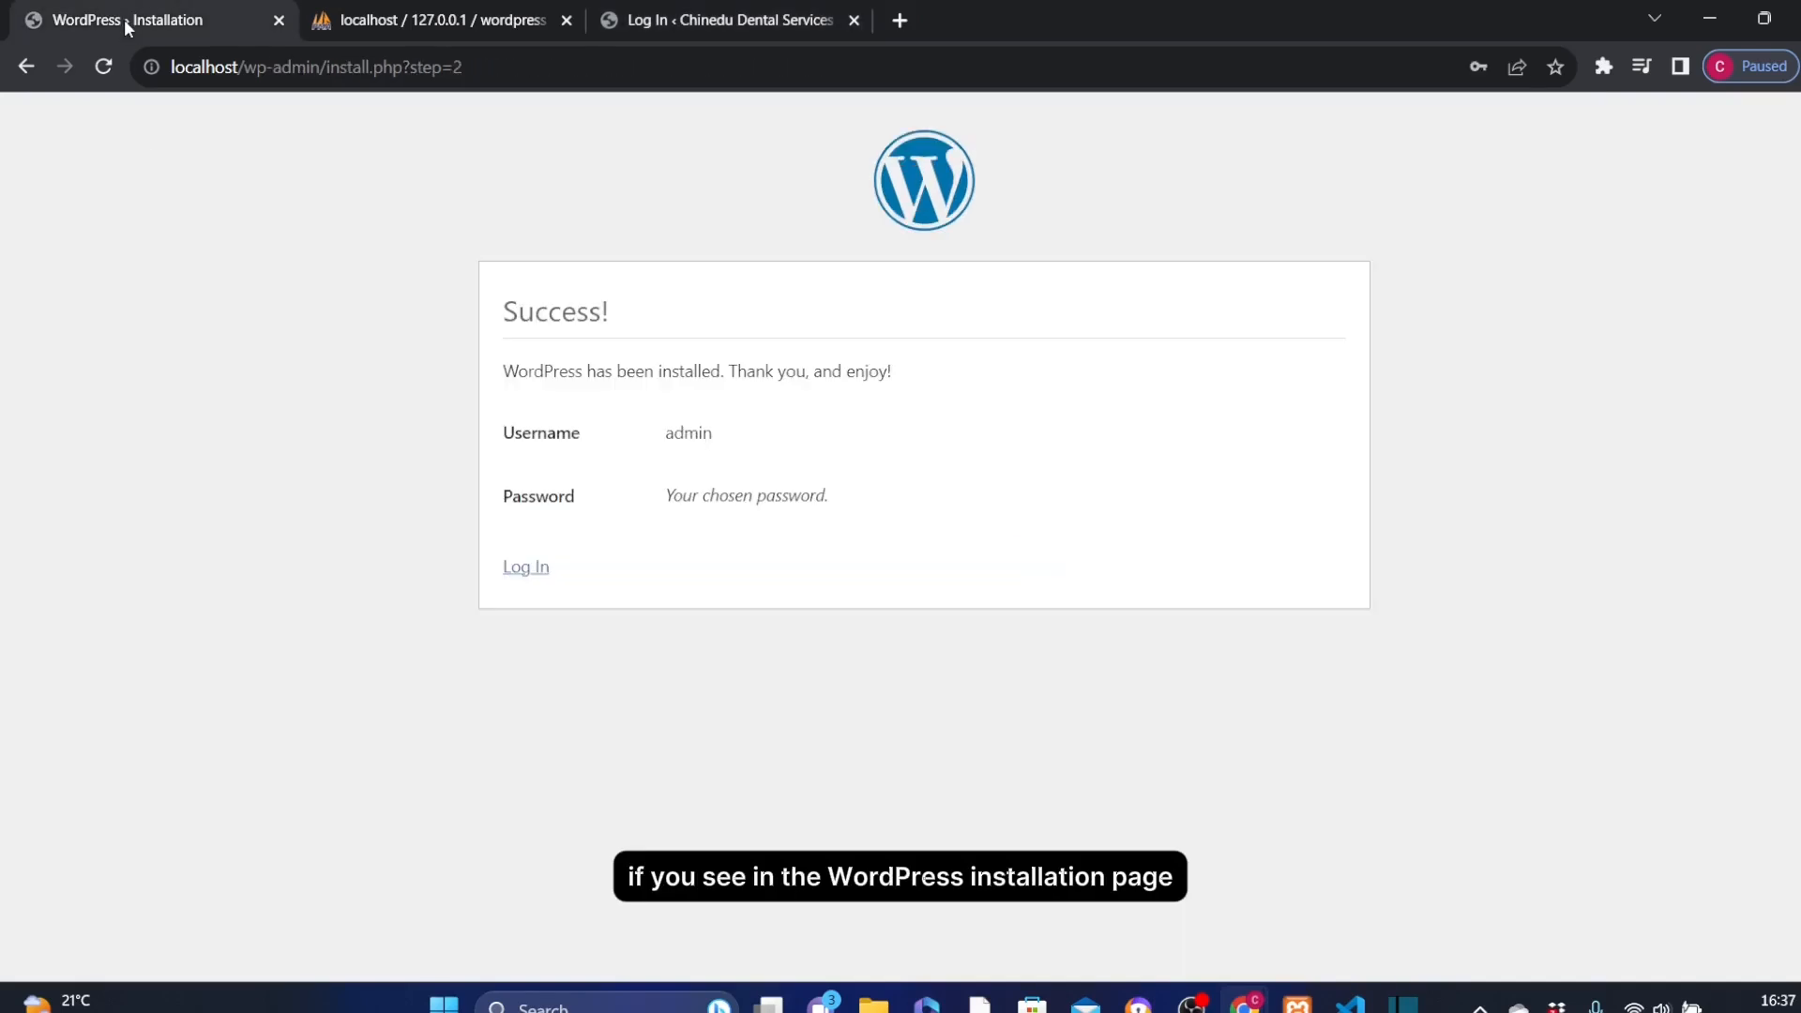
left_click(528, 568)
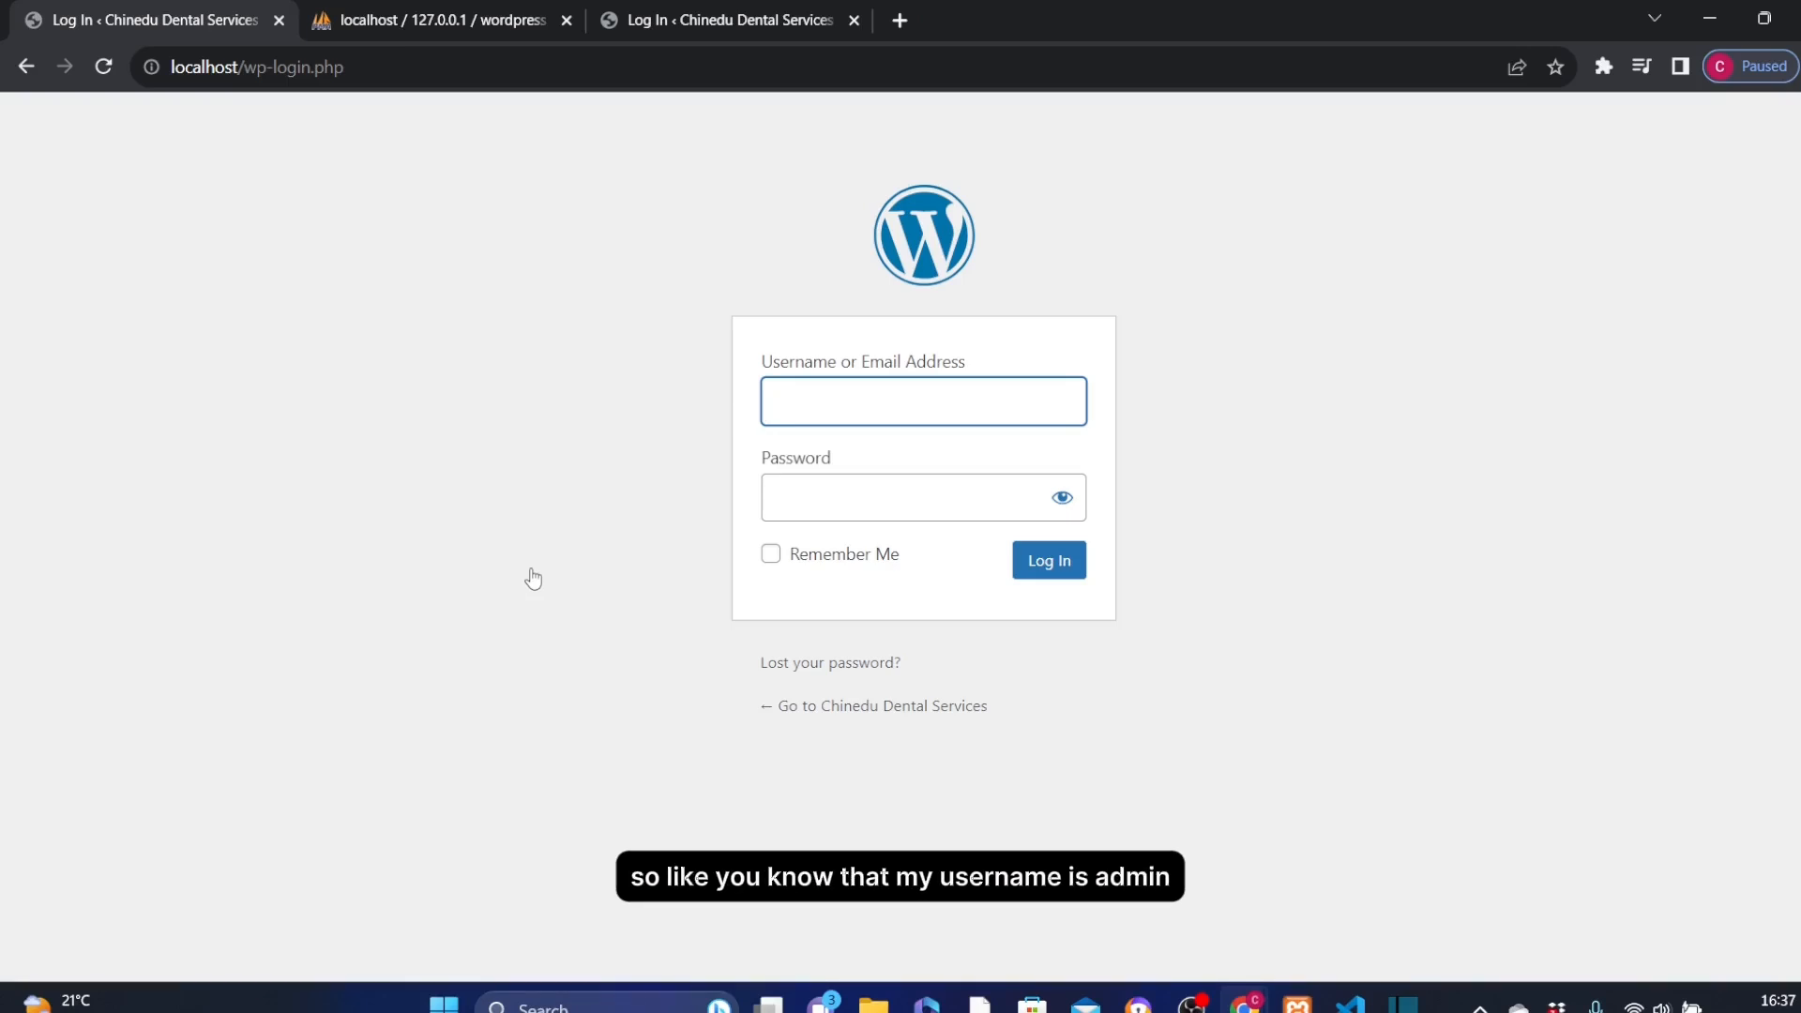
type("admin")
key("Tab")
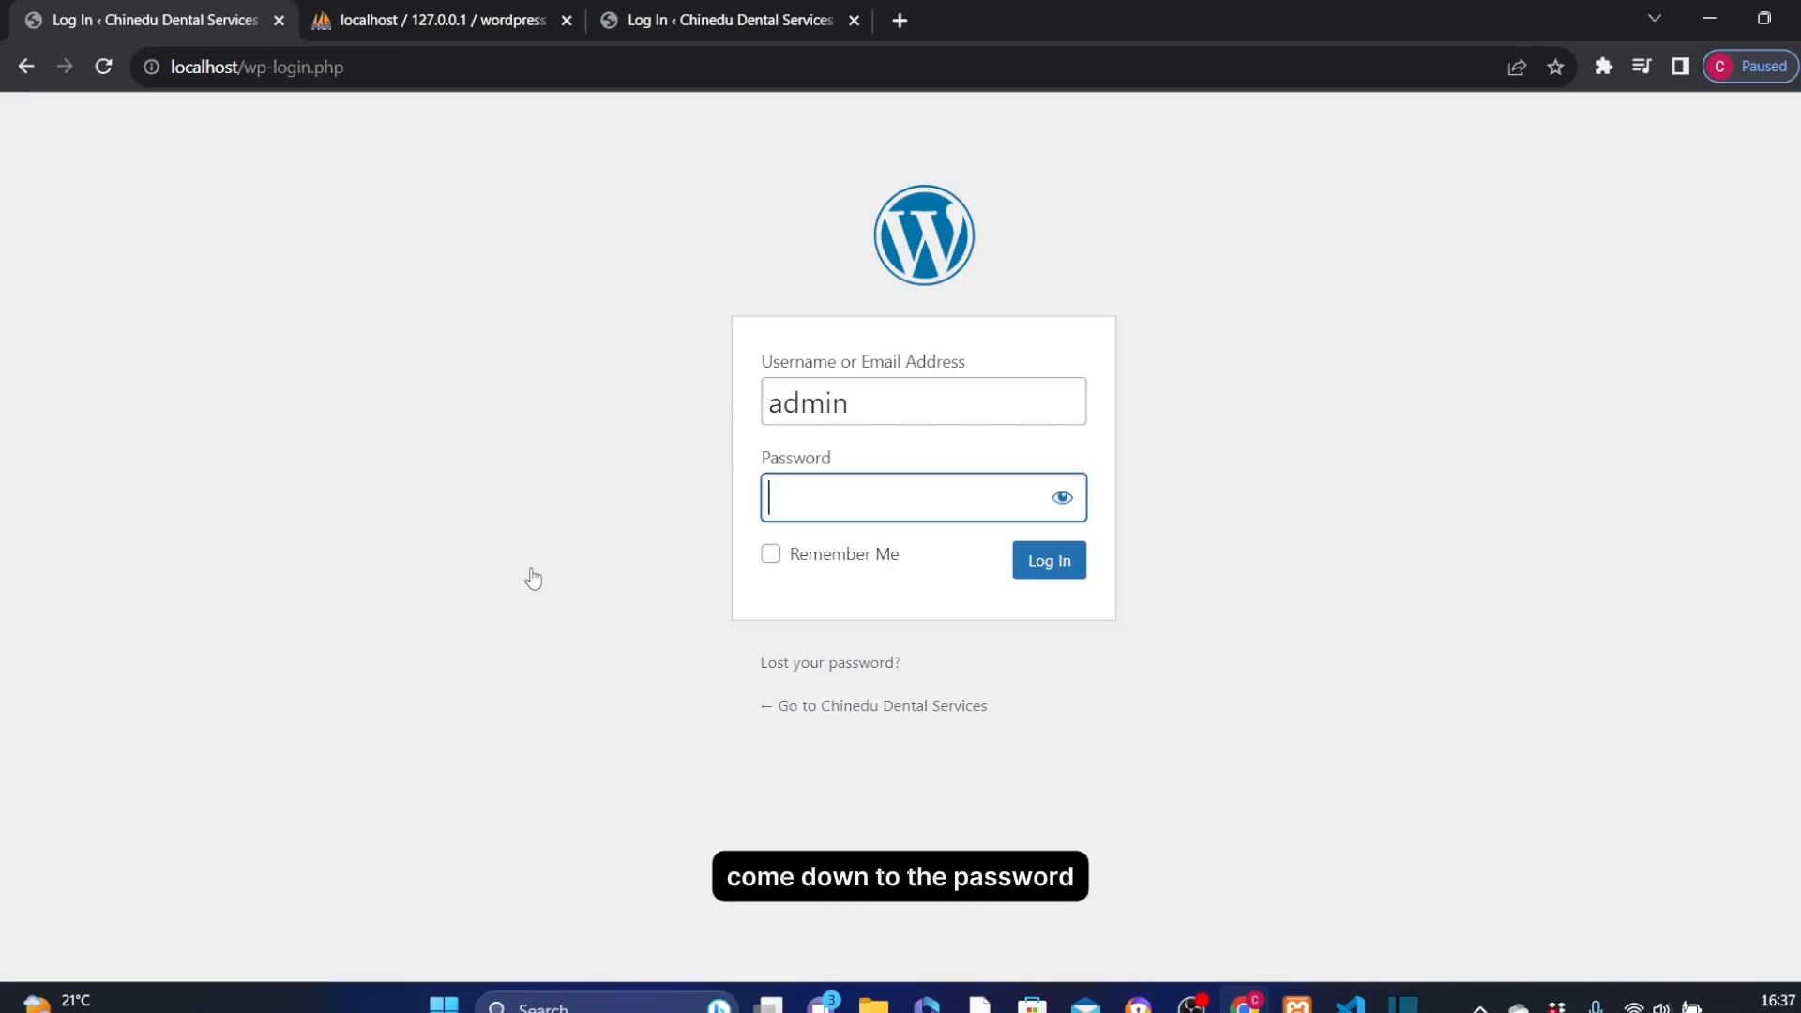
type("•••••••••••••••")
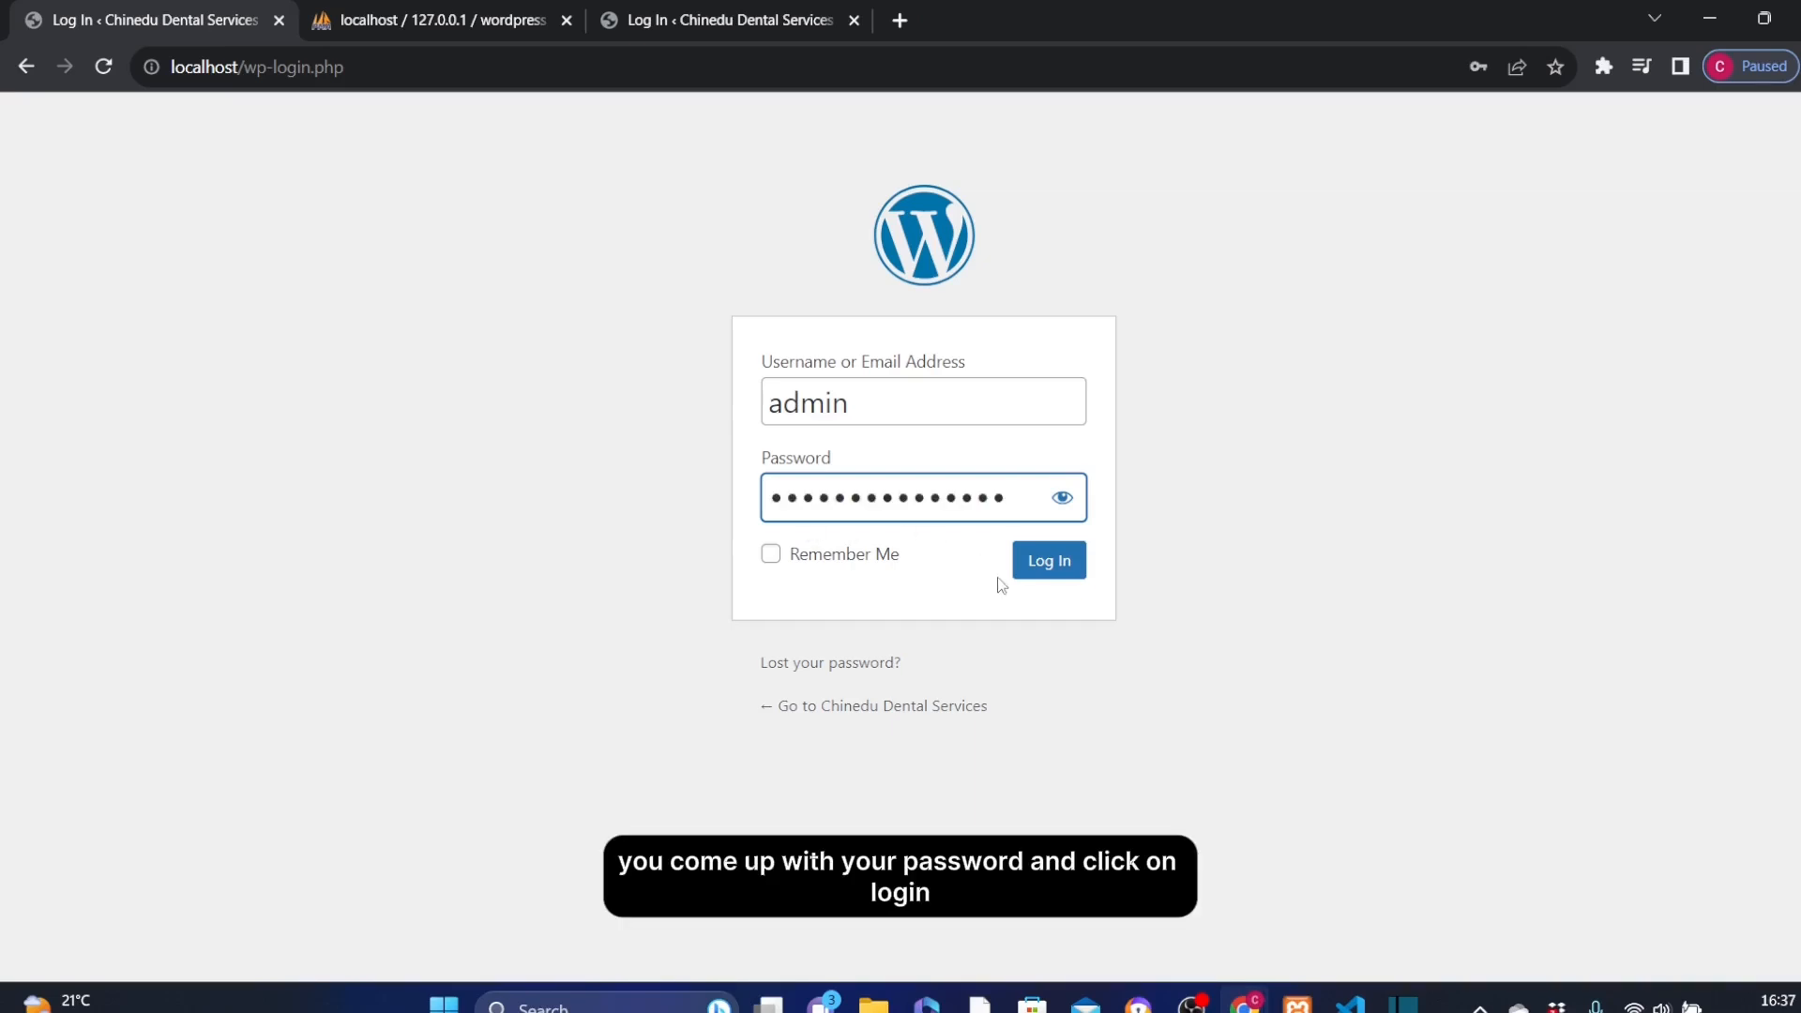
left_click(1052, 561)
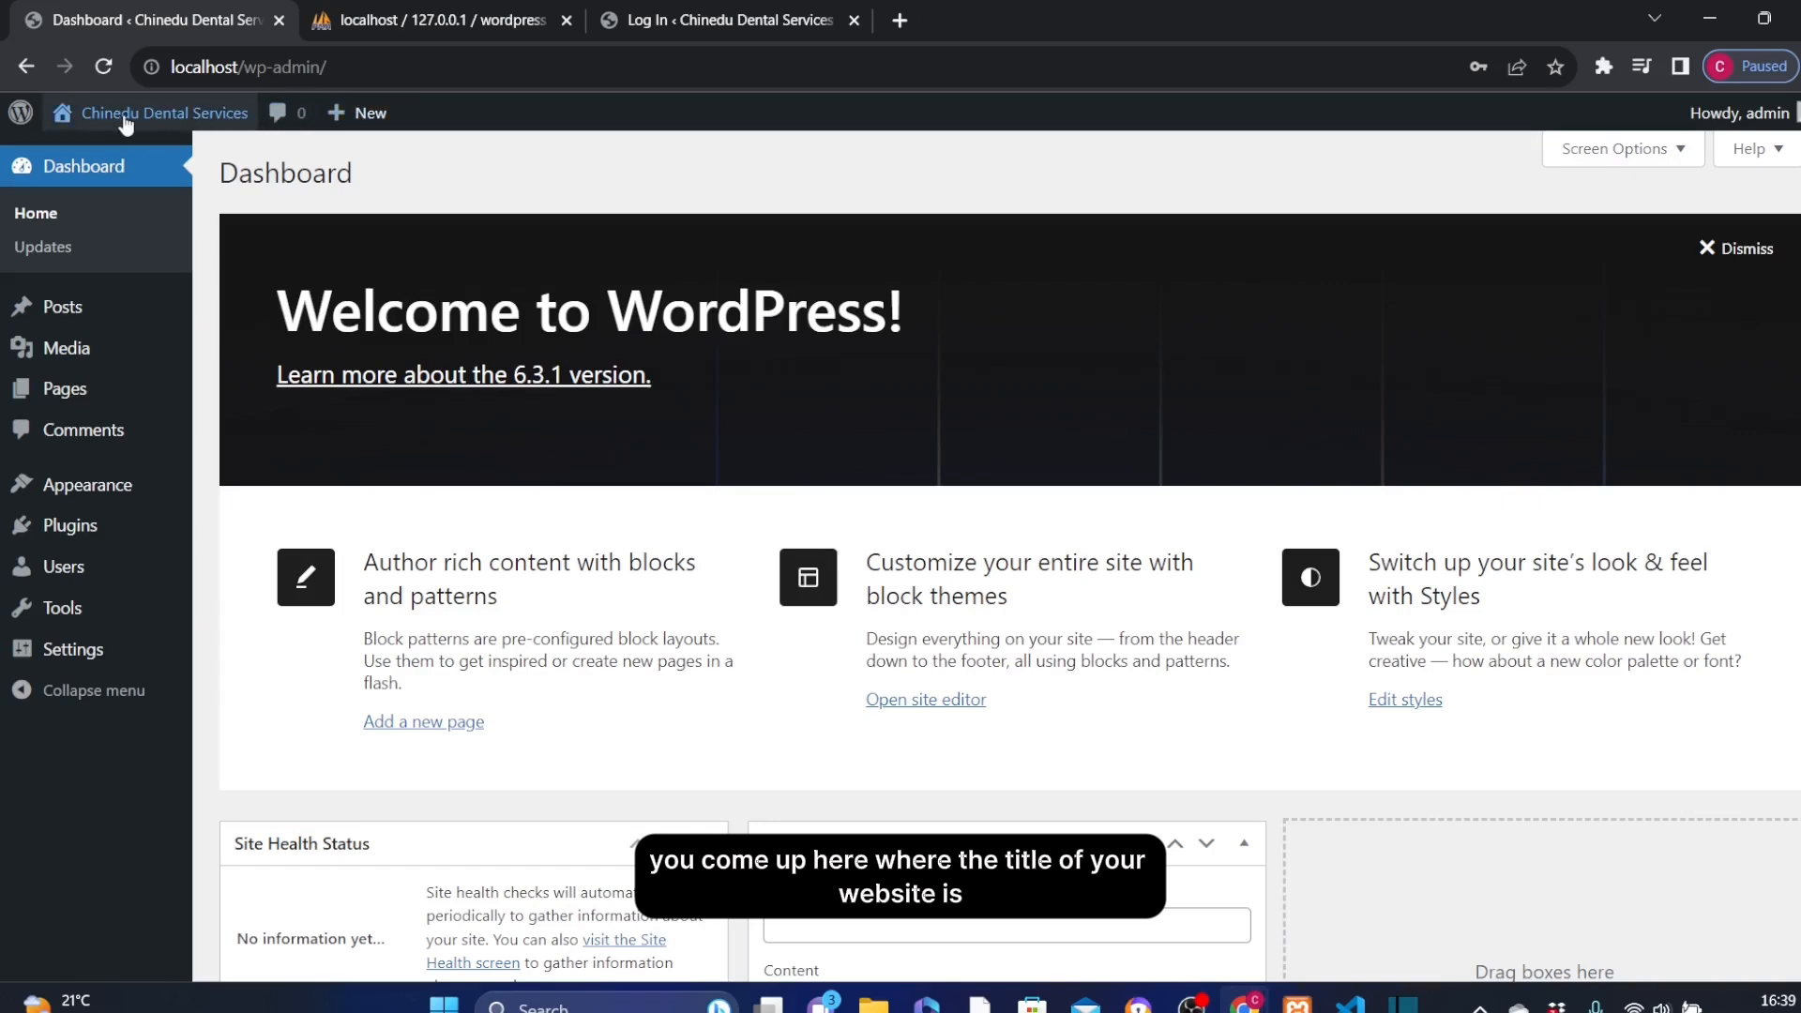
Visit the Chinedu Dental Services front page through the admin bar's Visit Site link.
mouse_move(94, 127)
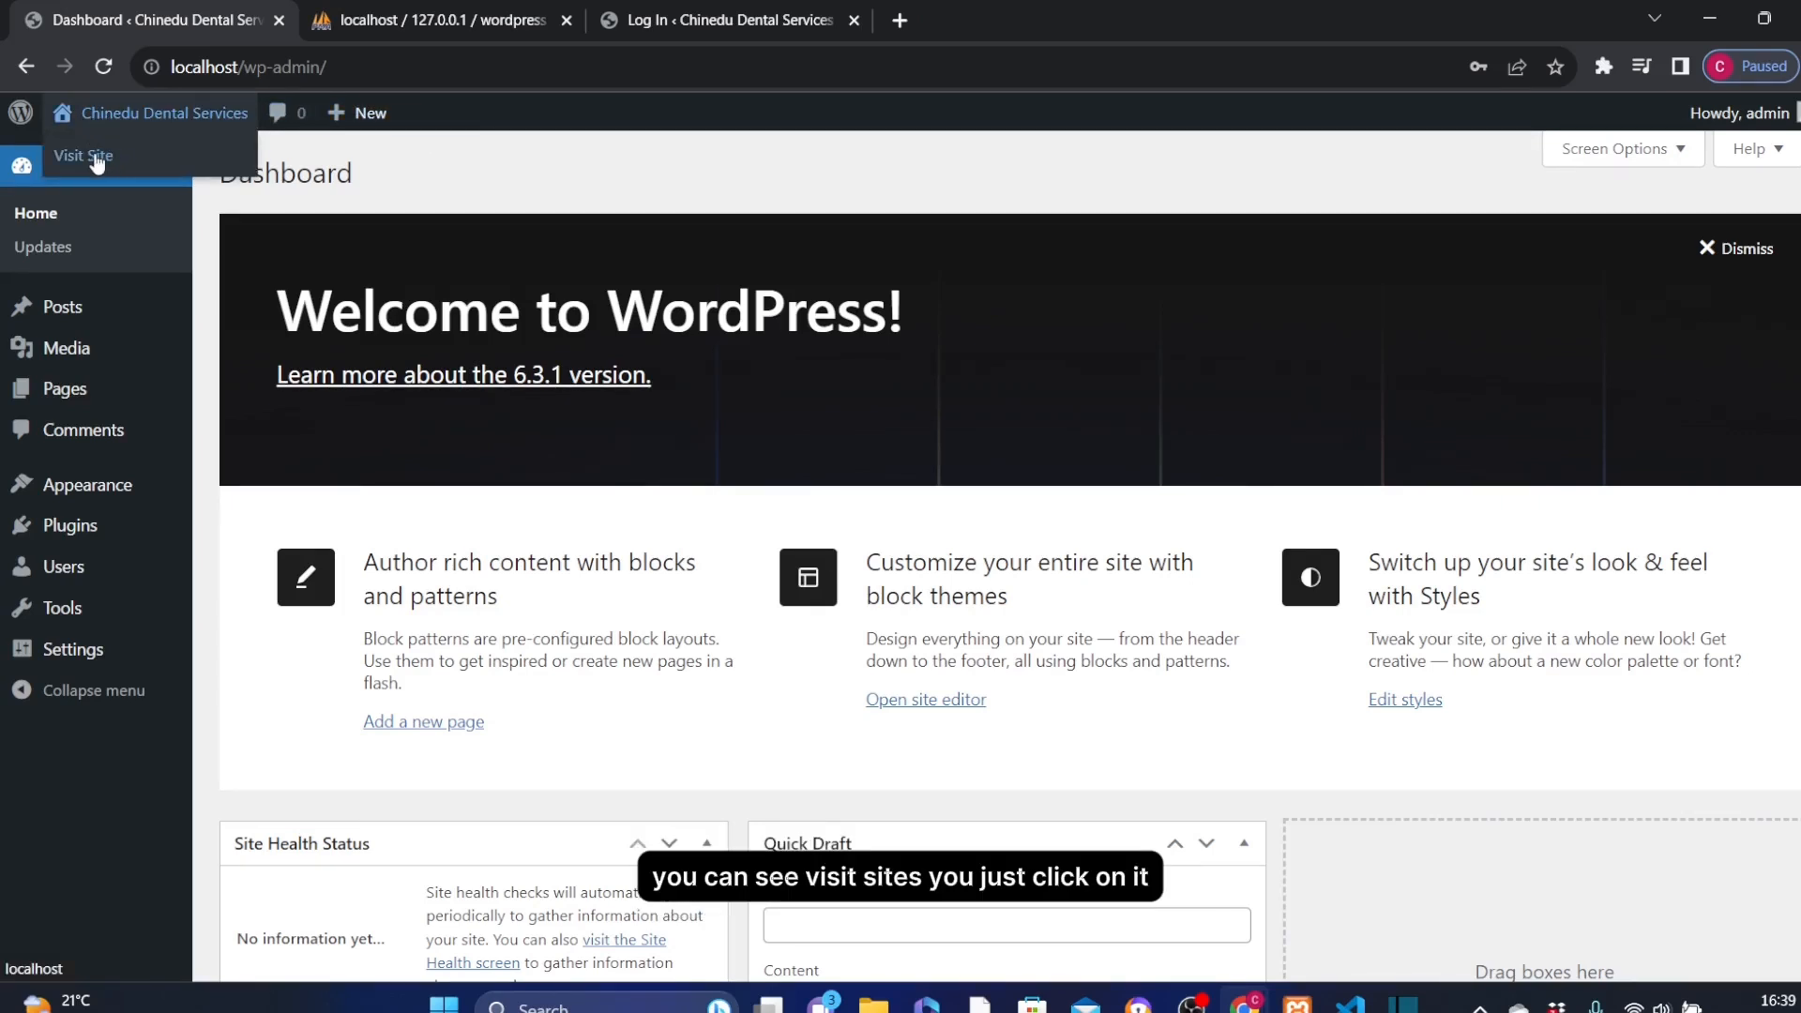
left_click(94, 153)
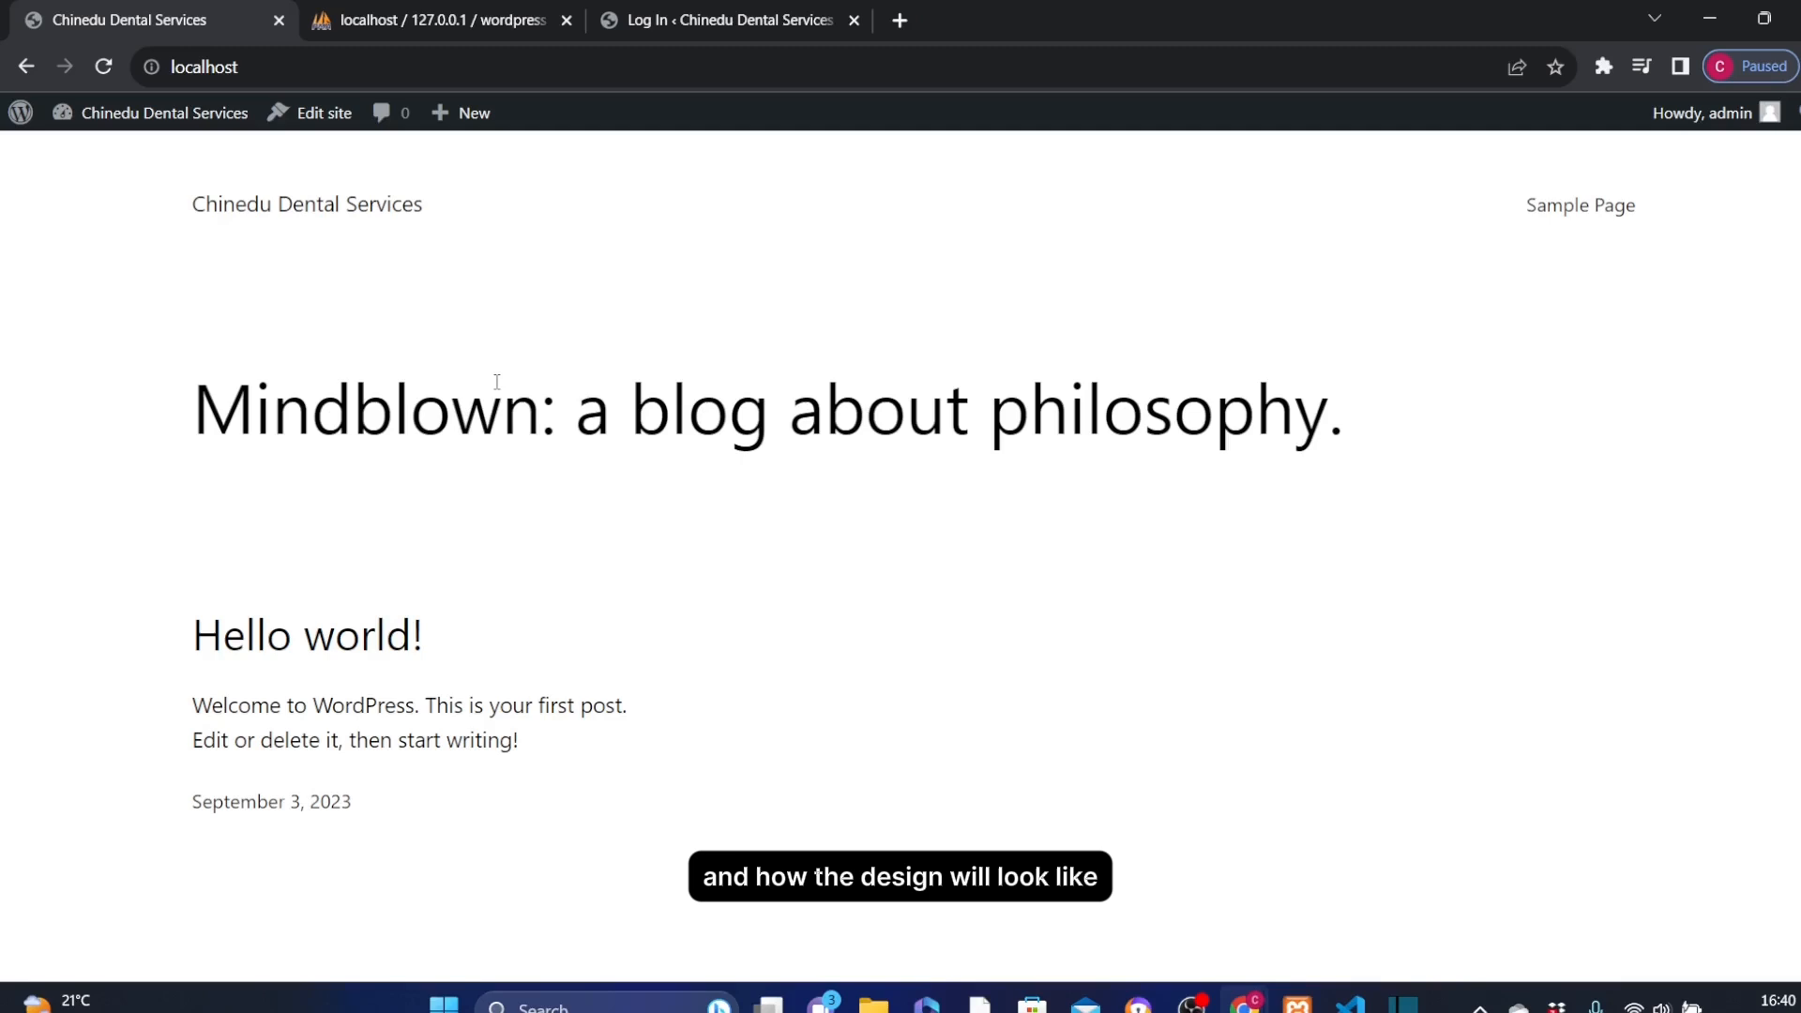
Go back from the front page to the Dashboard at localhost/wp-admin/index.php.
left_click(26, 67)
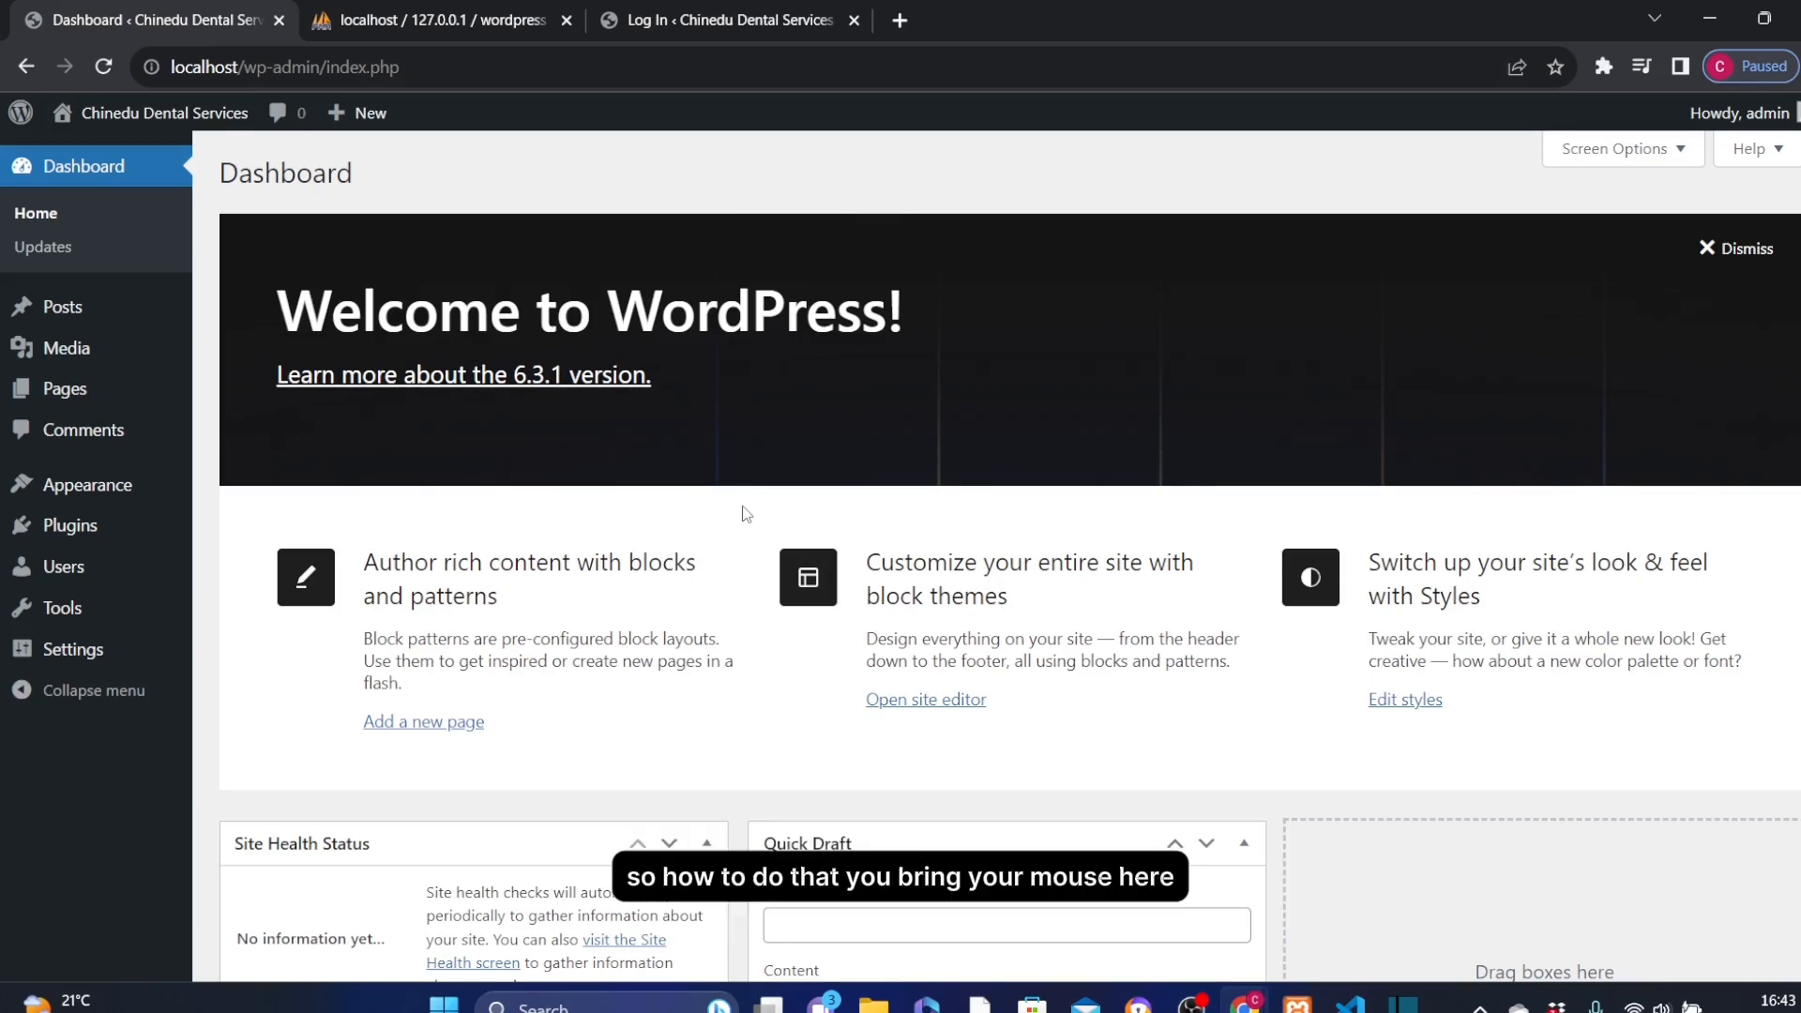
mouse_move(1743, 113)
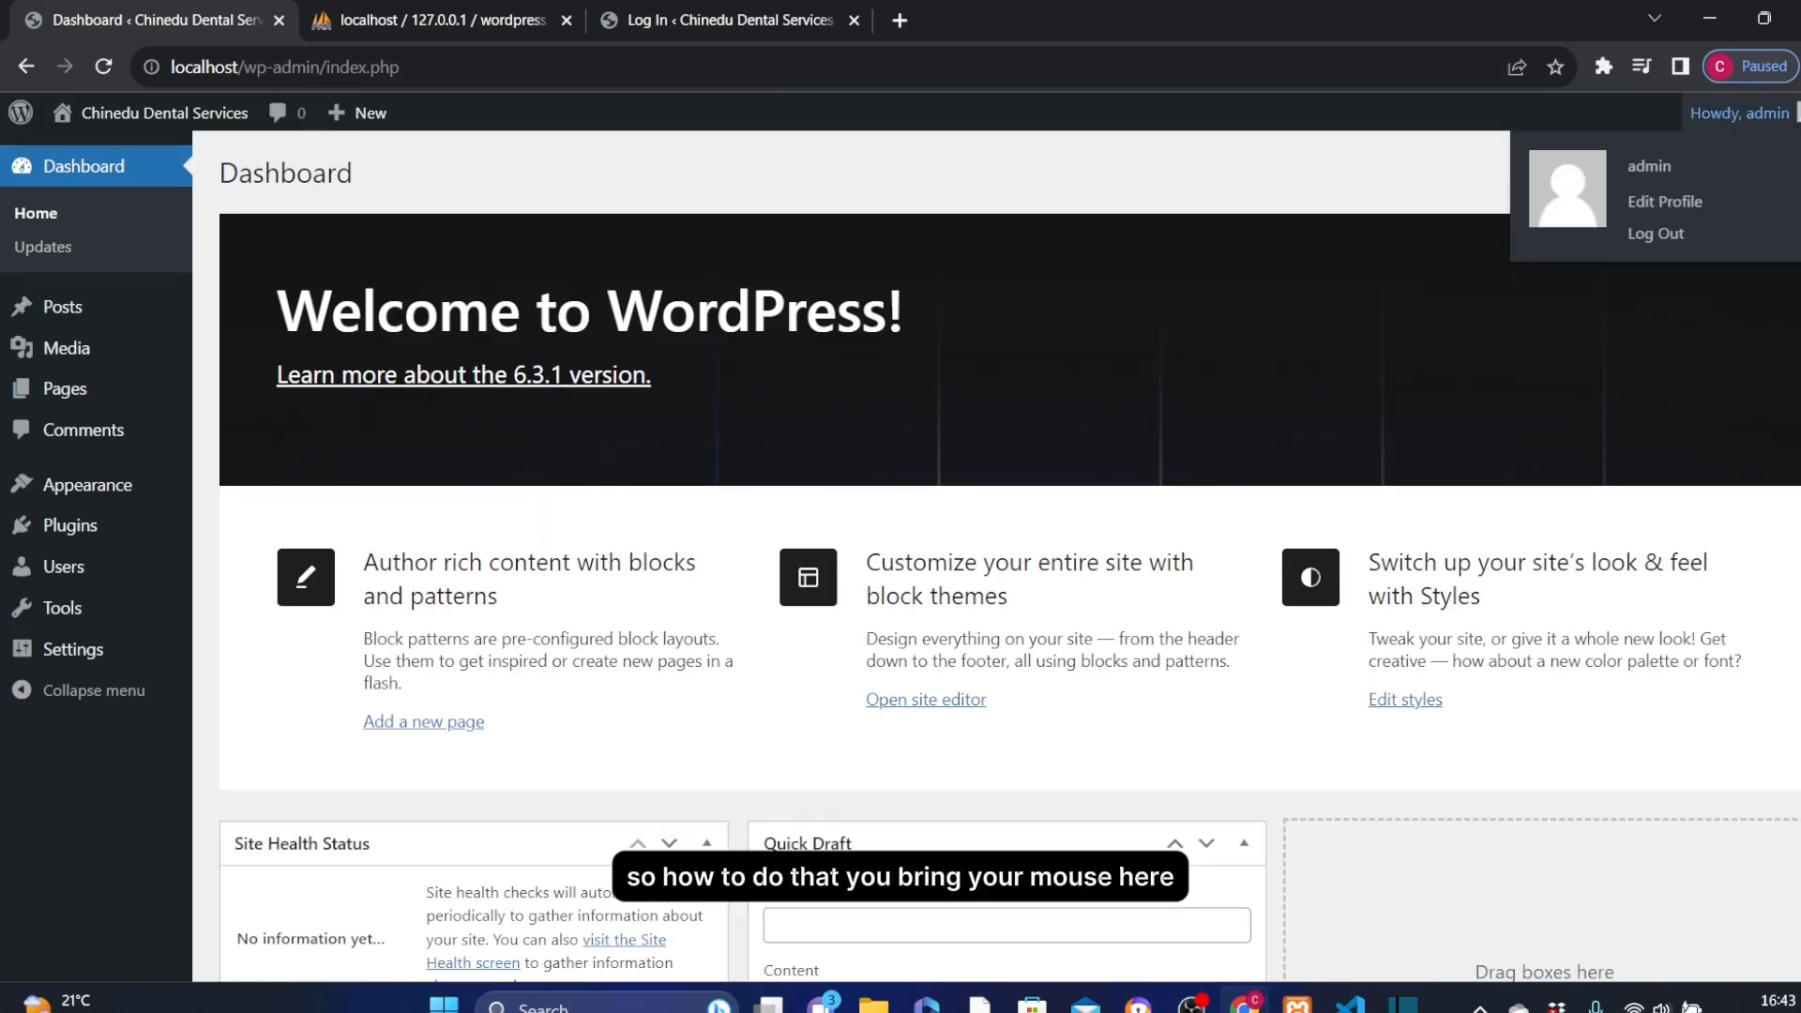